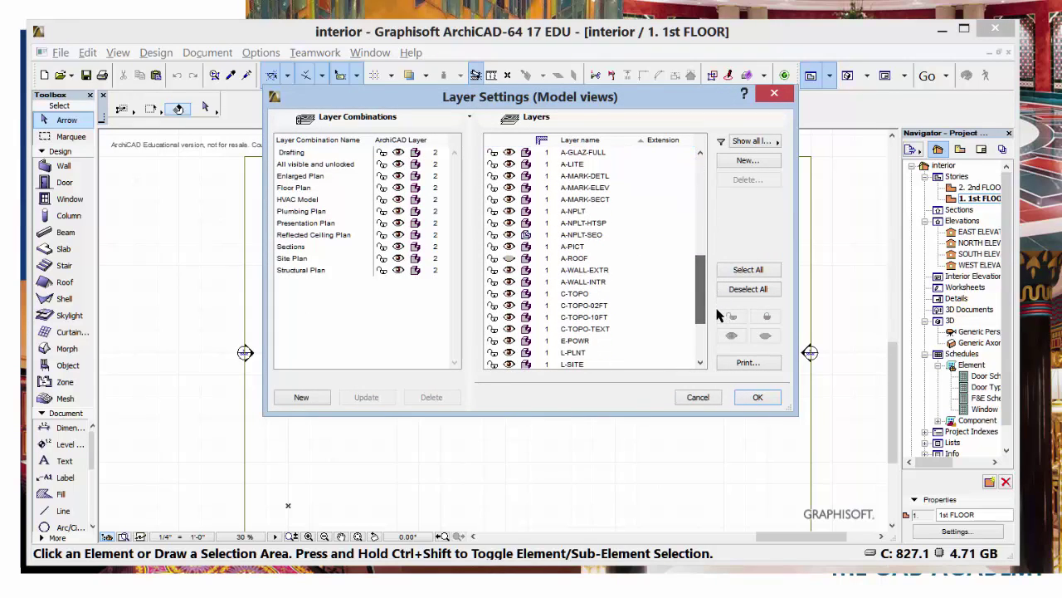
- Switch the A-ROOF layer's visibility on and back off, and accept the layer settings
click(510, 259)
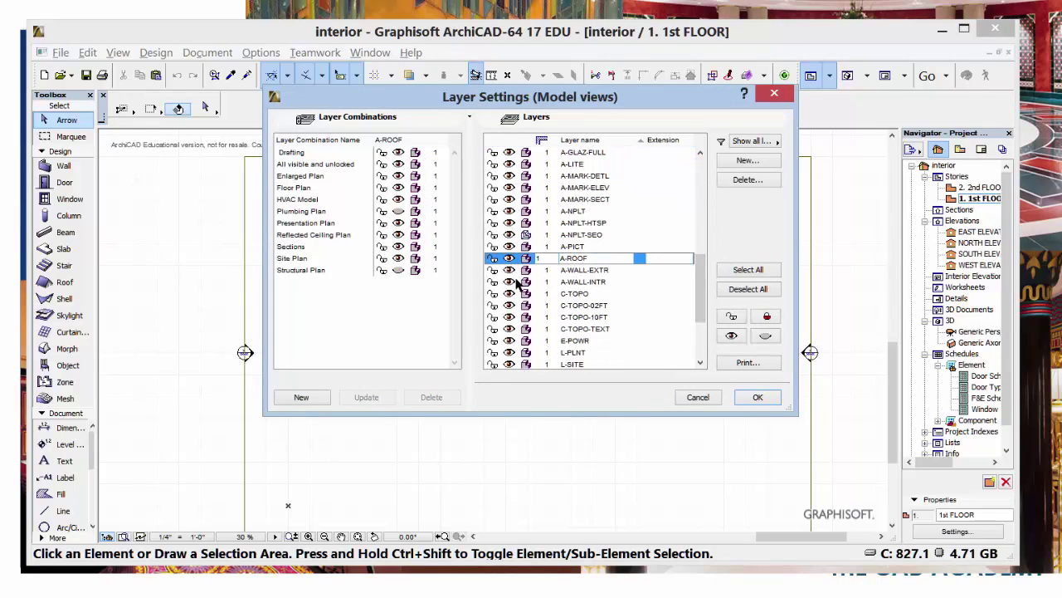
click(510, 259)
click(752, 397)
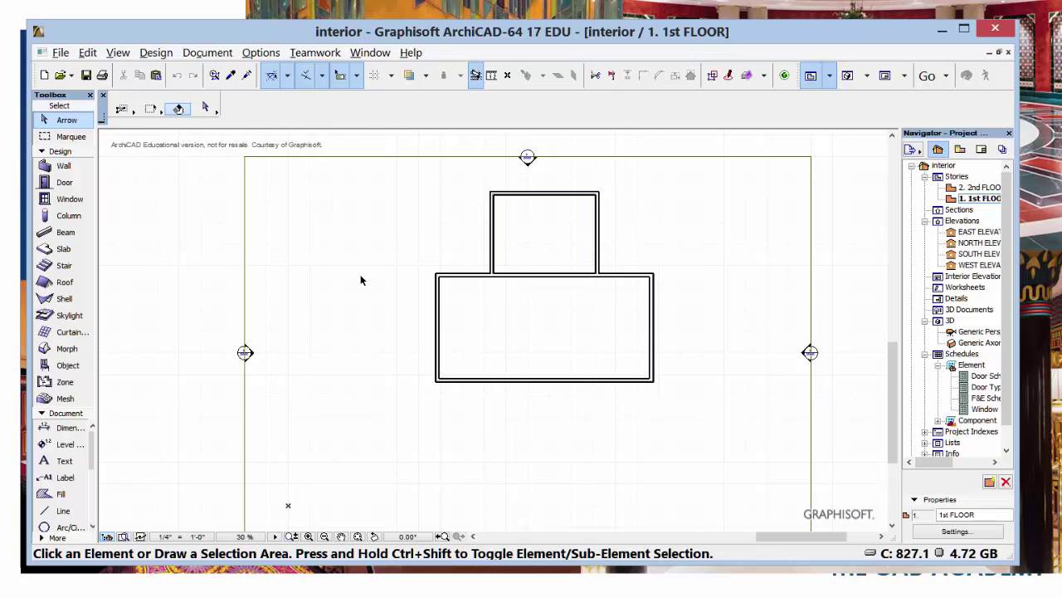
- Choose Storefront Double Door, Sidelight, Transom 17 from the 08 40 00 Entrances, Storefronts, Curtain Walls 17 folder as the default door
click(63, 182)
double_click(64, 183)
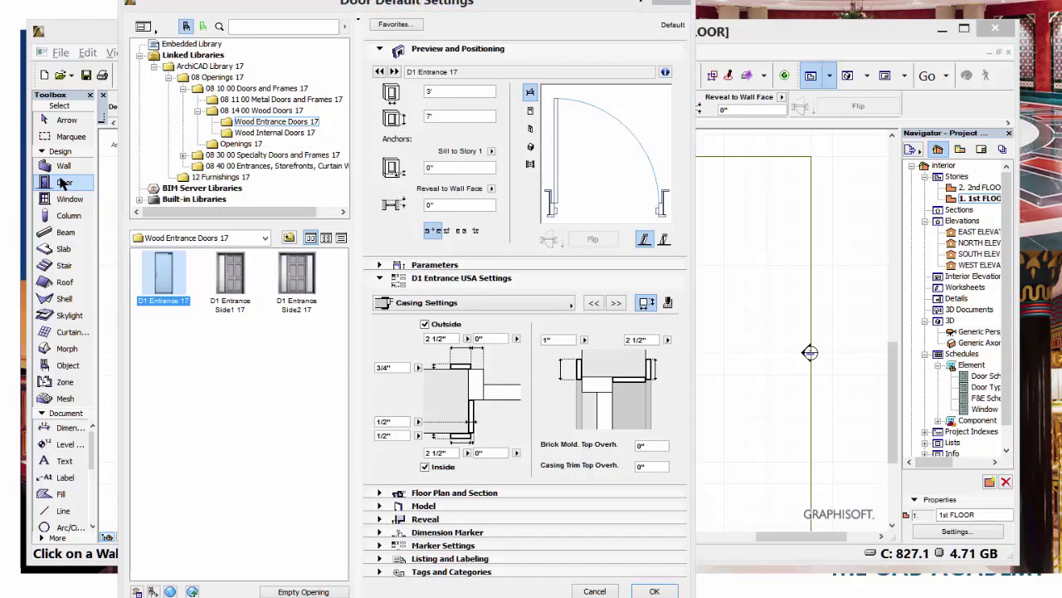
click(257, 169)
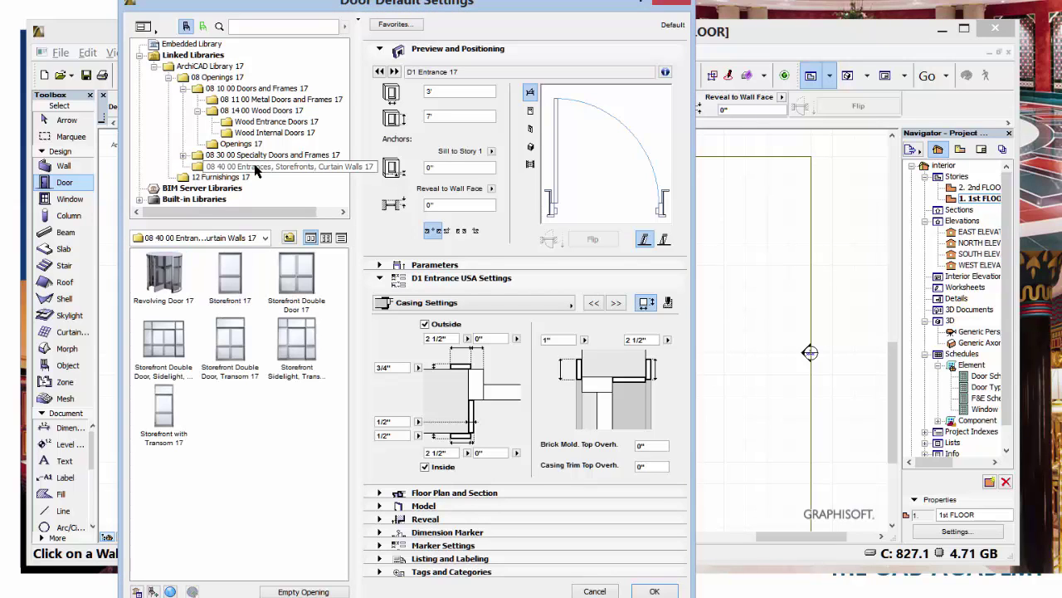
click(159, 340)
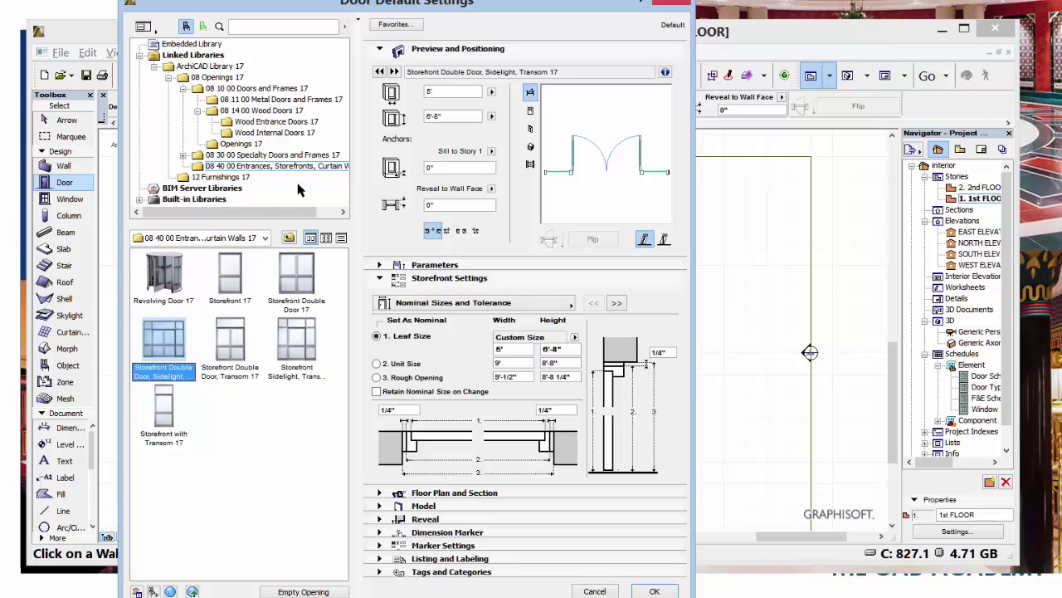
- Set the door width to 10' and place it in the larger room's east wall, opening outward
click(456, 93)
key(BackSpace)
key(BackSpace)
text(10)
click(655, 591)
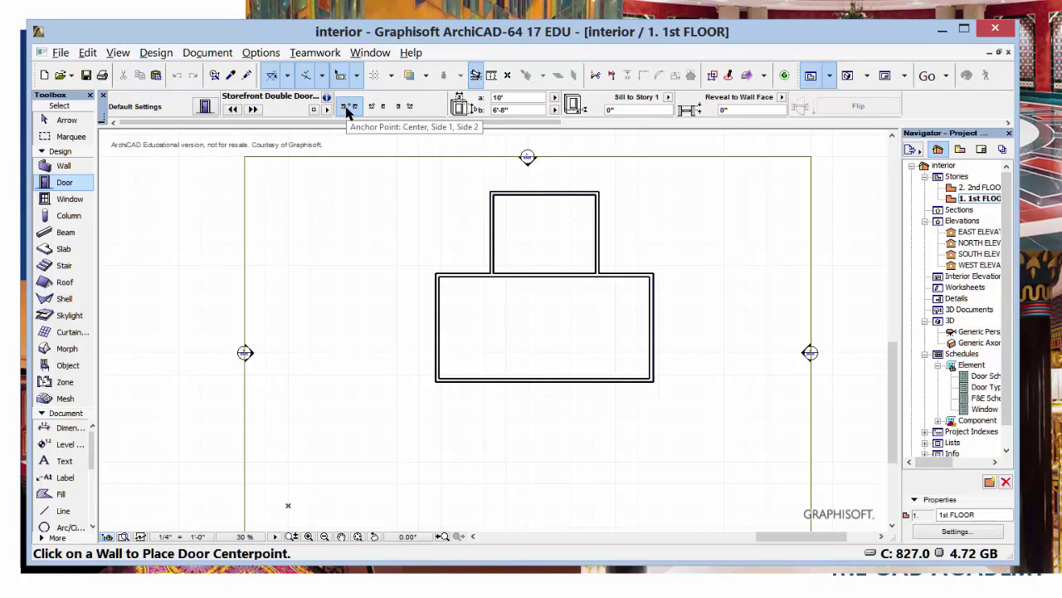
click(653, 327)
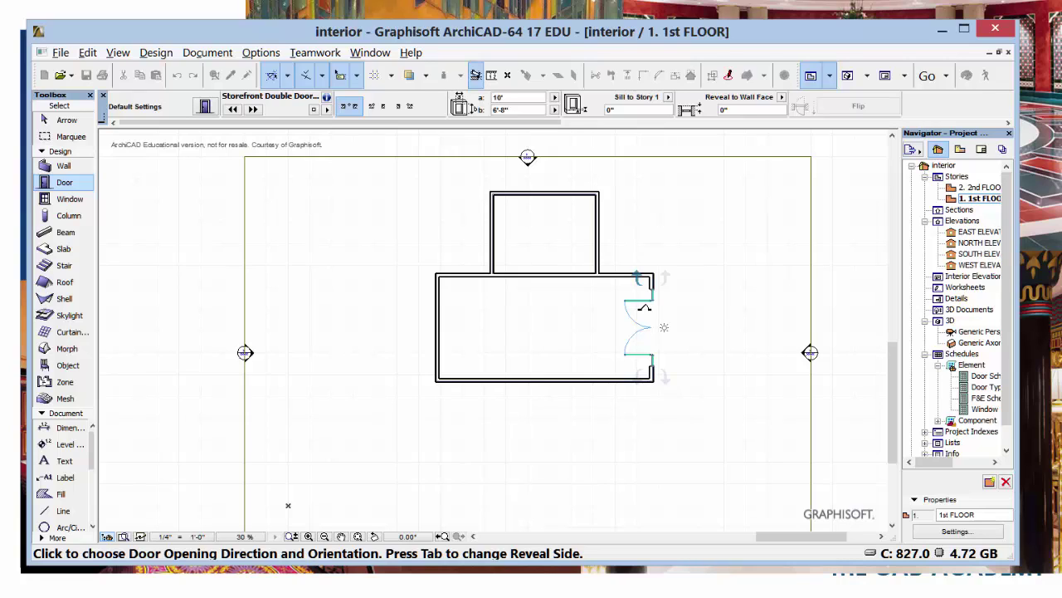
click(787, 333)
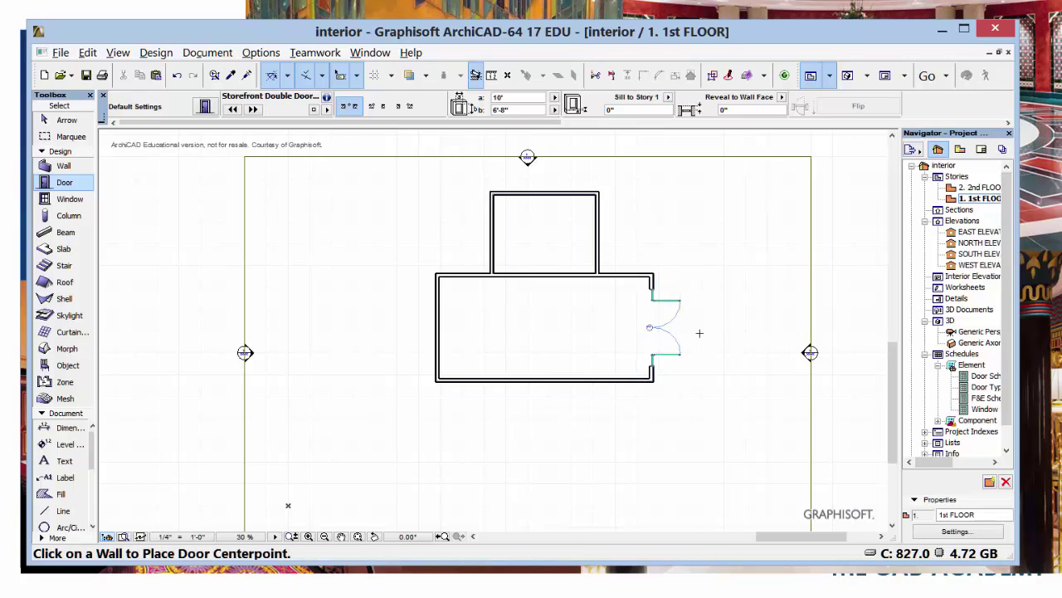
- Change the default door to the single-leaf Storefront 17 and accept the settings
double_click(67, 185)
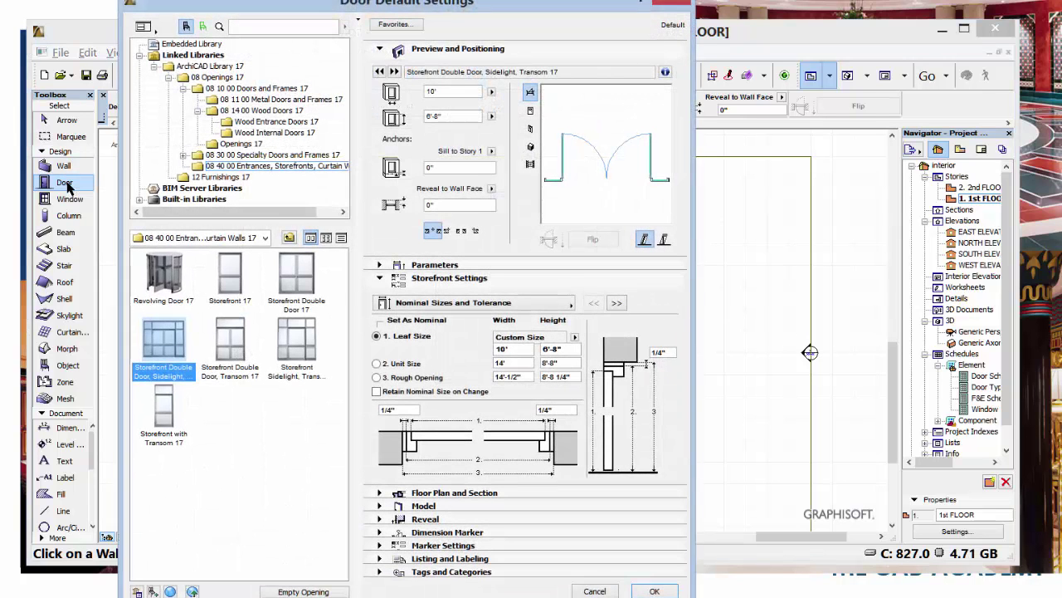
click(221, 295)
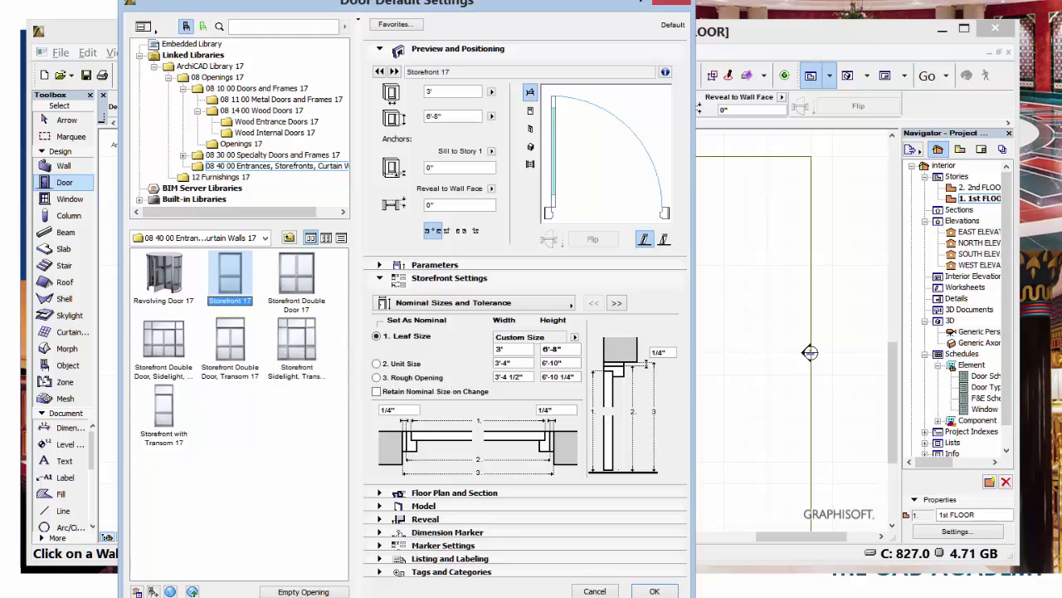
mouse_move(714, 593)
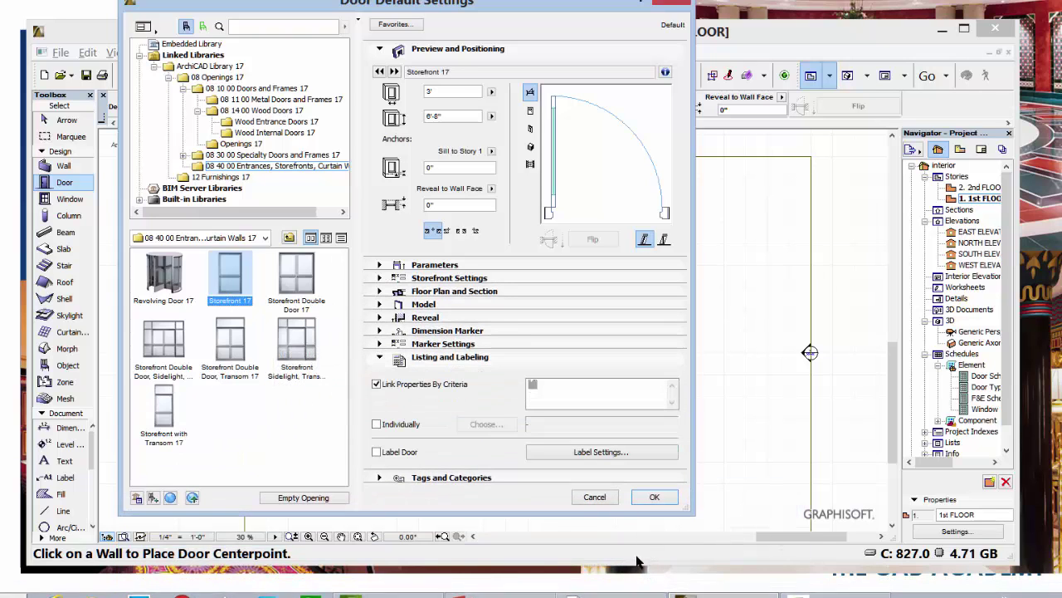
click(654, 496)
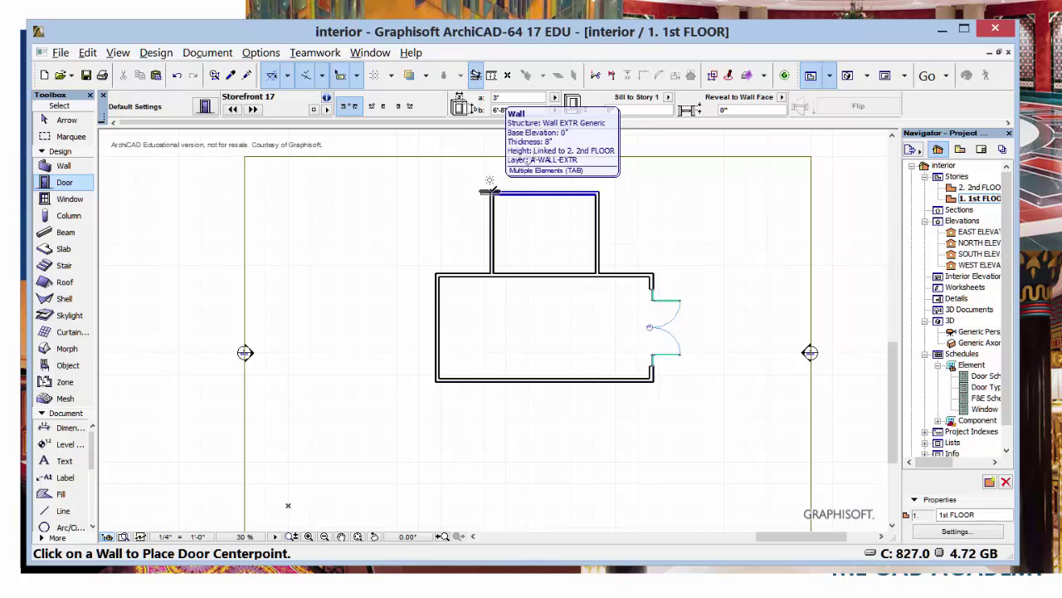
- Place the door in the smaller room's north wall, centred 3' from the northwest corner and opening outward
key(x)
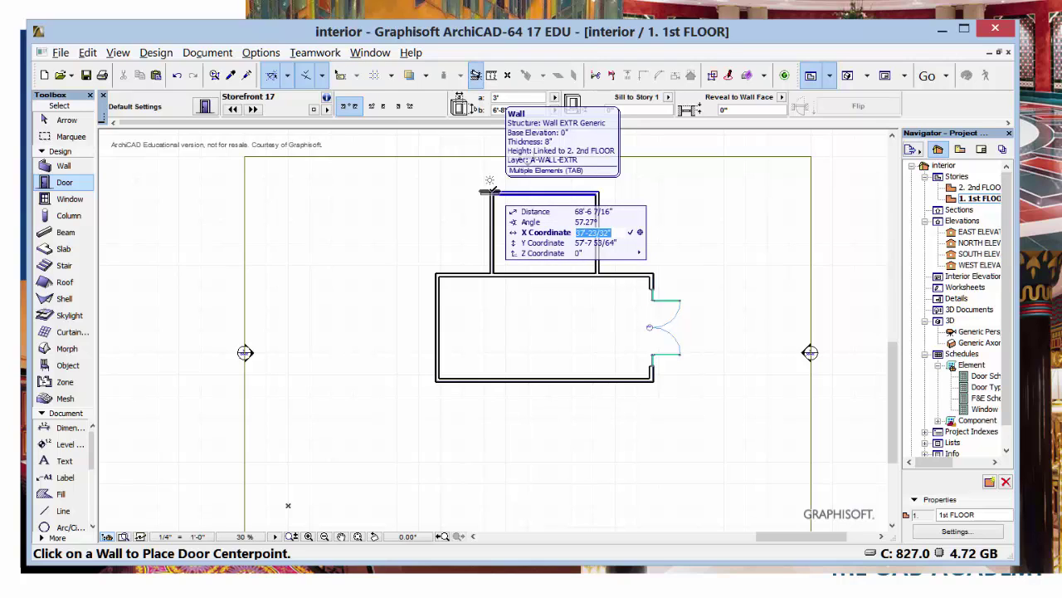
text(3)
key(Return)
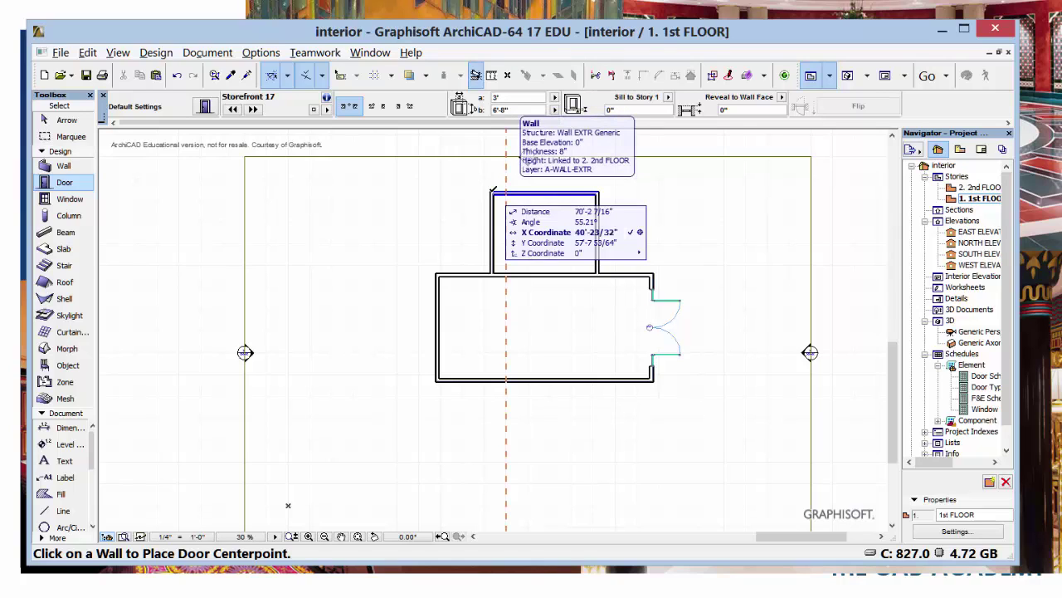
click(493, 190)
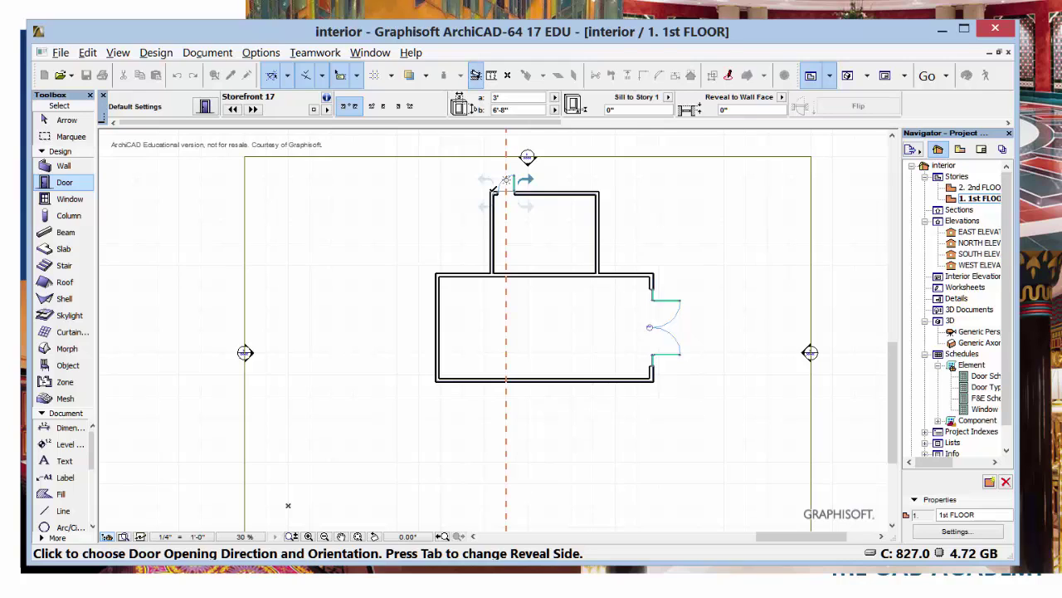
click(508, 185)
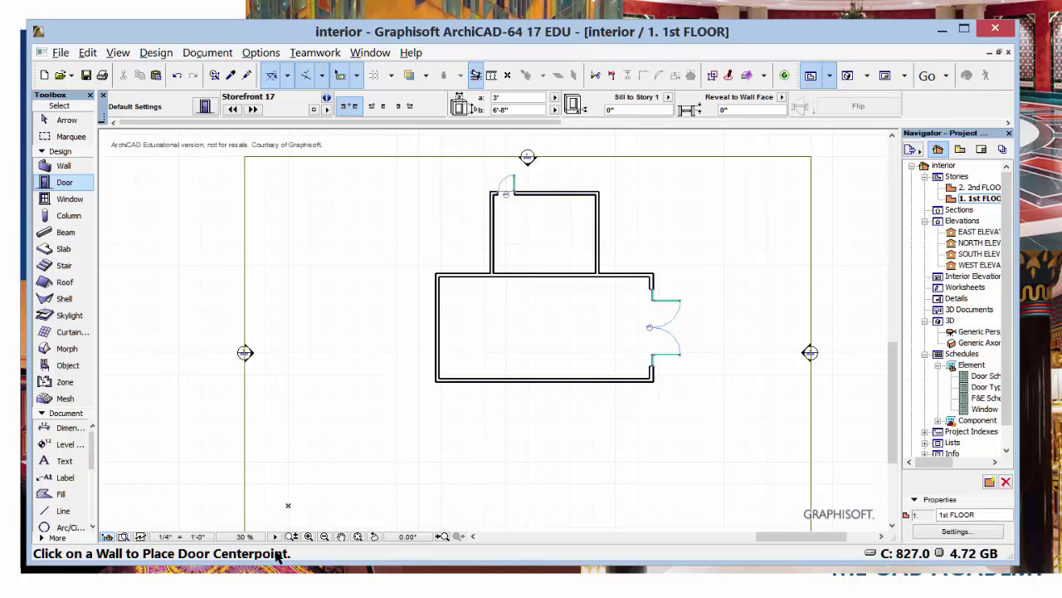
- Set the default window to W Sliding2 MU 17 from the Sliding Windows 17 library folder
click(310, 536)
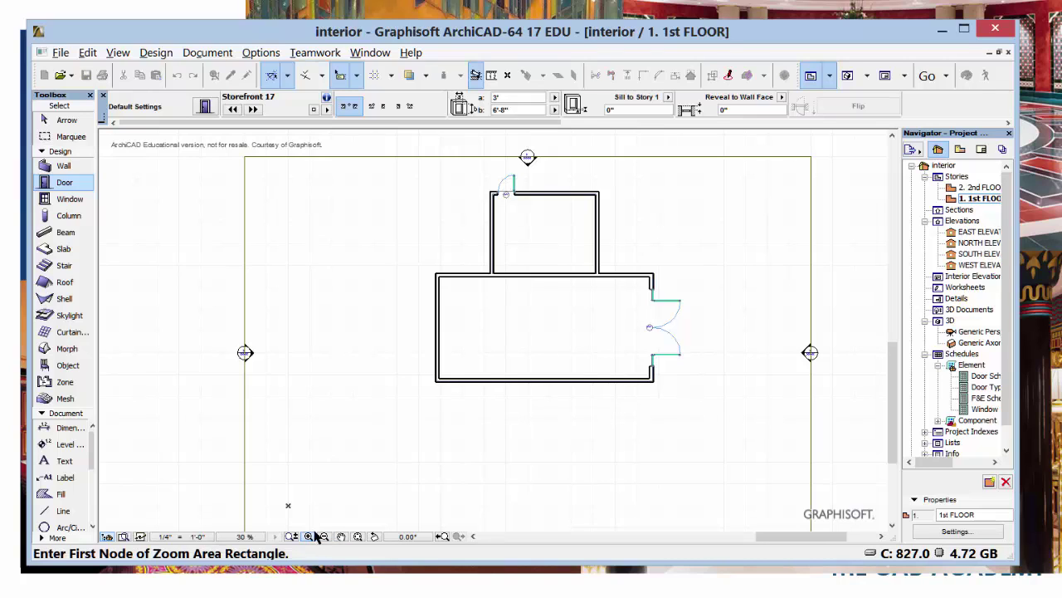
click(426, 420)
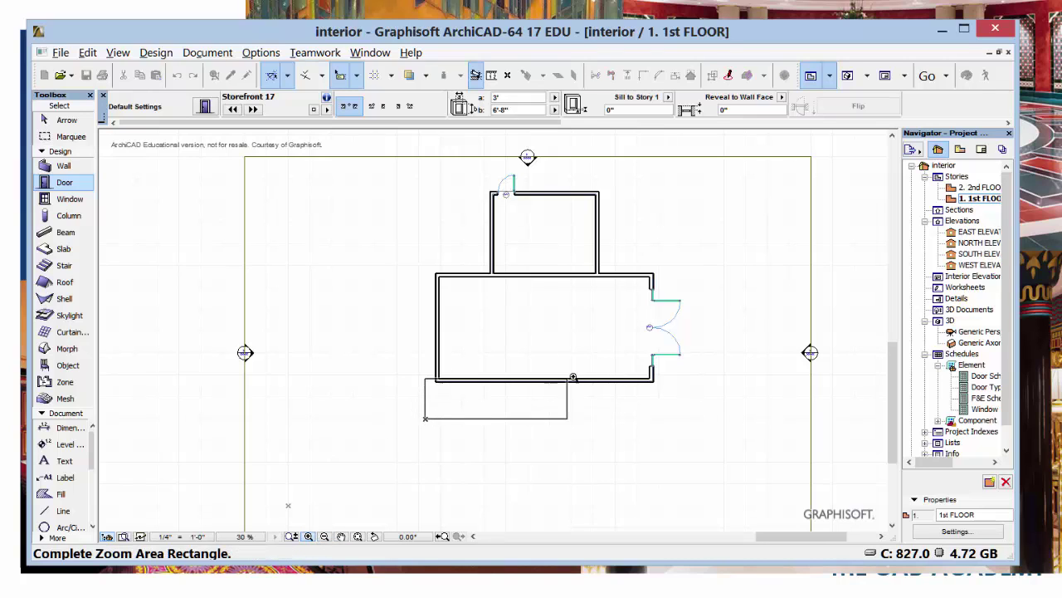
click(672, 353)
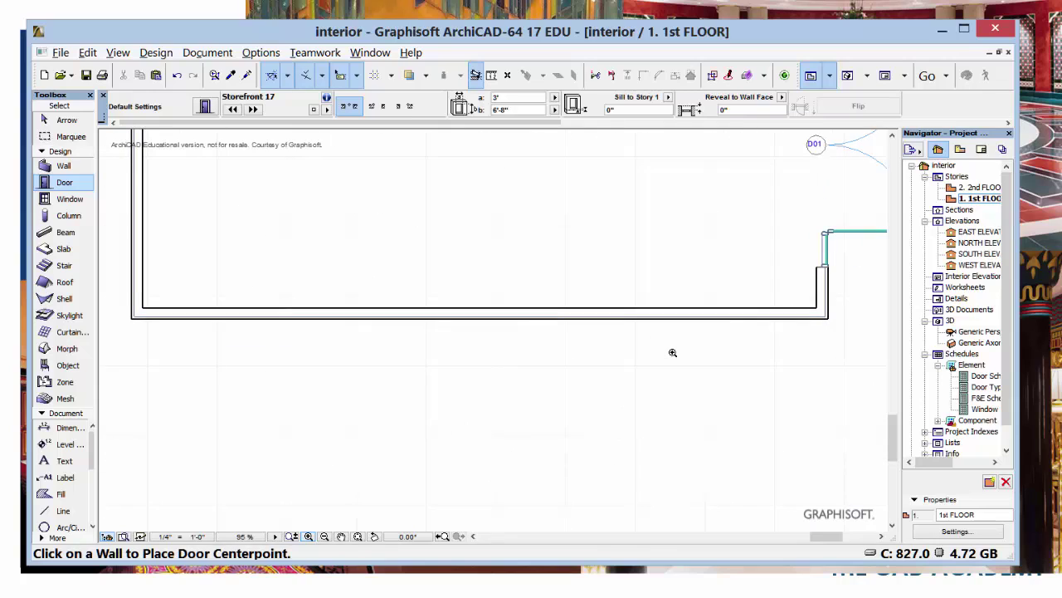
key(super+c)
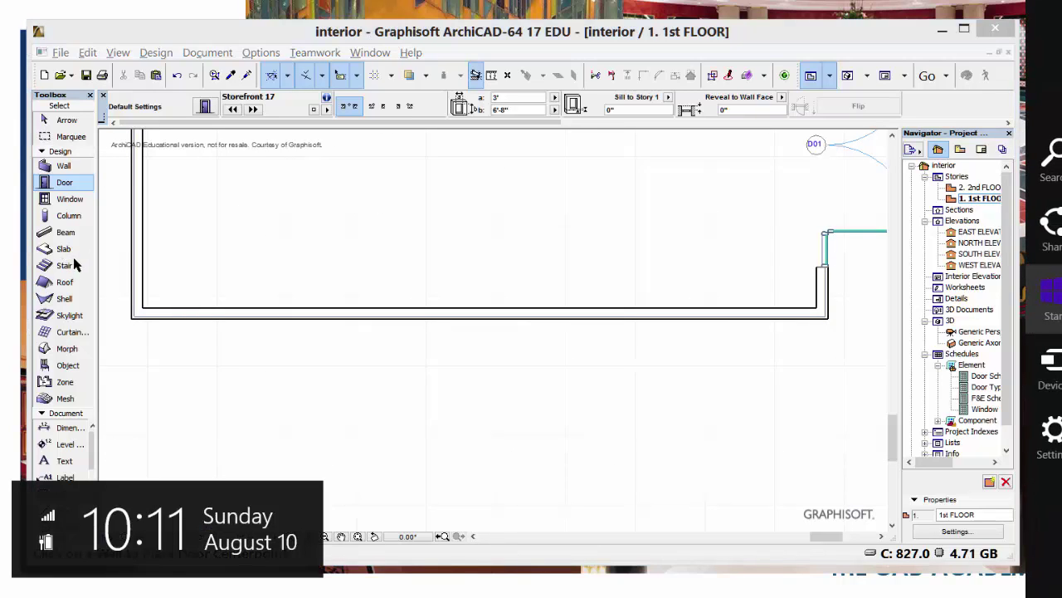
click(74, 259)
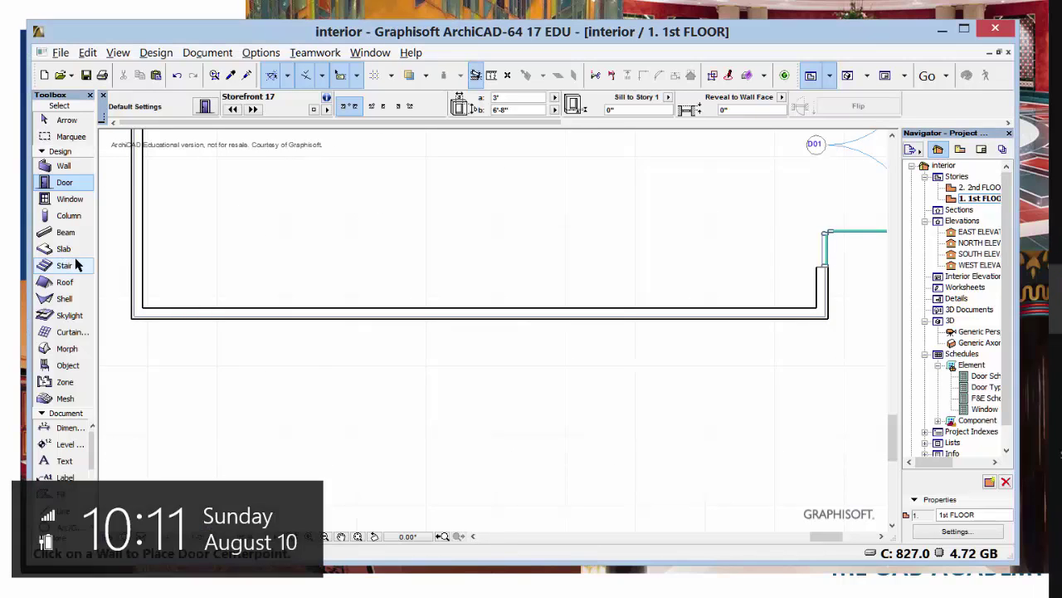
click(70, 202)
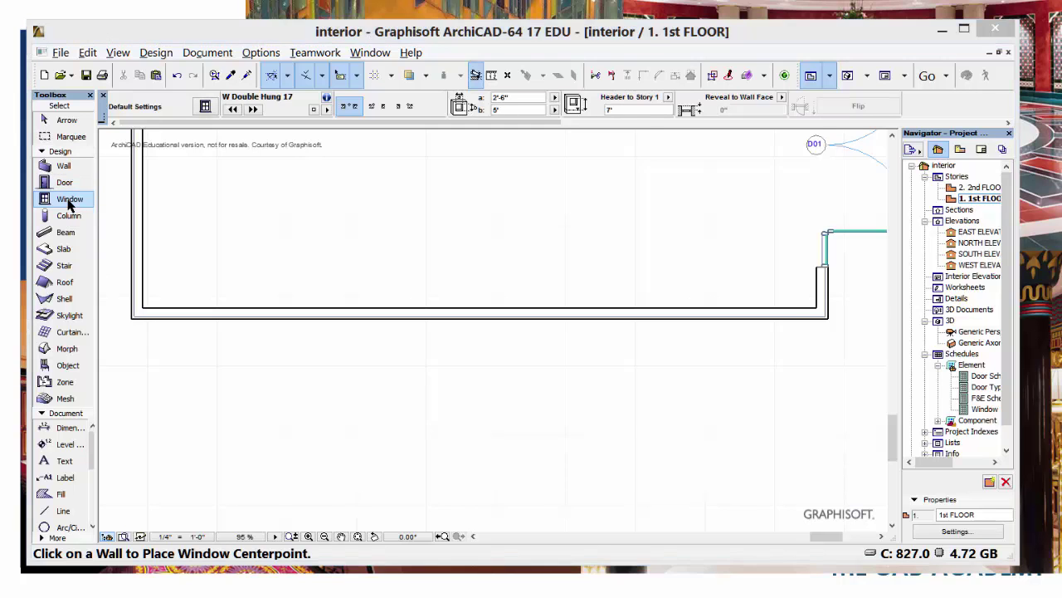
double_click(70, 206)
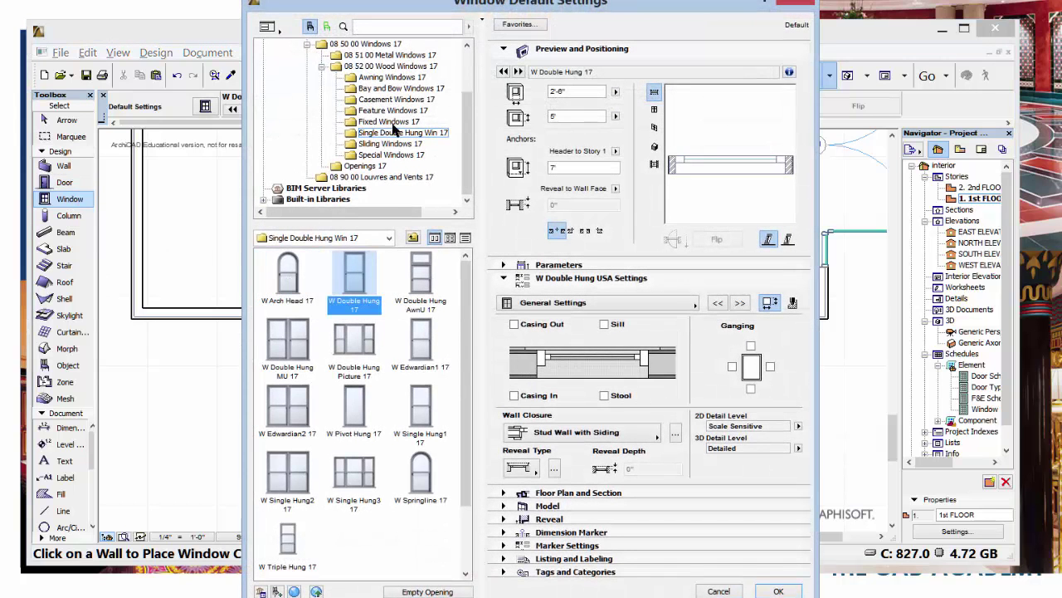
click(412, 147)
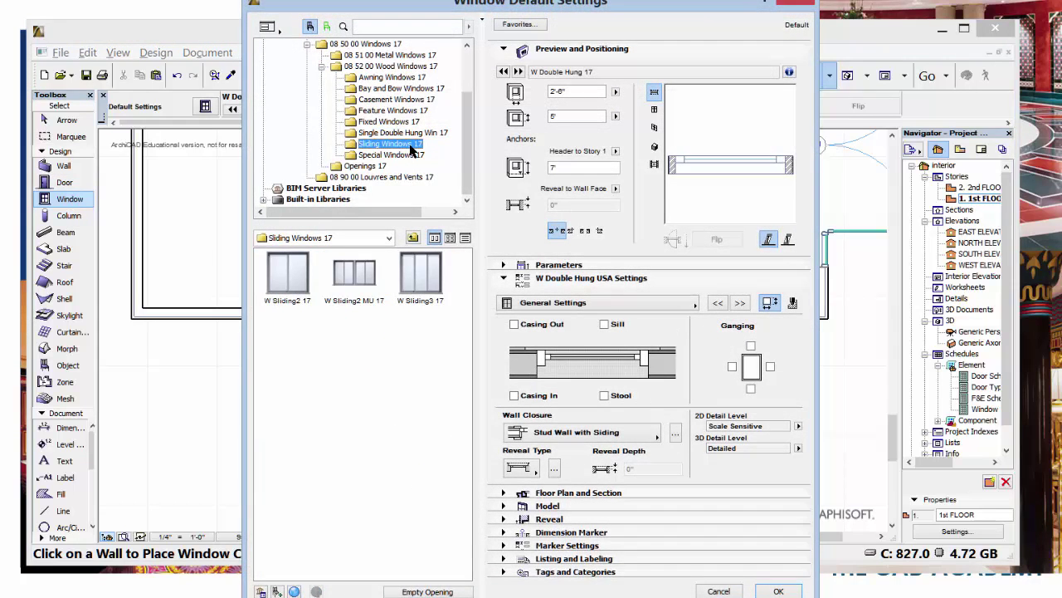
click(378, 274)
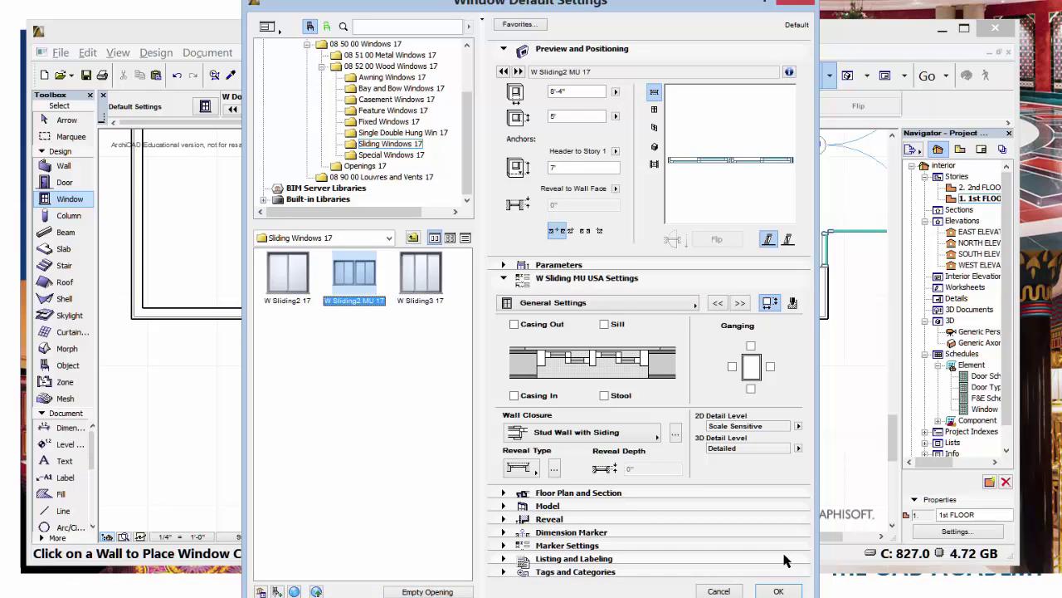
click(778, 591)
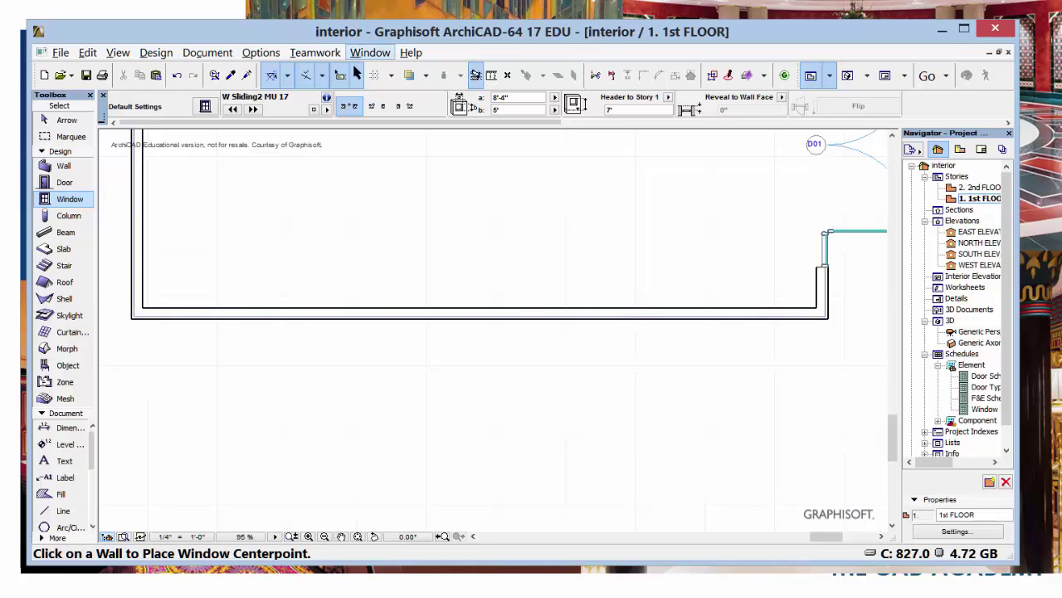
- Place the sliding window by its corner anchor in the larger room's south wall, 1.5' from the southwest corner
click(382, 108)
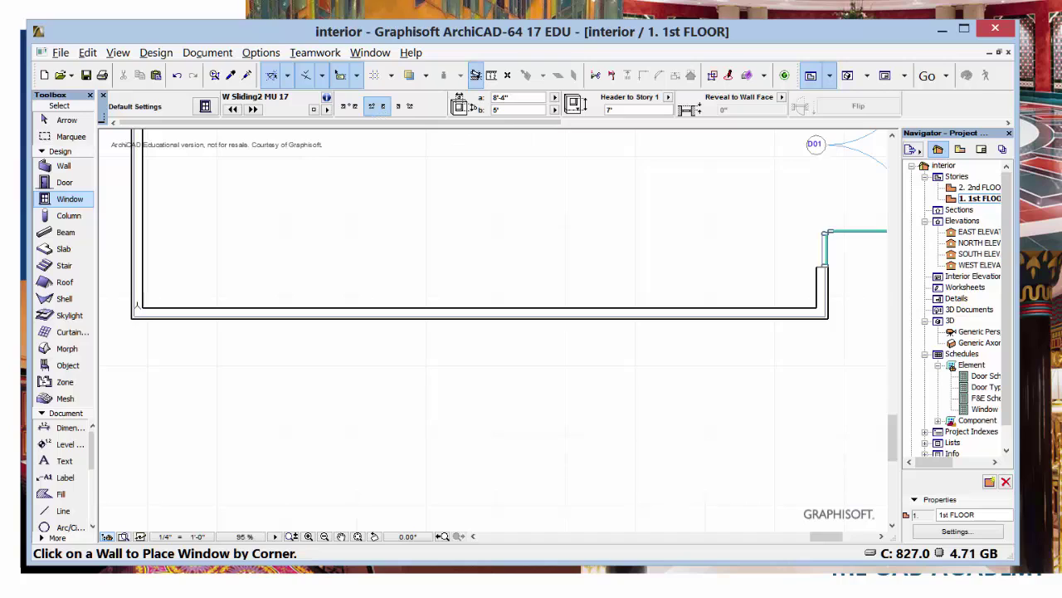
click(134, 316)
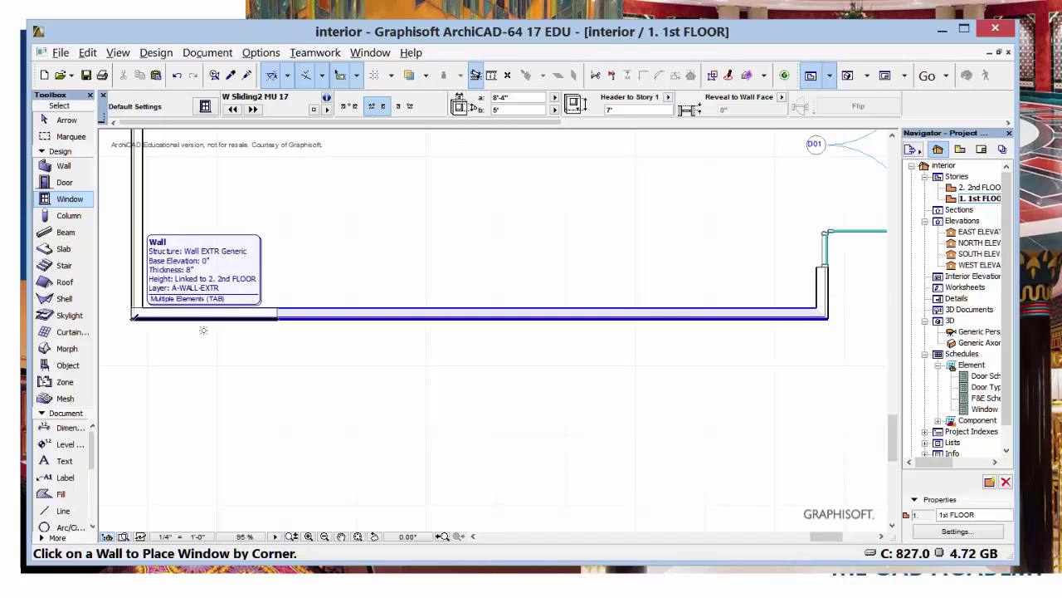
text(x)
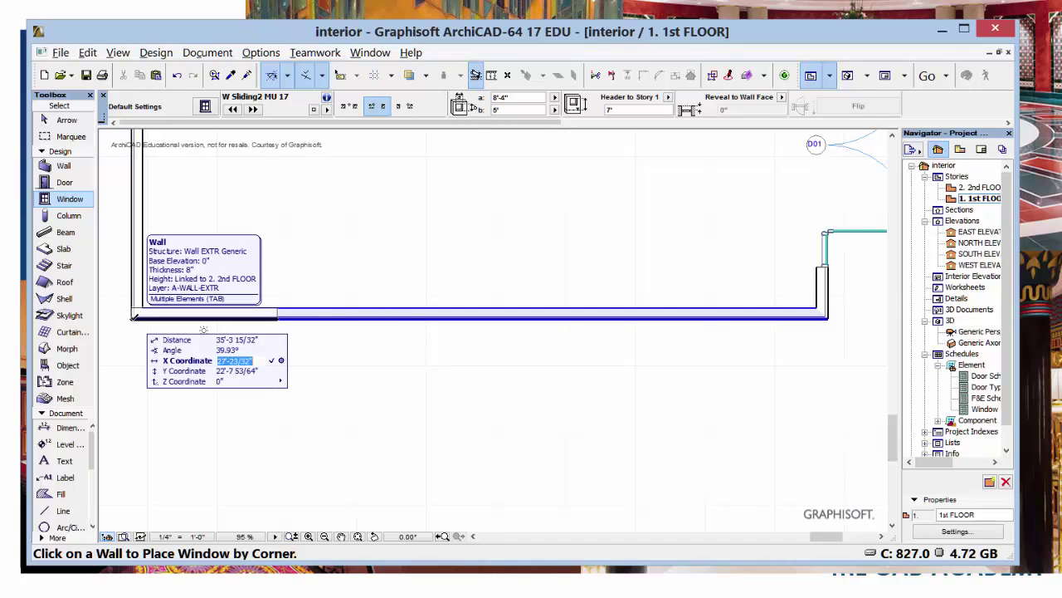
text(1)
text(5)
key(Return)
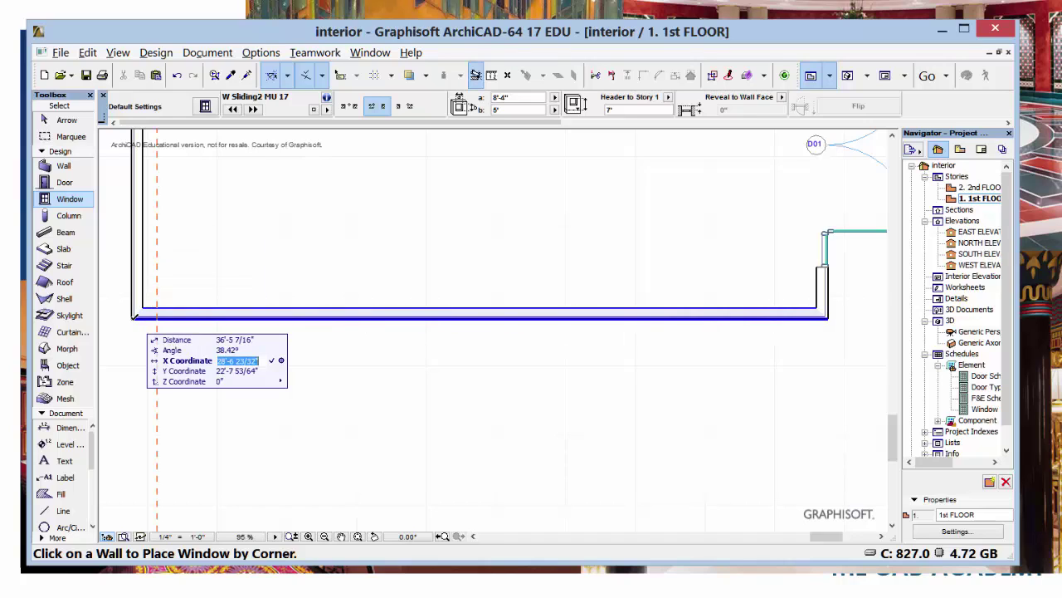
click(157, 313)
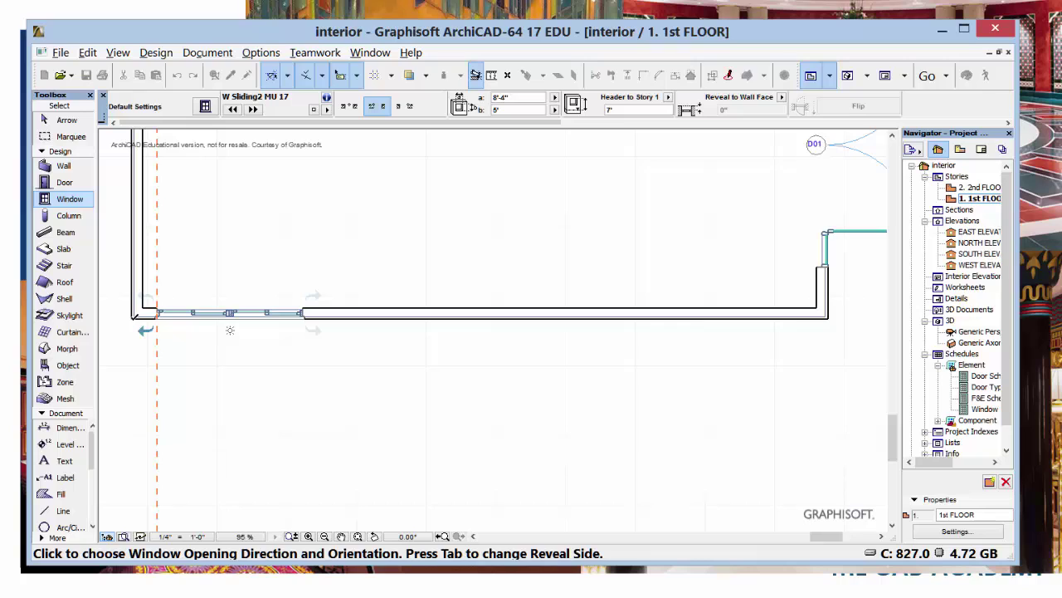
click(229, 330)
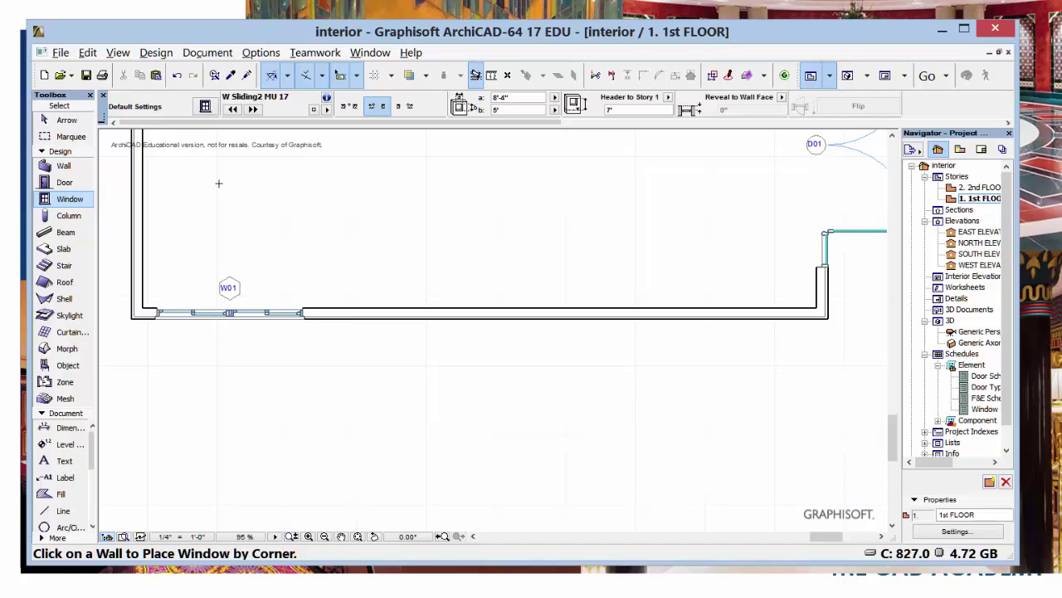
- Select the new sliding window in the south wall and flip it
click(67, 121)
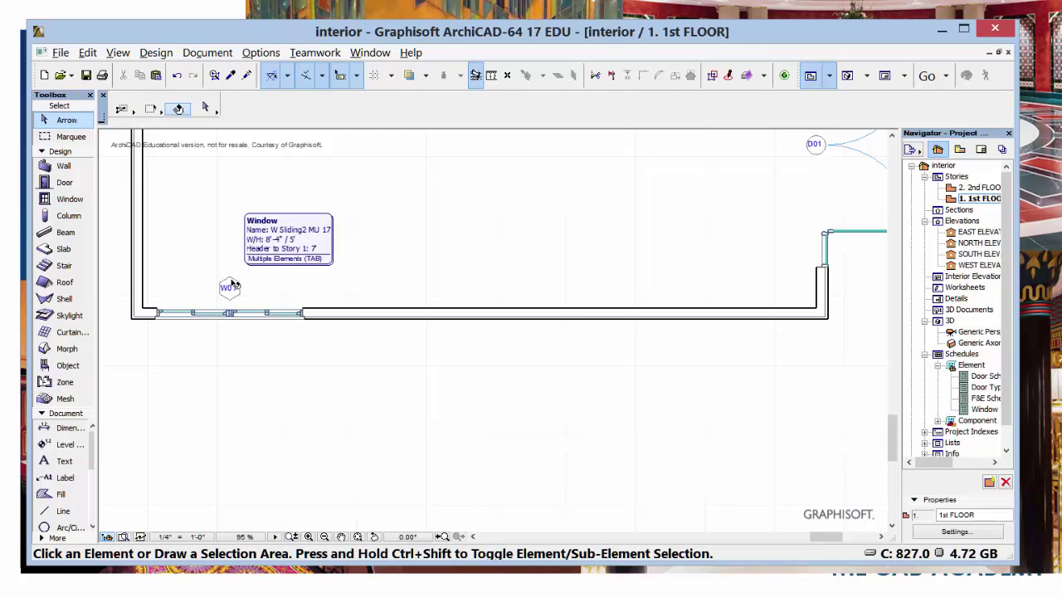
click(234, 284)
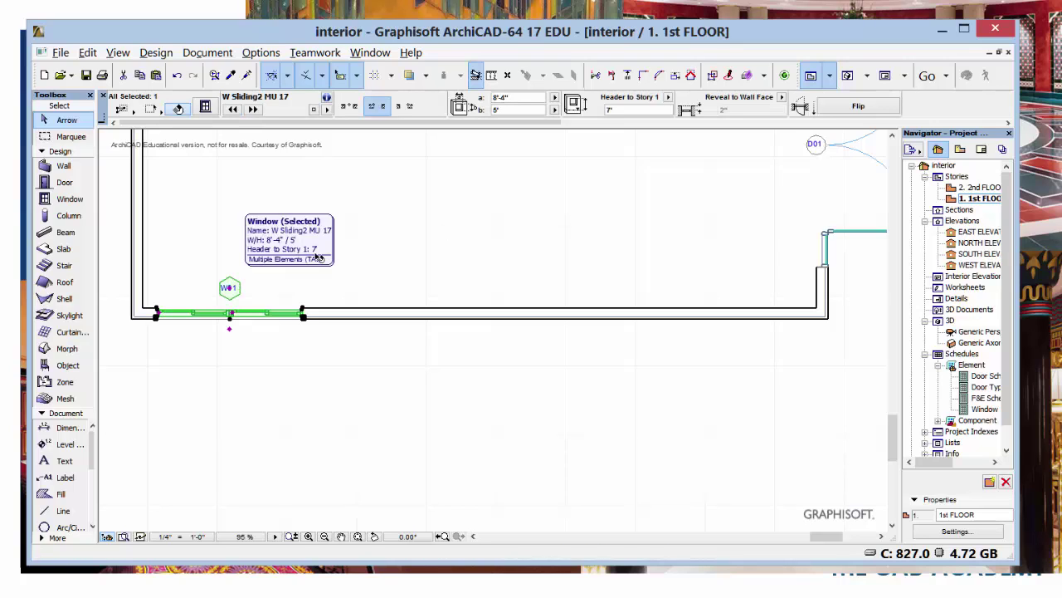
click(845, 105)
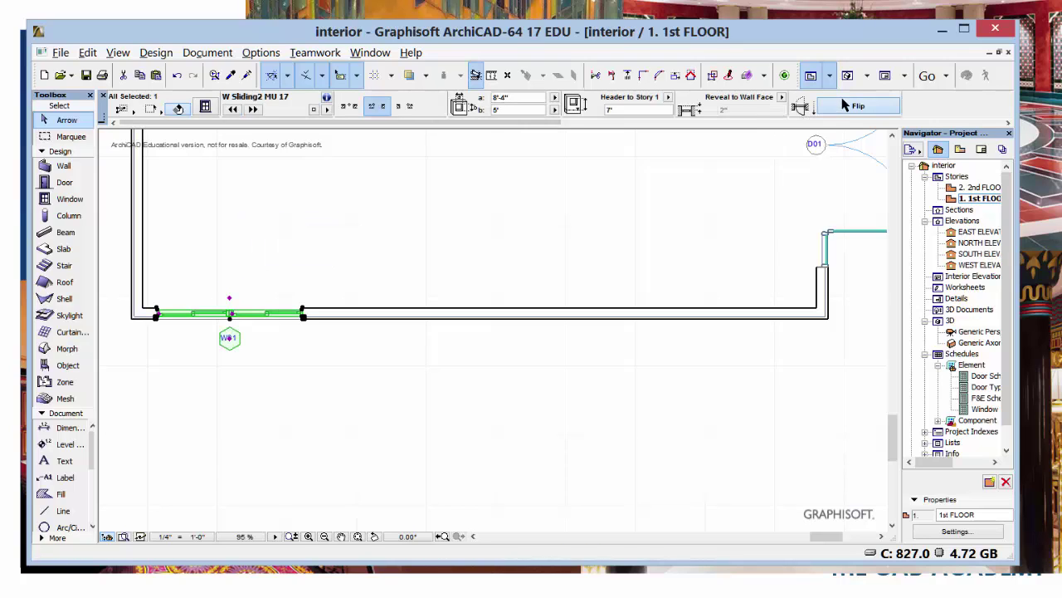
- Place a second W Sliding2 MU 17 window in the larger room's south wall, 1' east of the first window
click(386, 426)
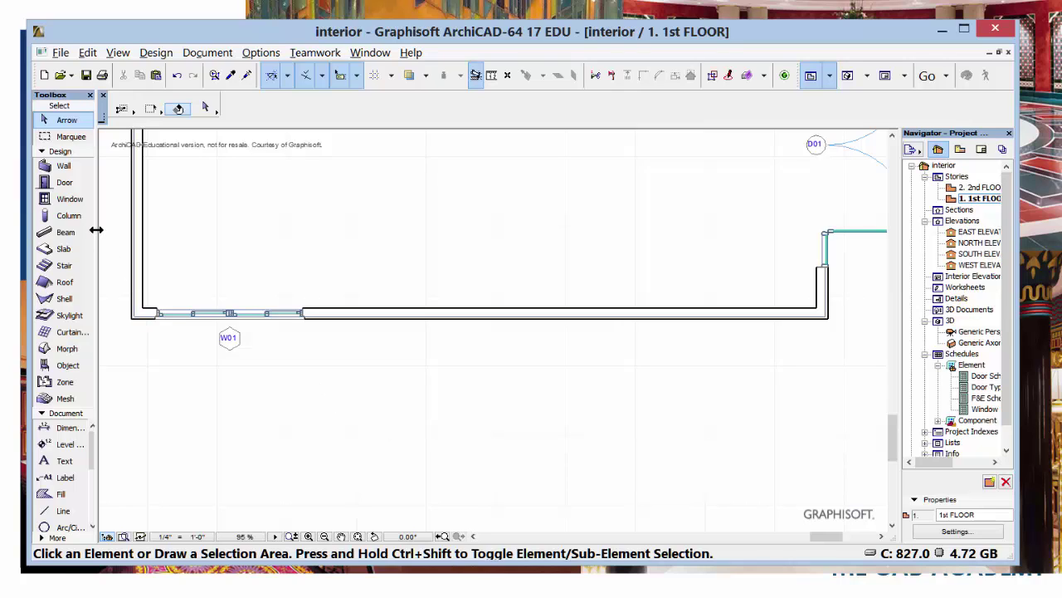
click(70, 200)
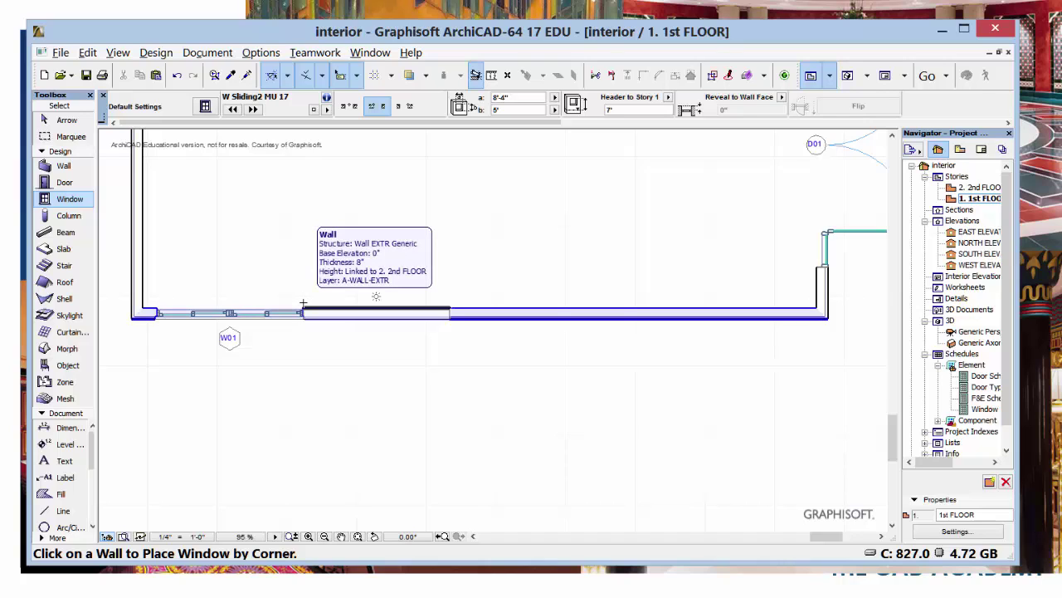
text(x)
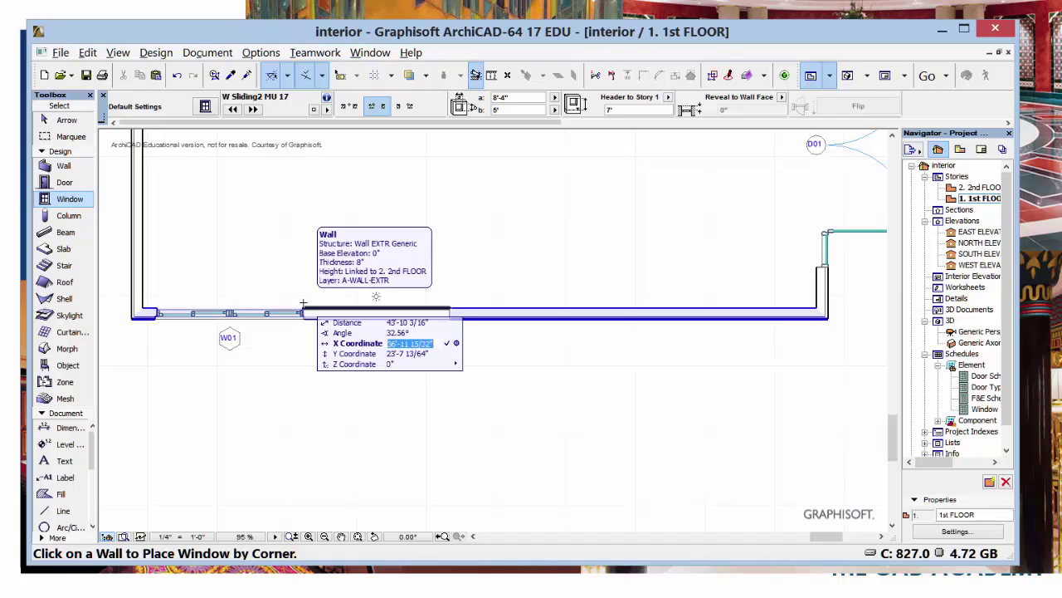
text(1)
text(+)
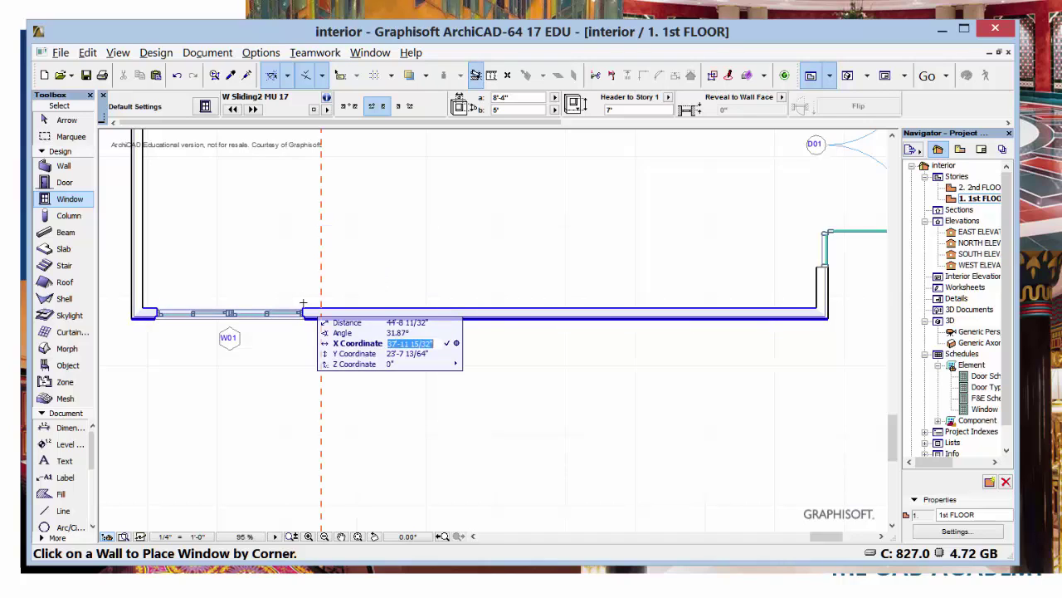
key(Return)
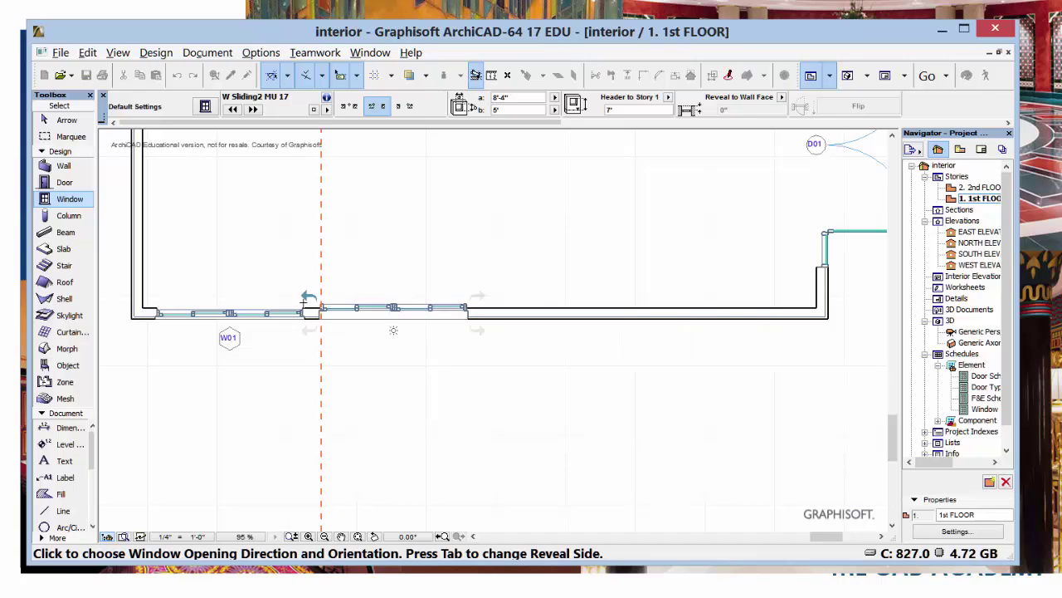
click(303, 299)
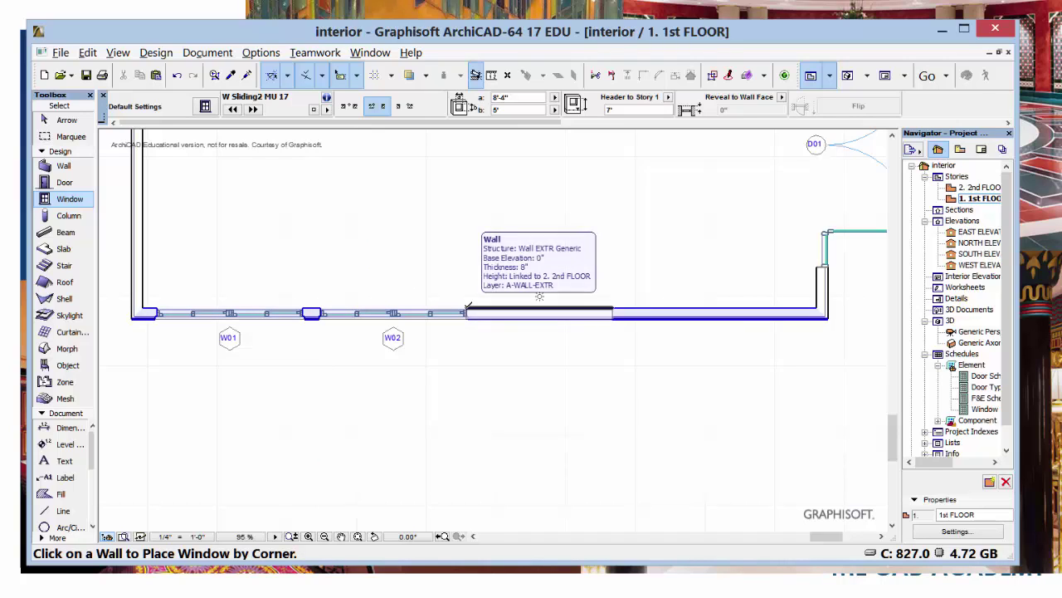
- Add a third sliding window to the south wall, 1' east of the second window's edge
text(x)
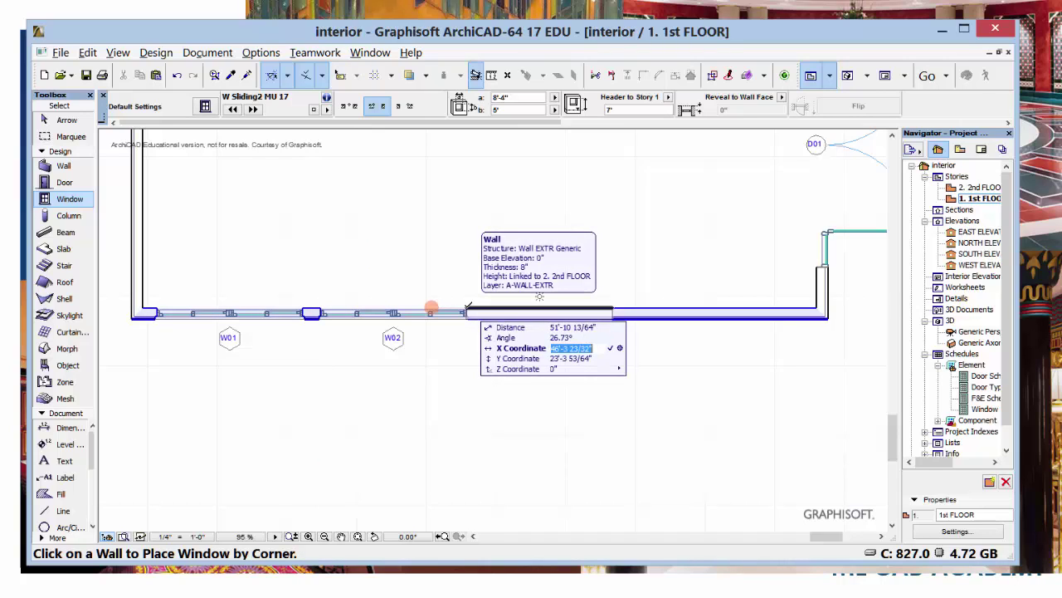
text(1)
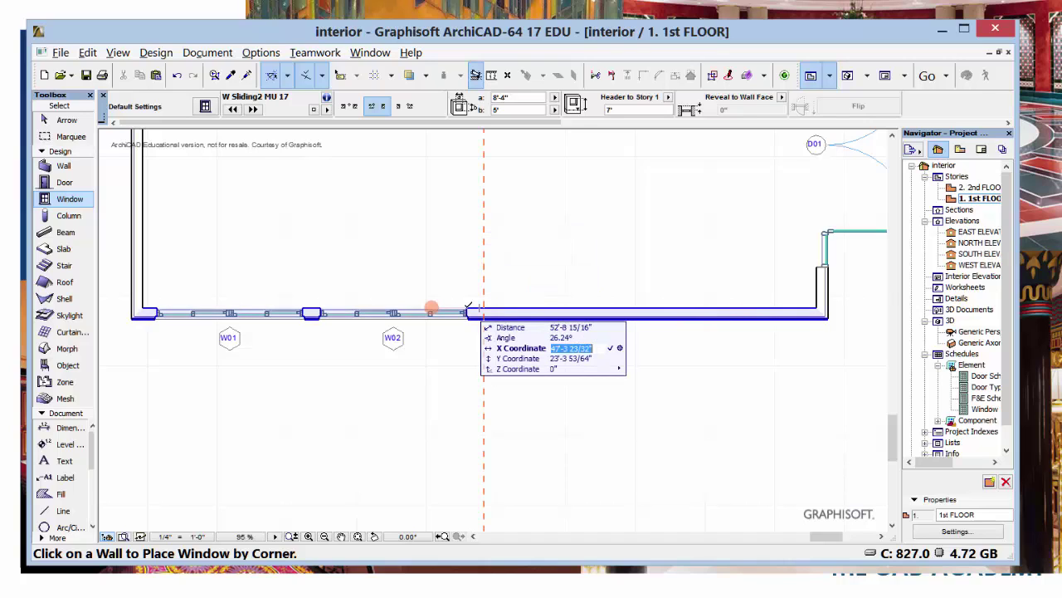
key(Return)
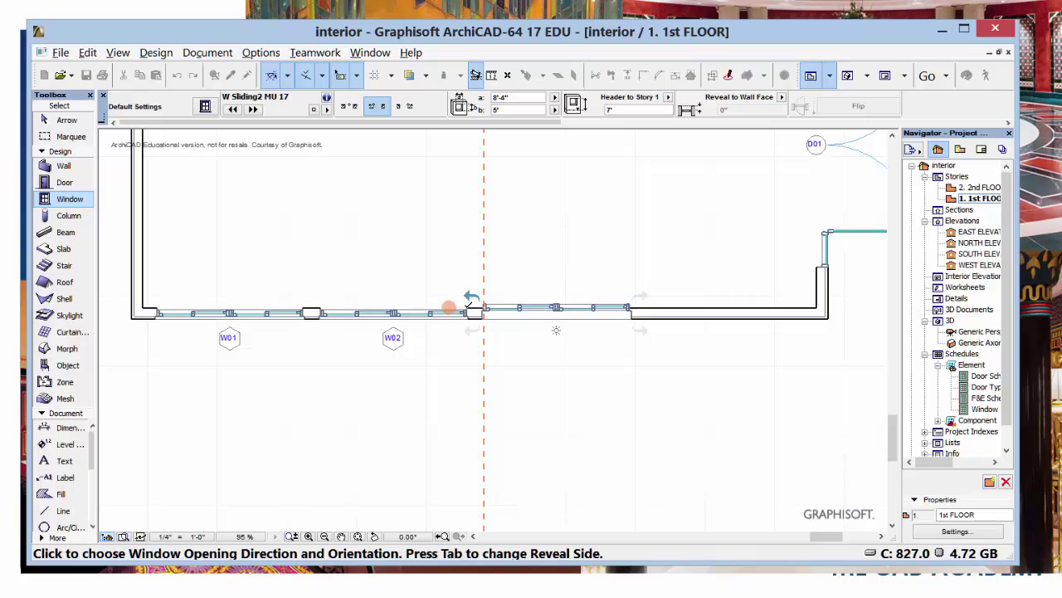
click(556, 330)
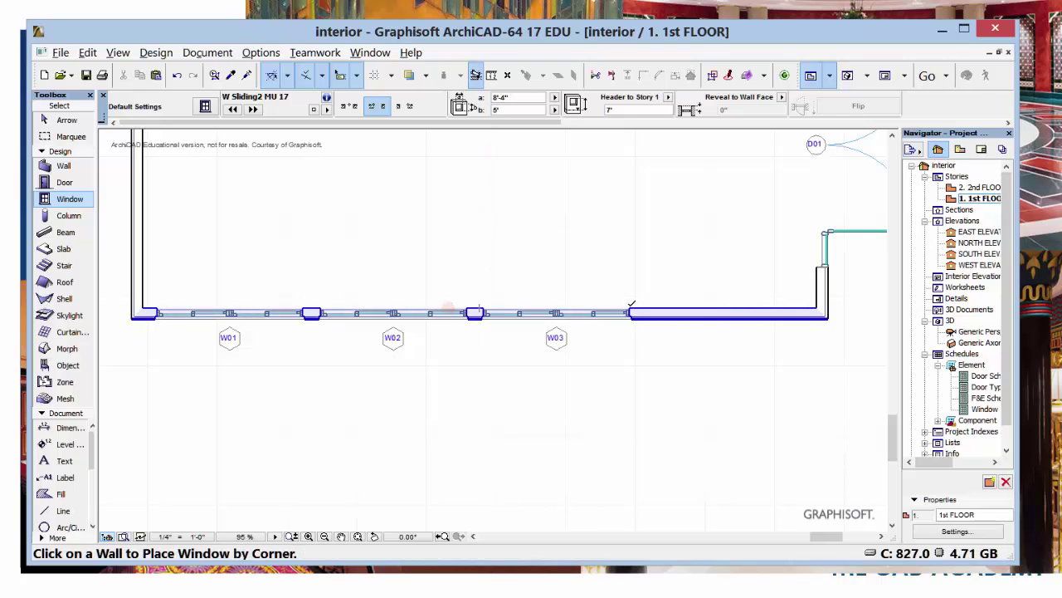
- Add a fourth sliding window to the south wall, 1' east of the third window's edge
text(x)
text(1)
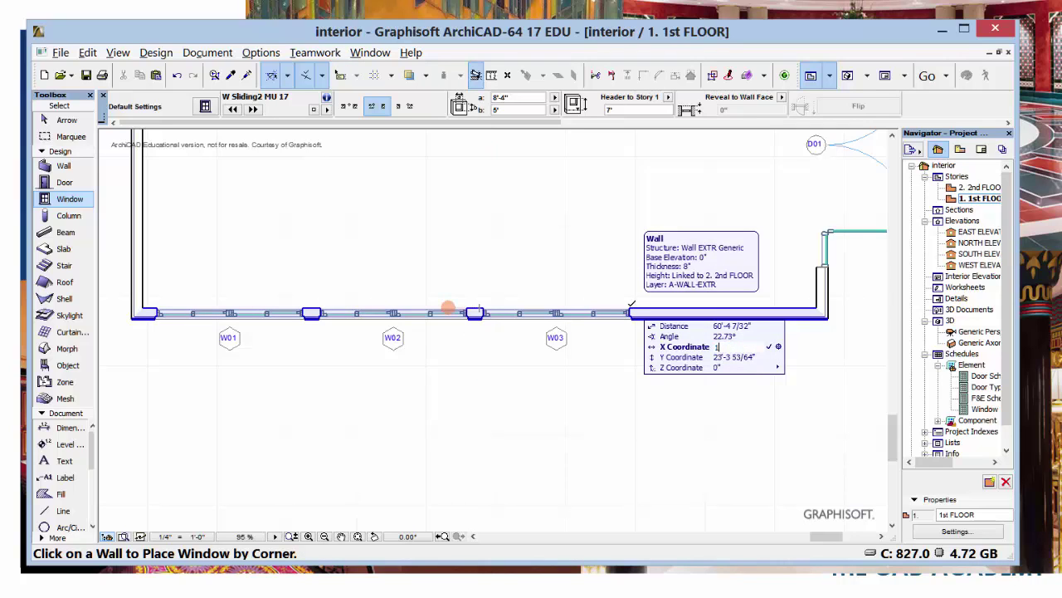
key(Return)
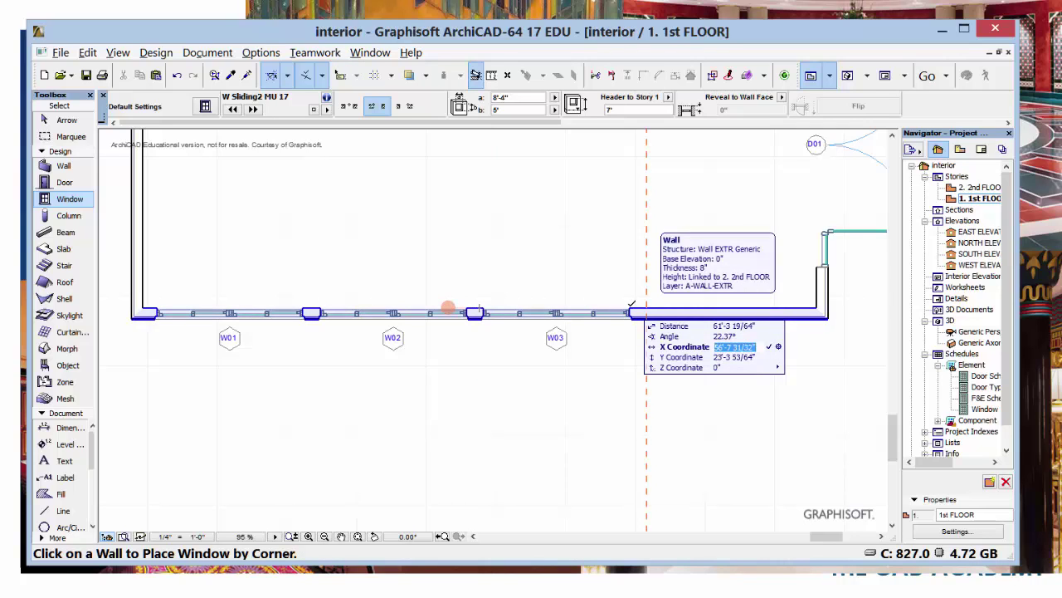
click(612, 306)
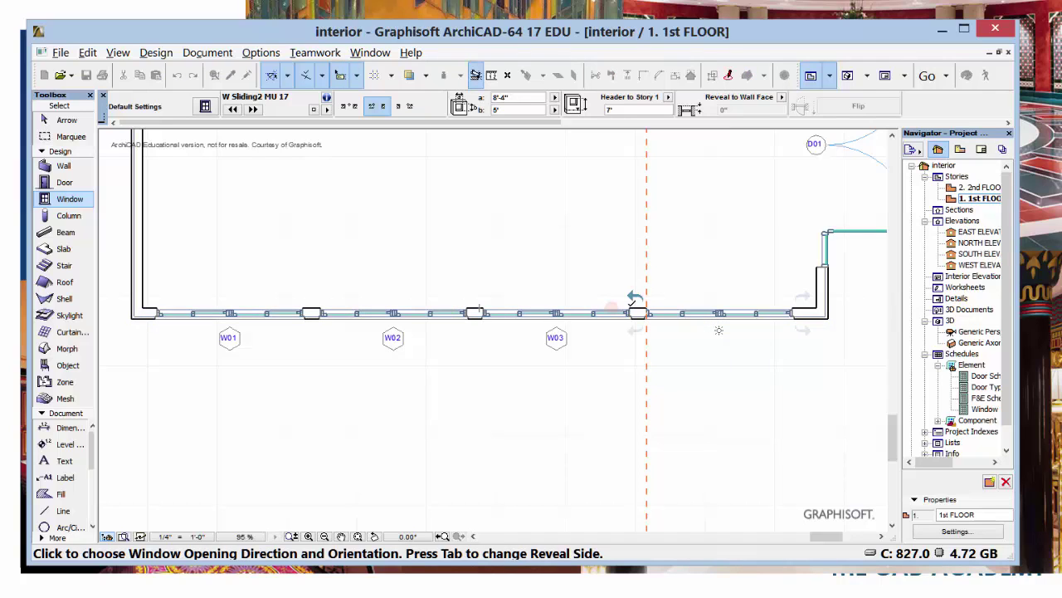
click(632, 303)
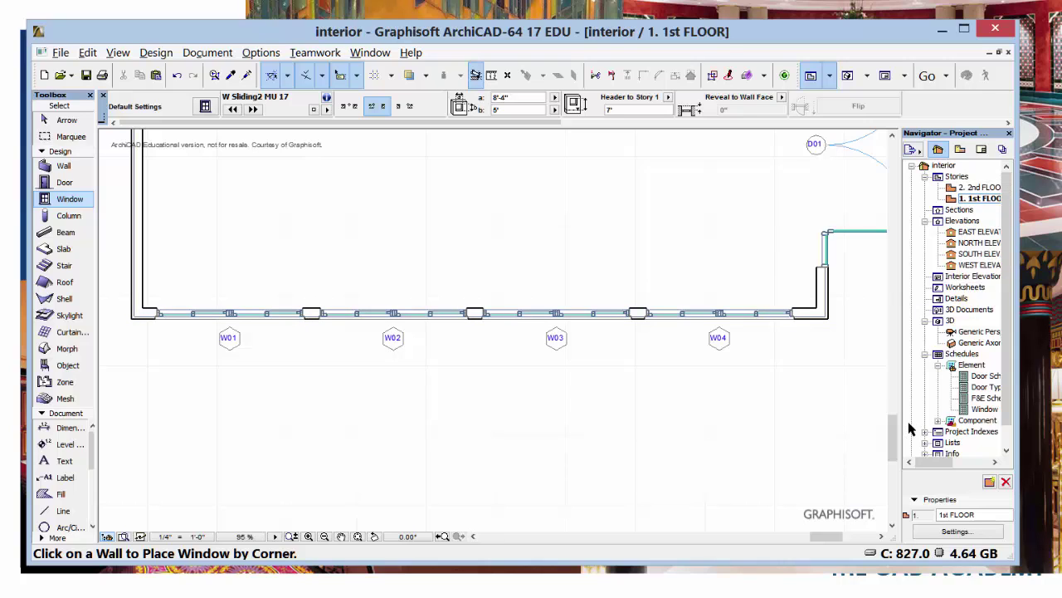
- Set the default window to W Ribbon 17 from the Fixed Windows 17 library folder
drag(894, 428, 894, 379)
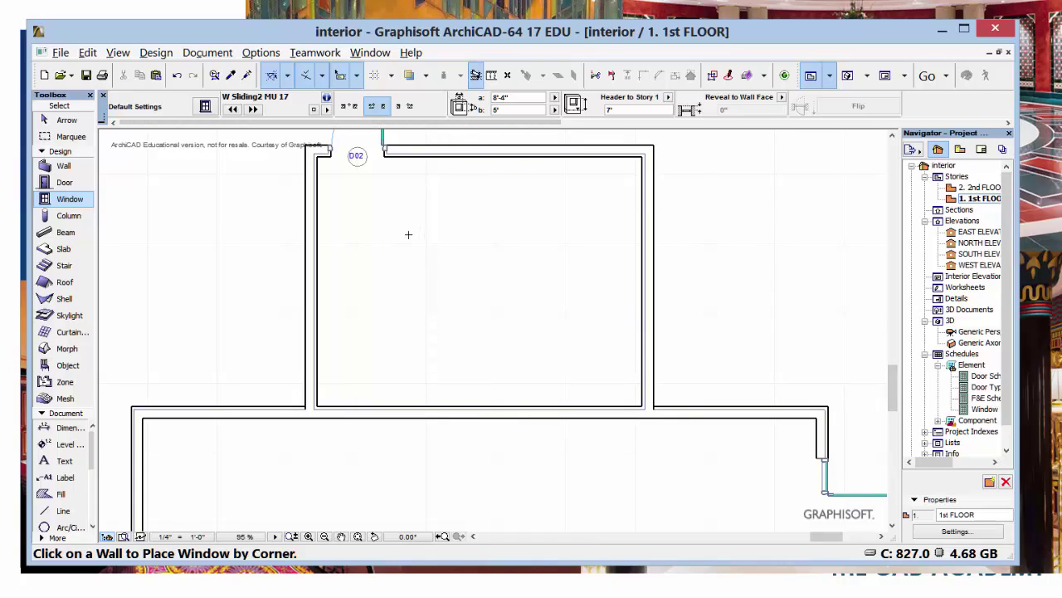
double_click(69, 201)
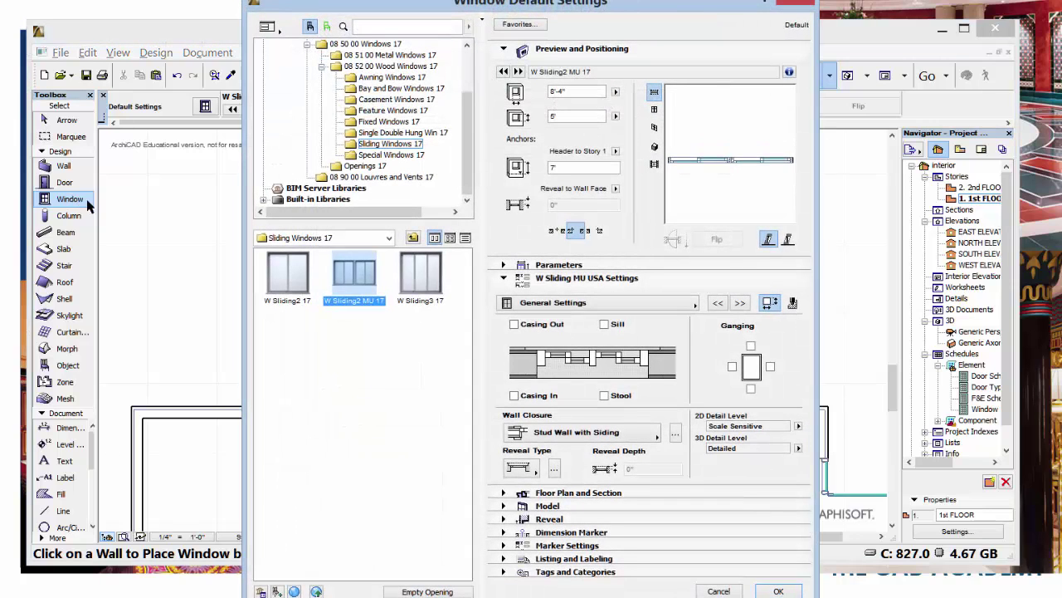
click(373, 123)
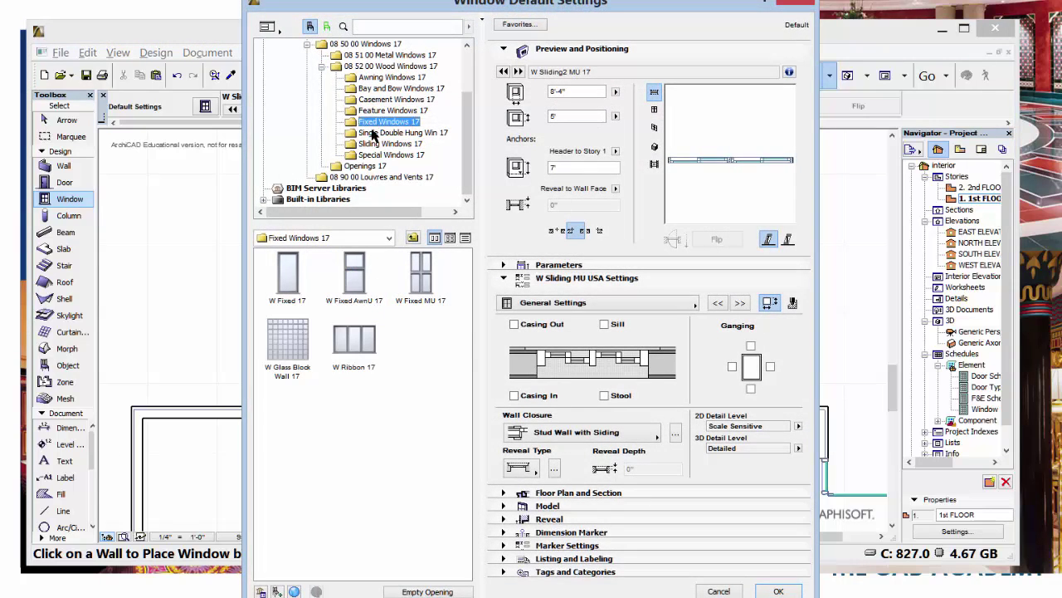
click(347, 340)
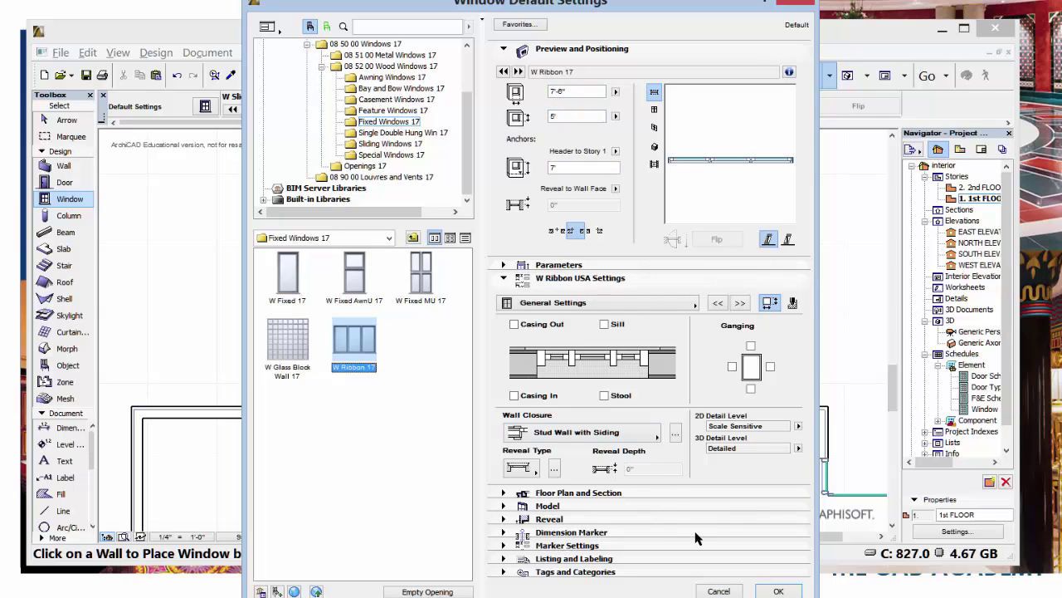
click(696, 304)
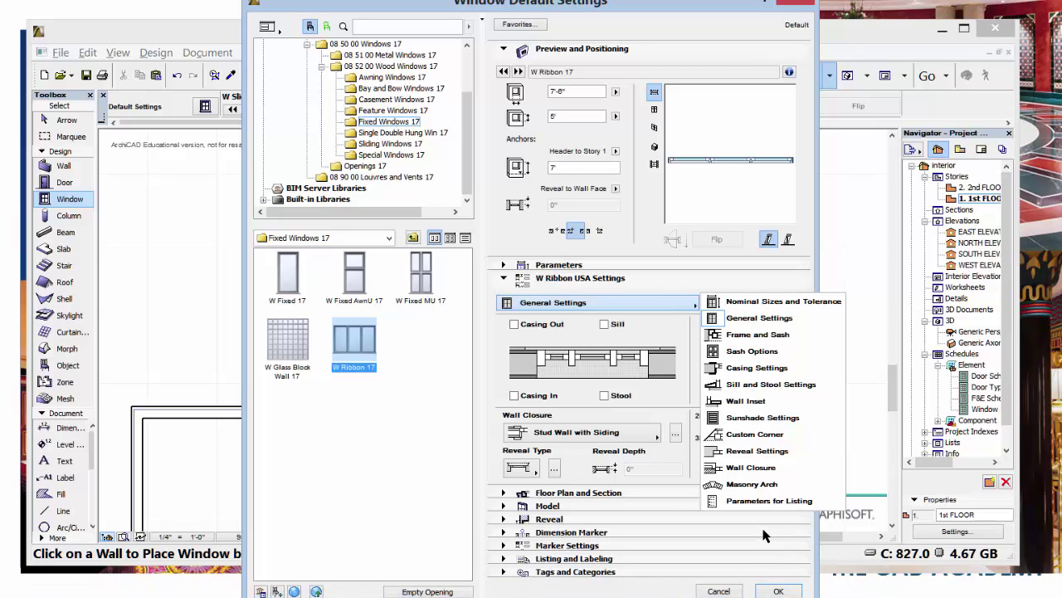
click(773, 591)
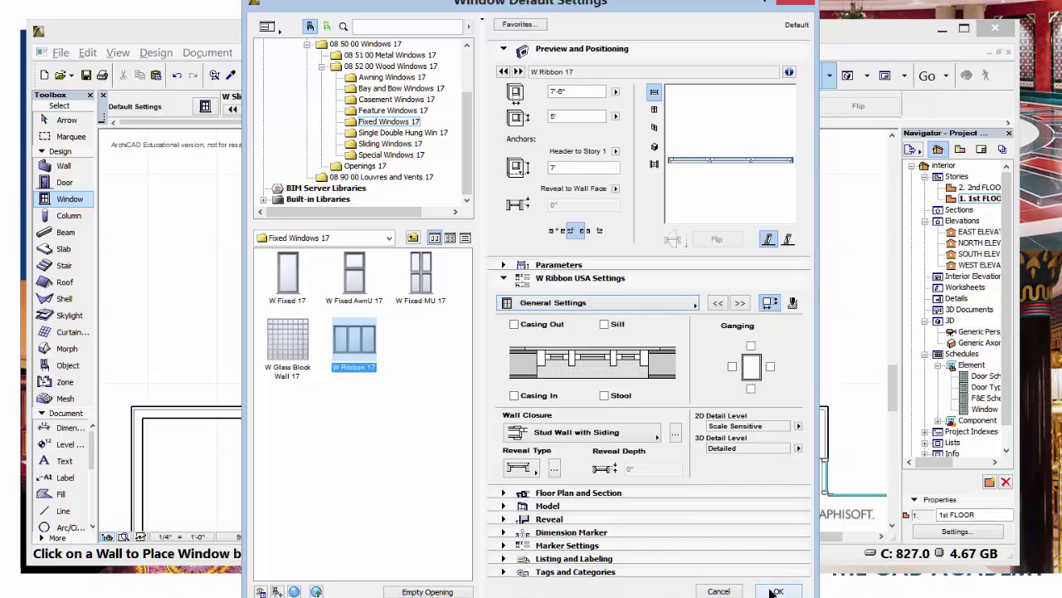
click(773, 591)
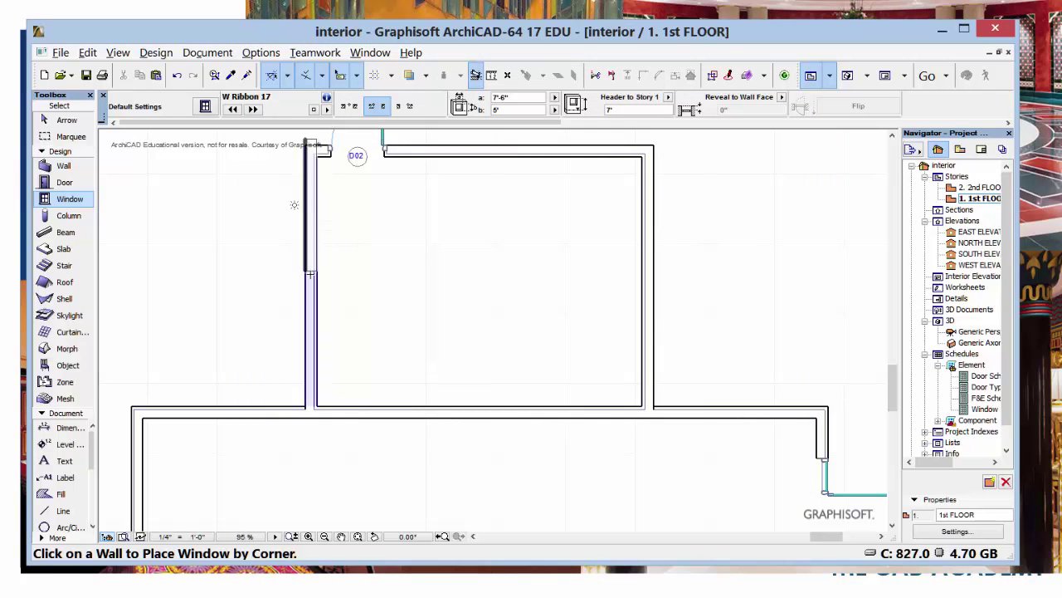
- Place ribbon windows by their centre anchor at the middle of the smaller room's west and east walls
click(348, 105)
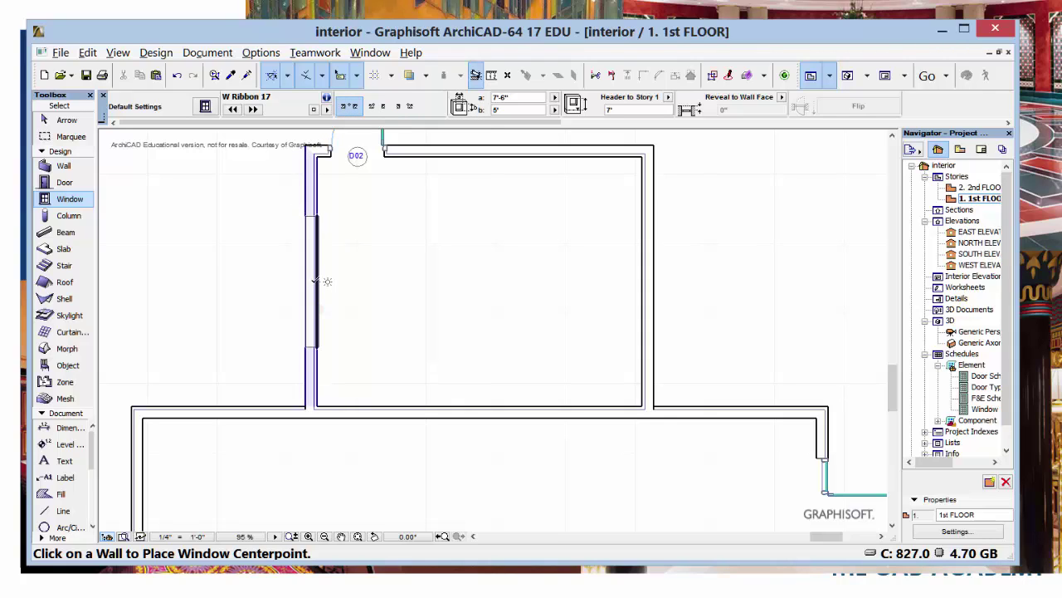
click(316, 282)
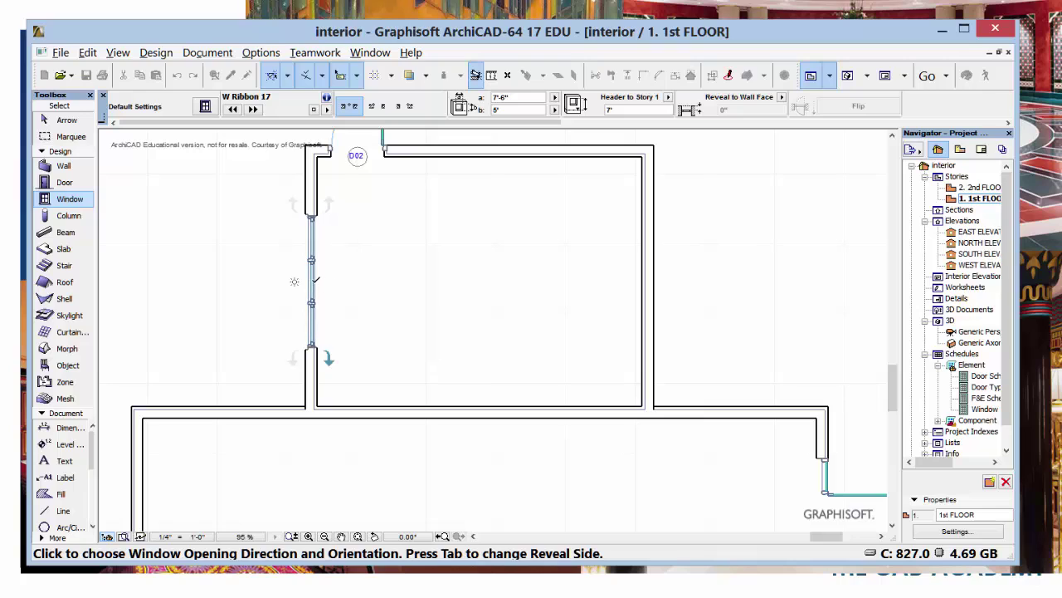
click(293, 281)
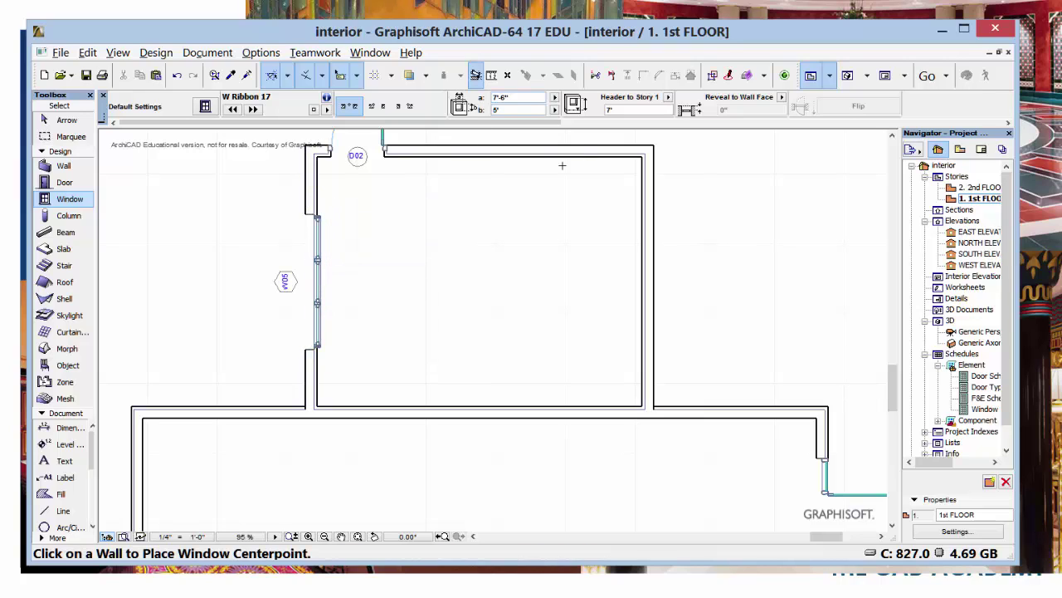
click(662, 276)
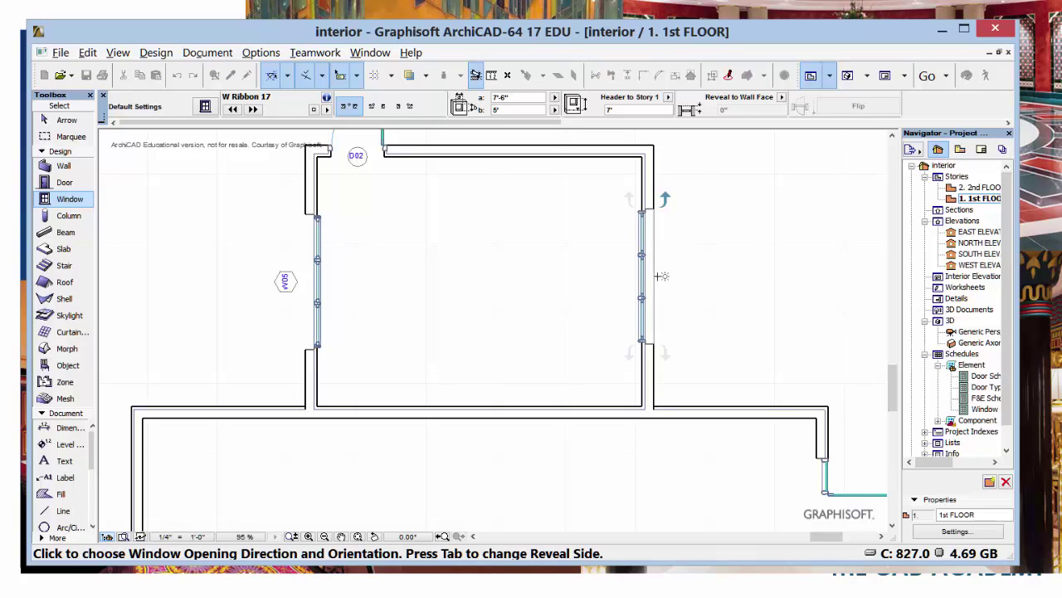
click(662, 275)
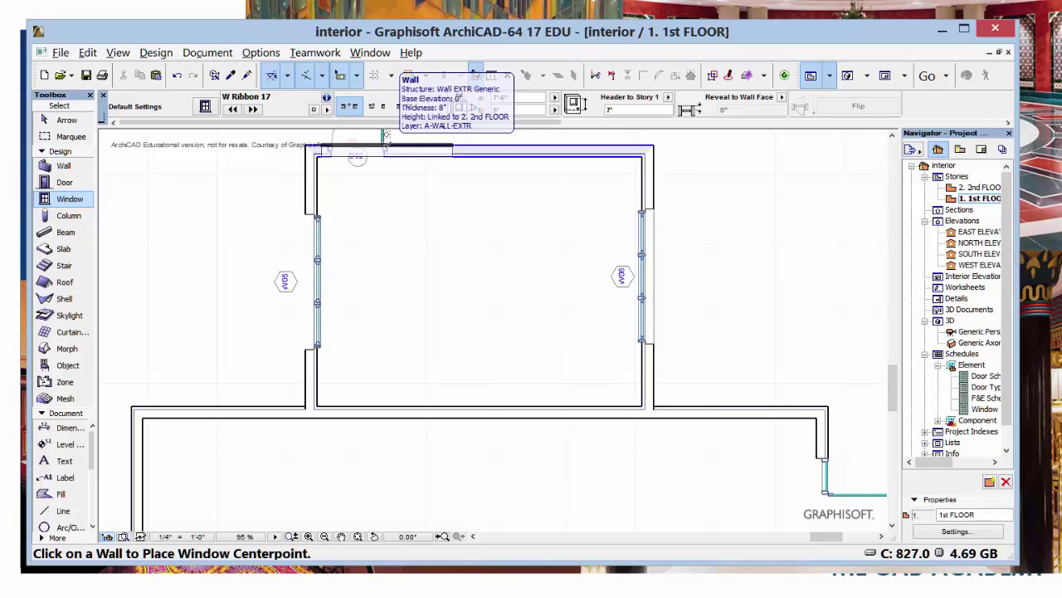
- Place a ribbon window in the smaller room's north wall, centred 7' east of the door opening's east edge
text(x)
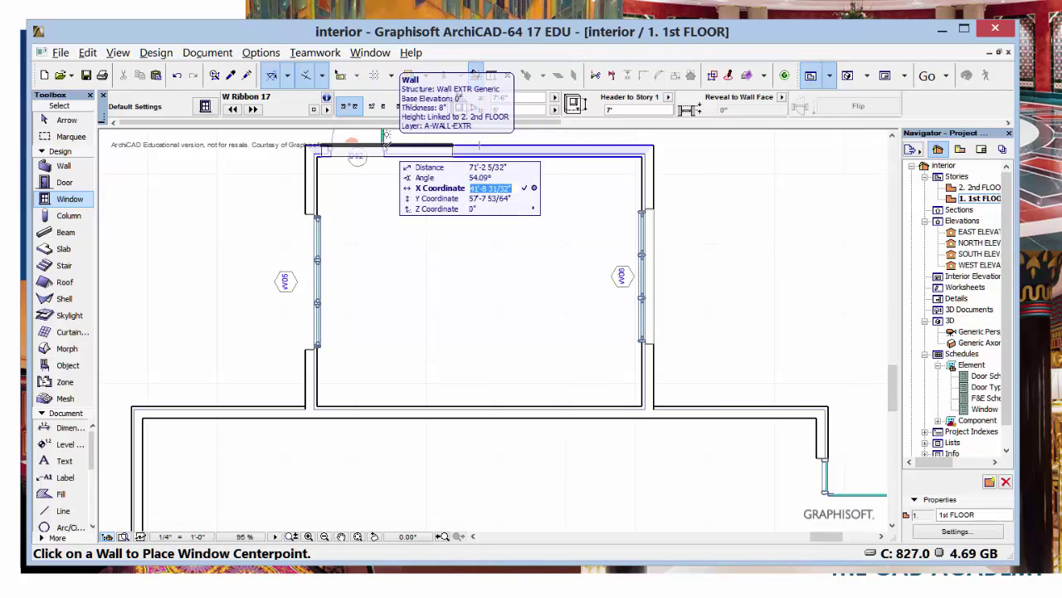
text(7)
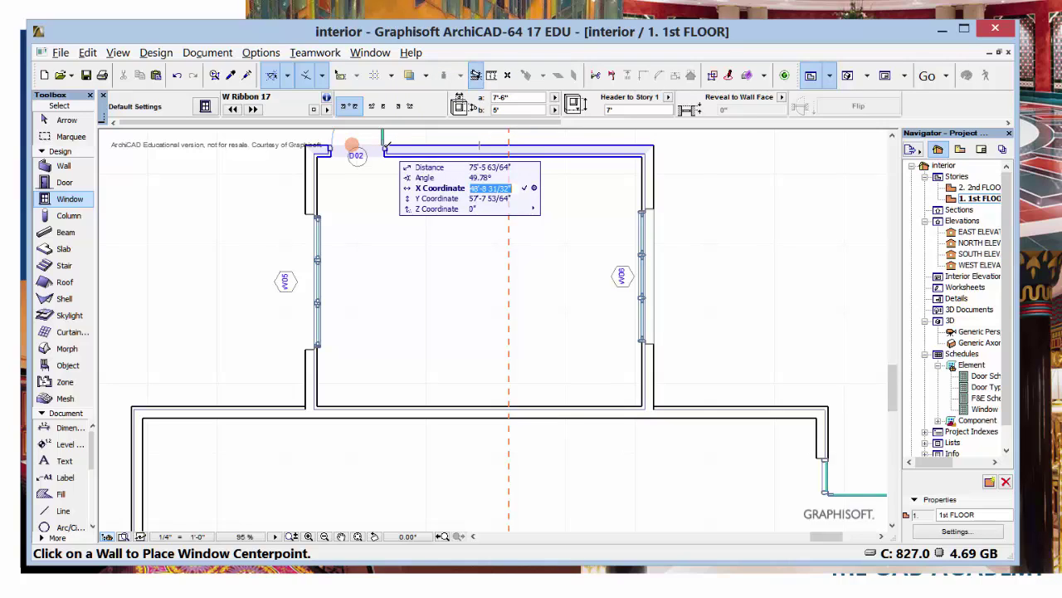
key(Return)
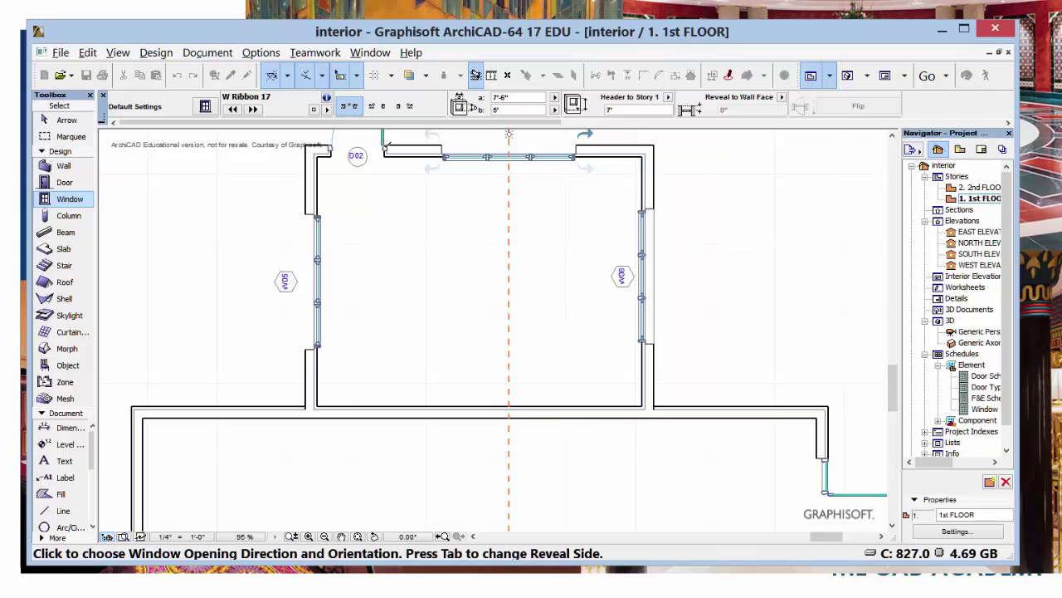
click(509, 136)
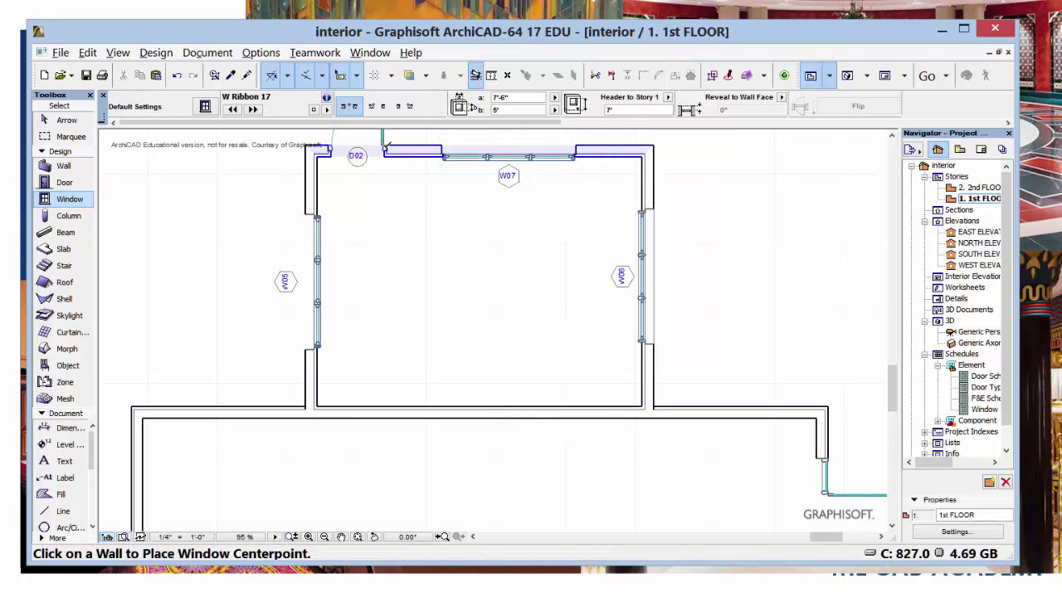
- Flip the ribbon window in the smaller room's north wall and fit the whole floor plan in view
click(65, 121)
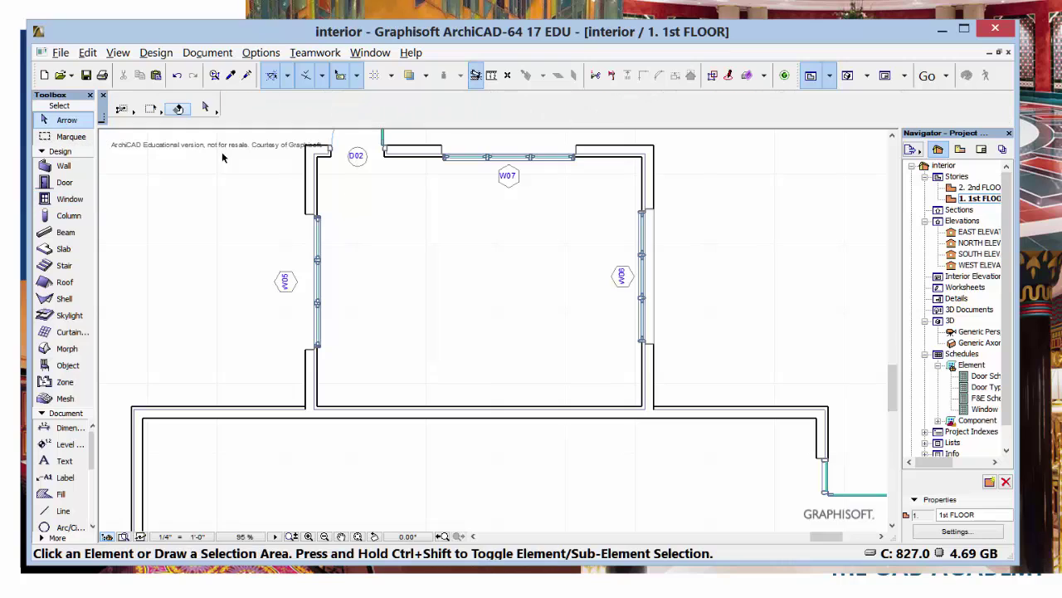
click(523, 177)
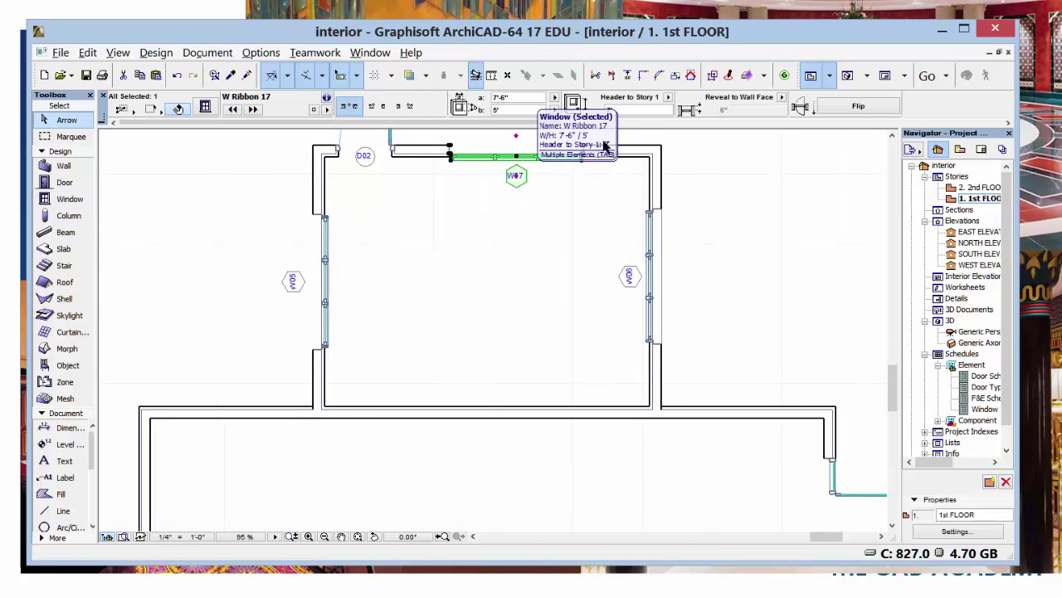
click(851, 109)
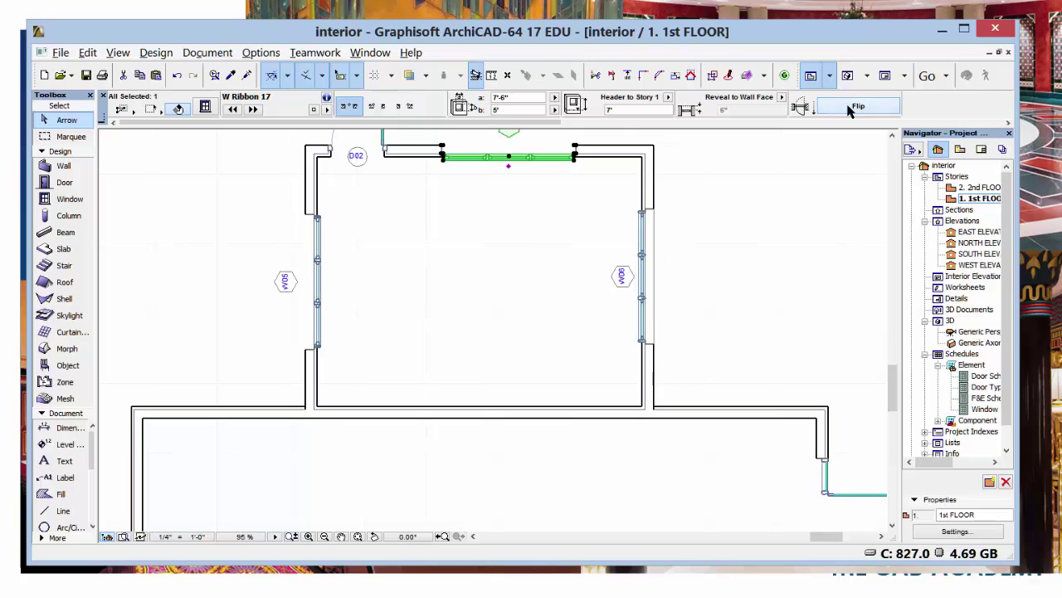
click(801, 280)
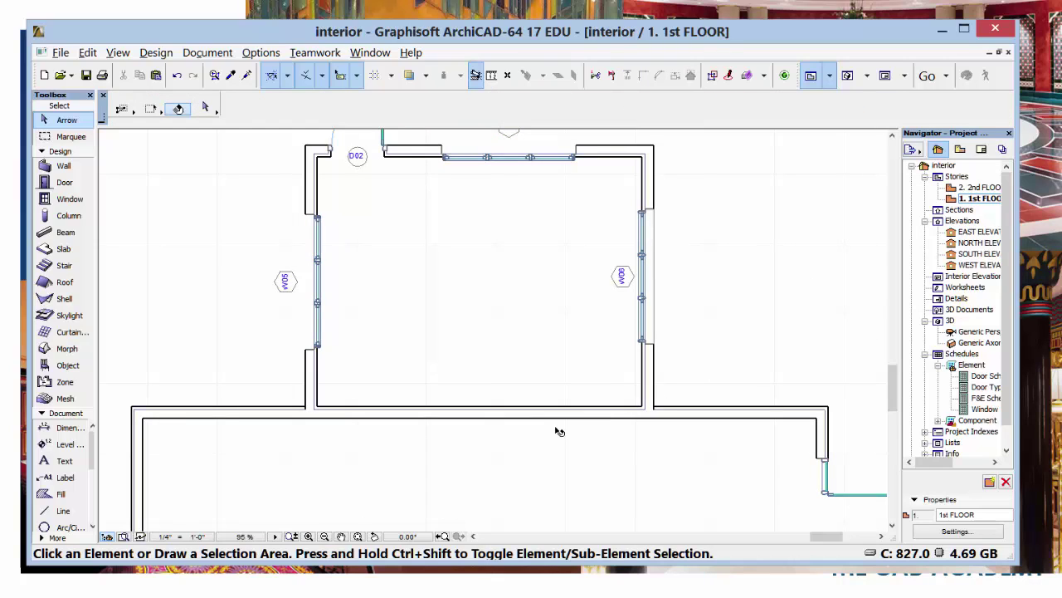
click(360, 536)
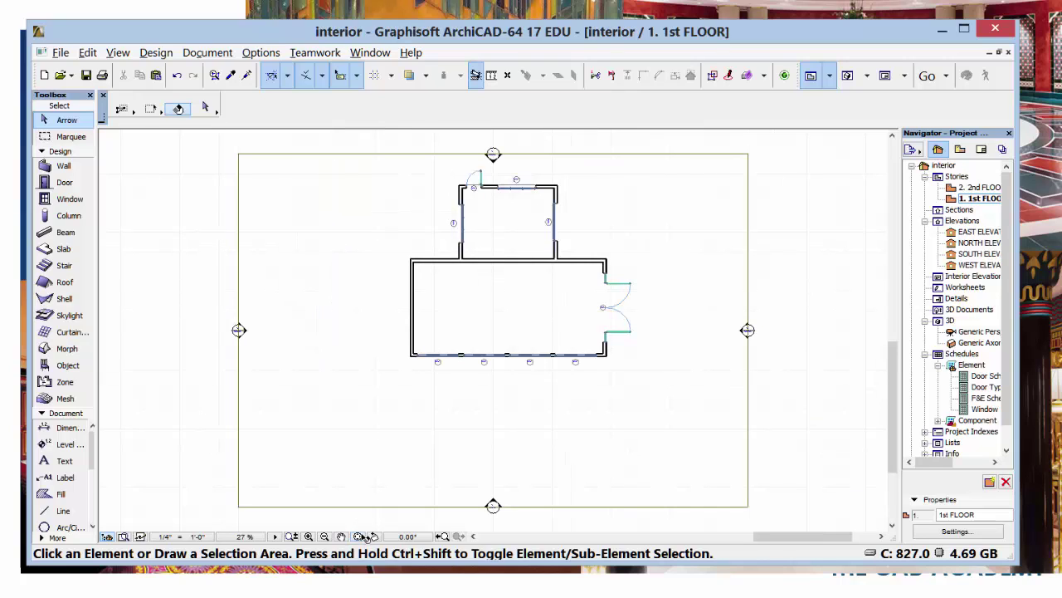
click(500, 370)
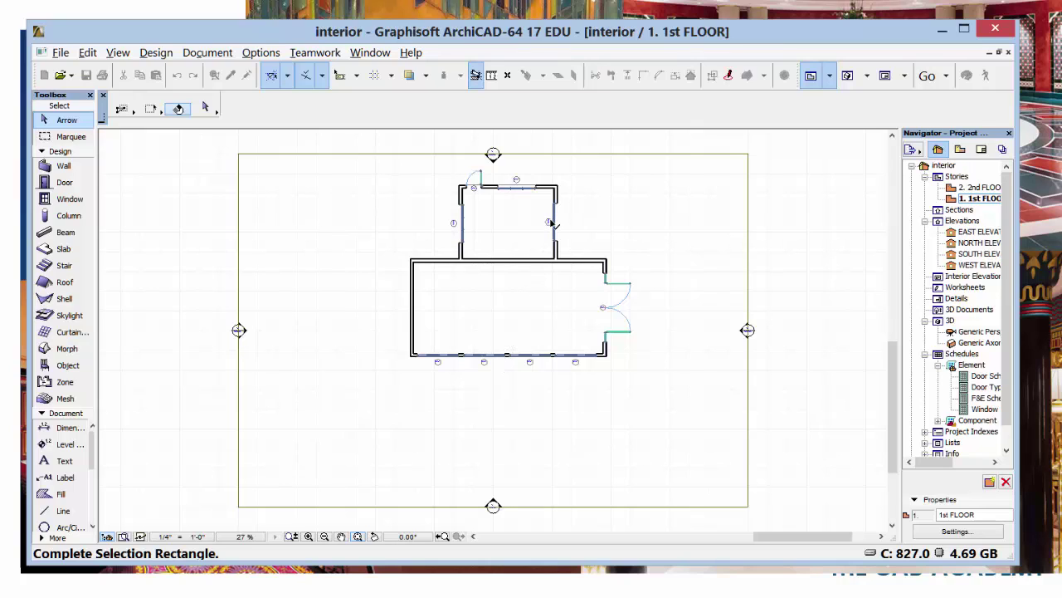
click(550, 222)
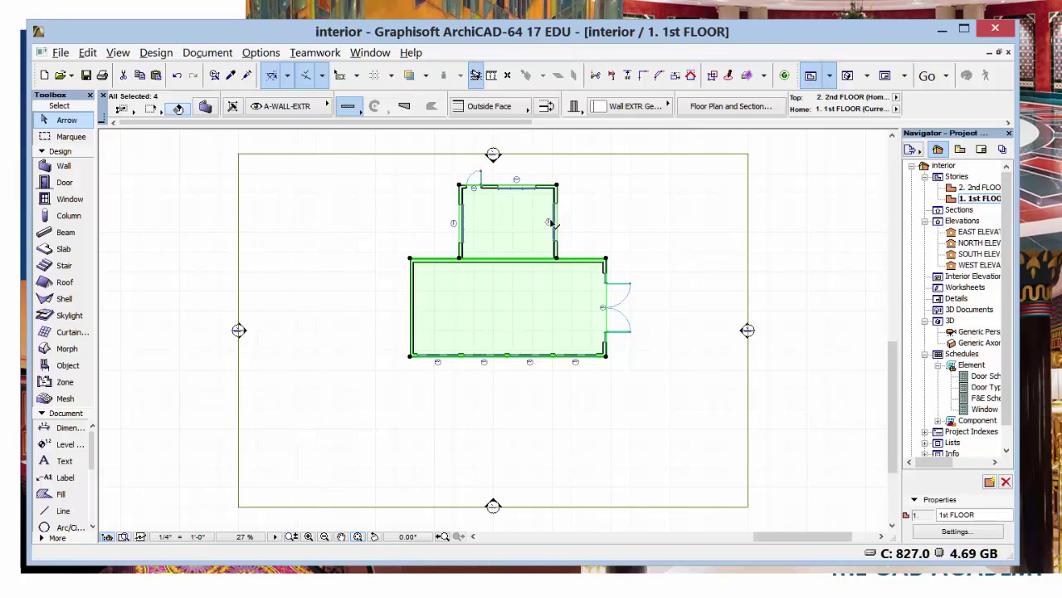
key(Escape)
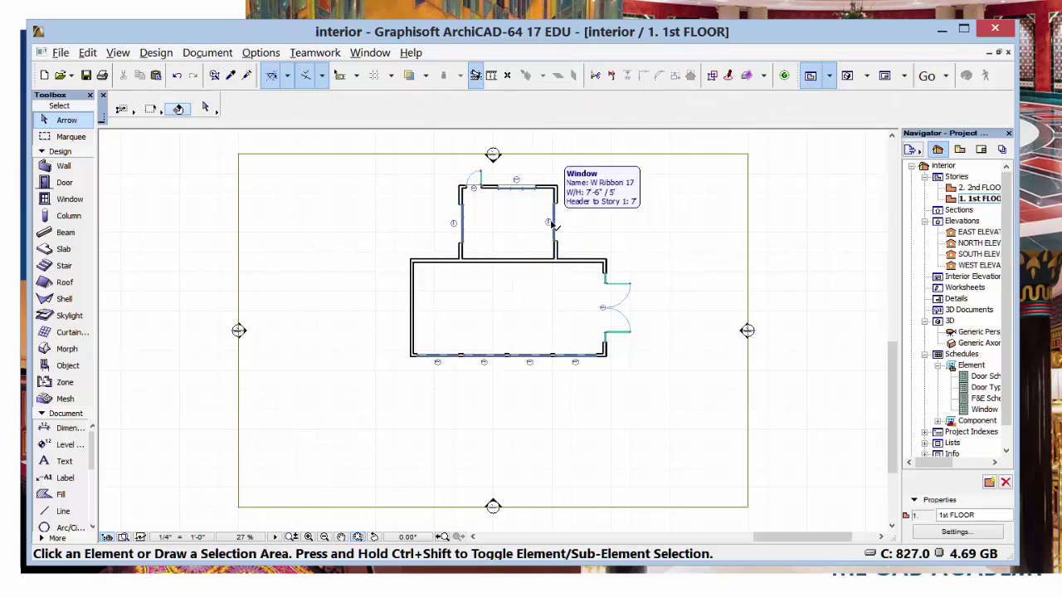
- Flip the ribbon window in the smaller room's east wall and clear the selection
click(553, 223)
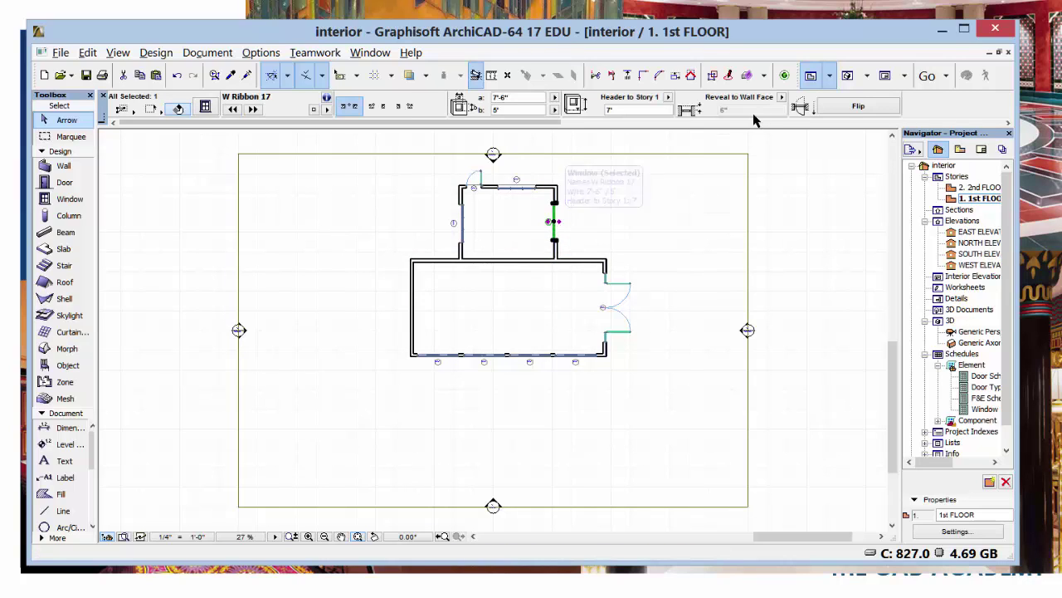
click(858, 106)
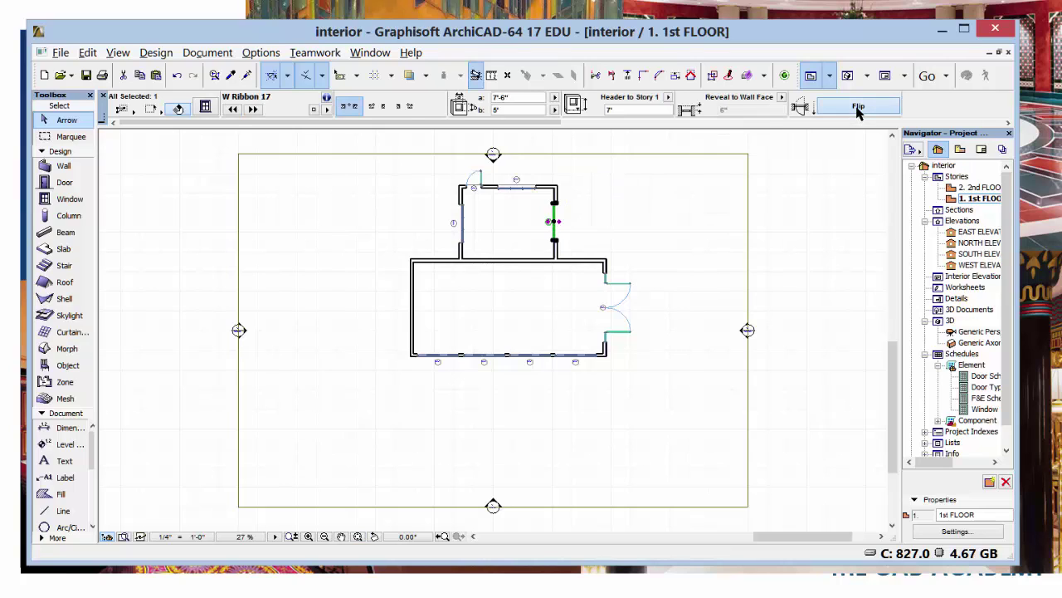
click(706, 389)
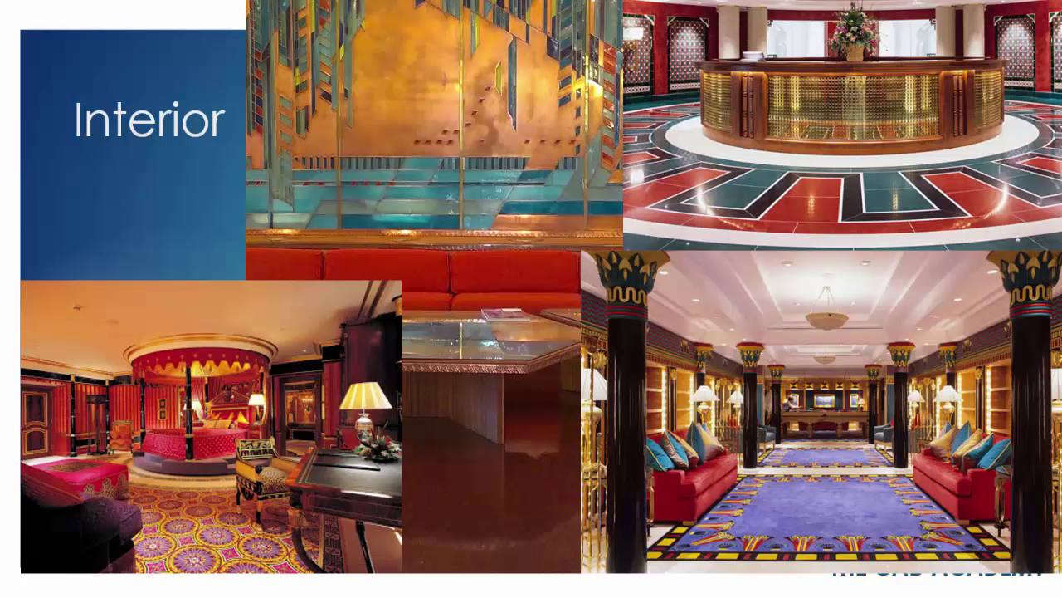
key(alt+Tab)
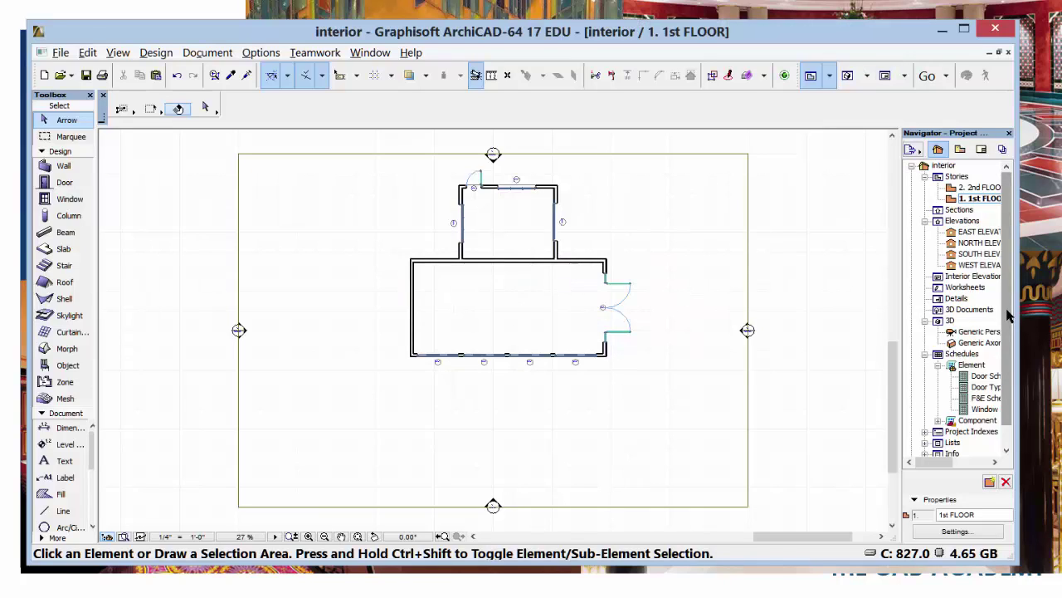
- Examine the doors and windows from outside in the Generic Perspective 3D view and return to the 1st floor plan
double_click(976, 332)
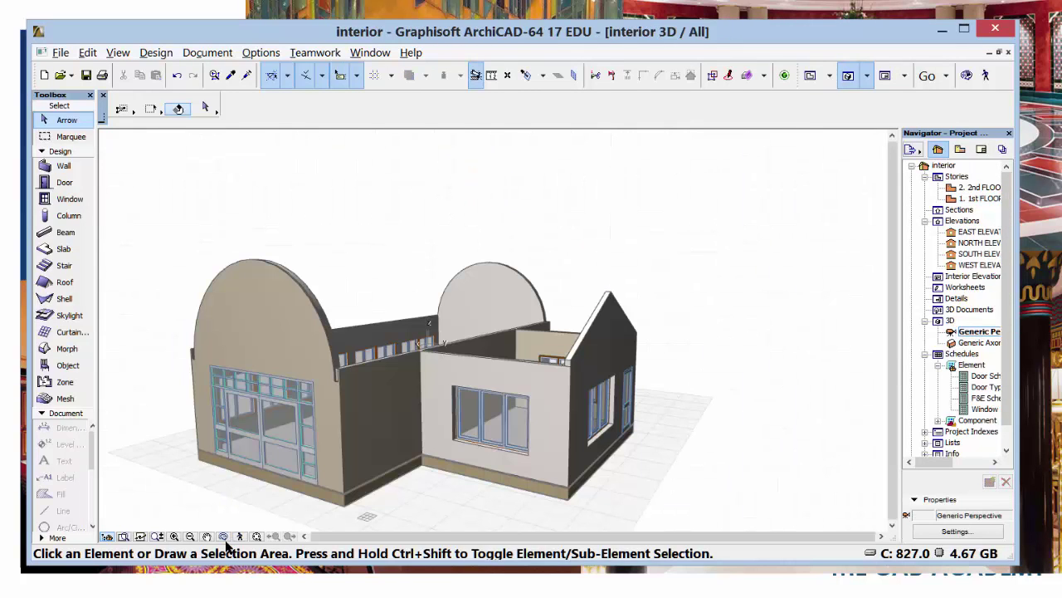
click(222, 537)
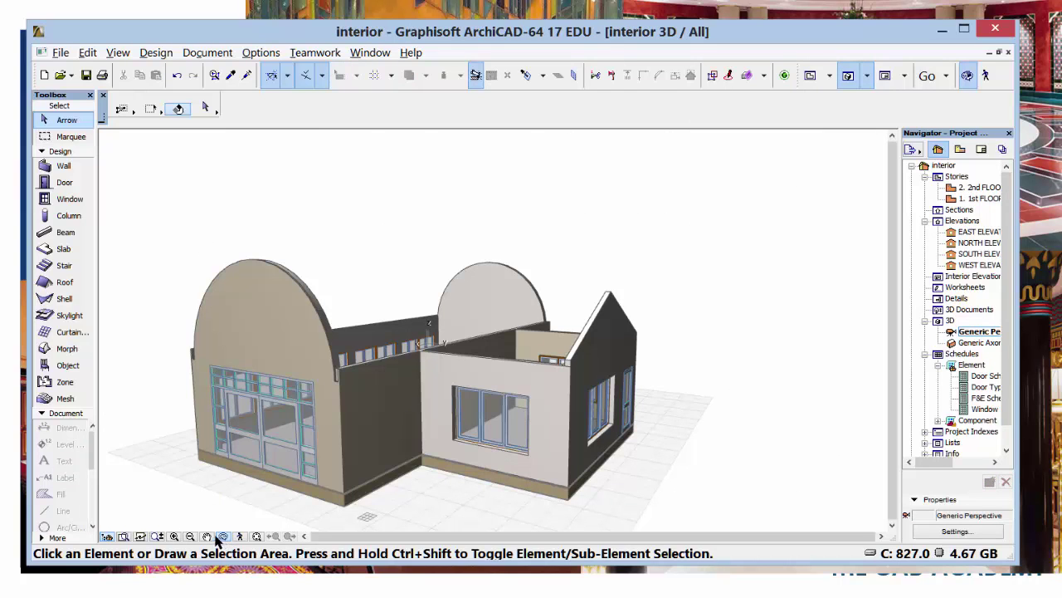
drag(166, 477, 205, 469)
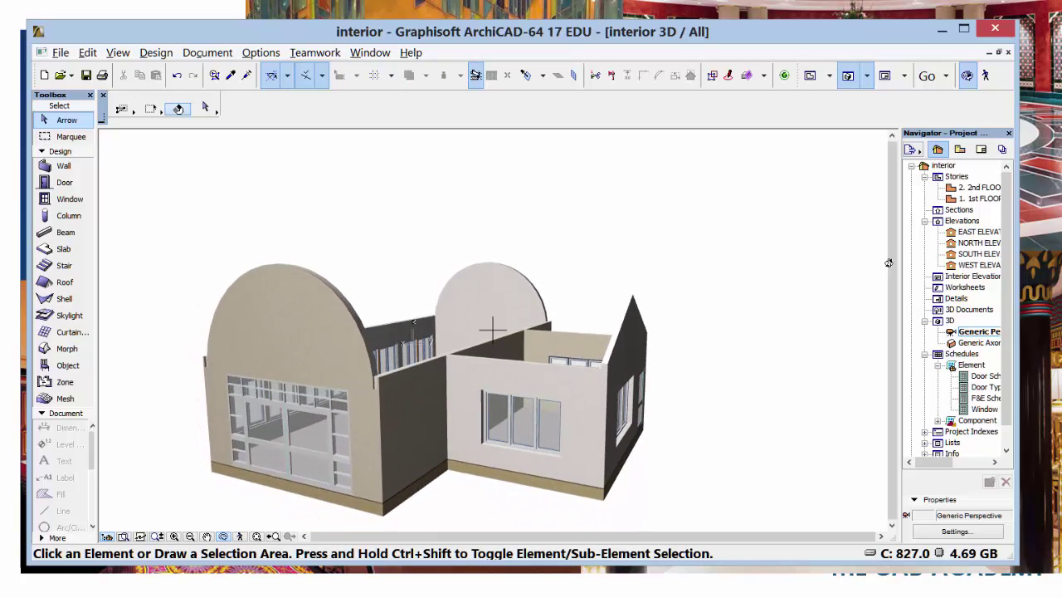
double_click(975, 199)
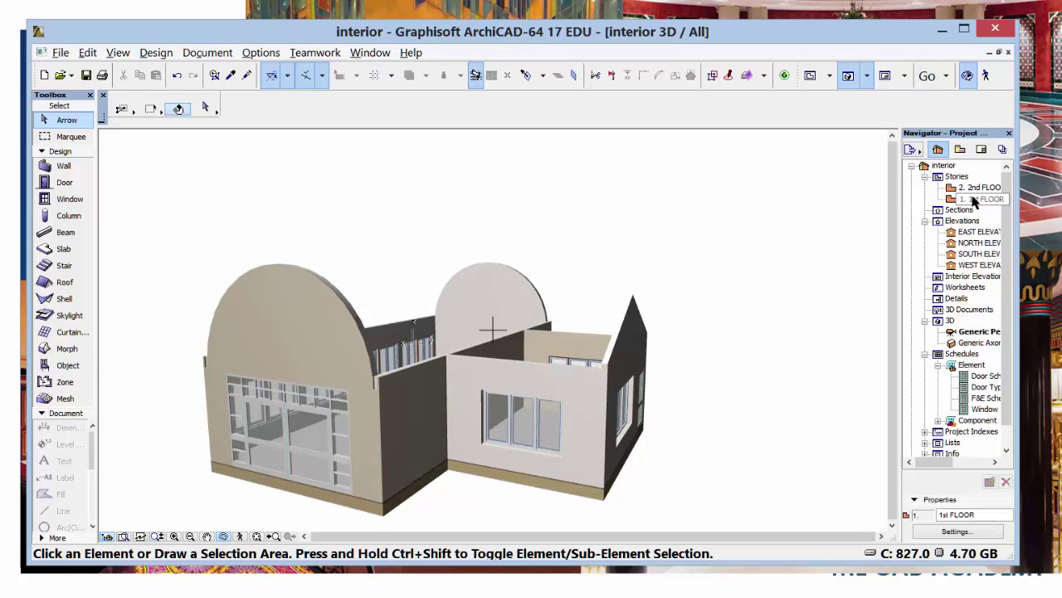
key(super+c)
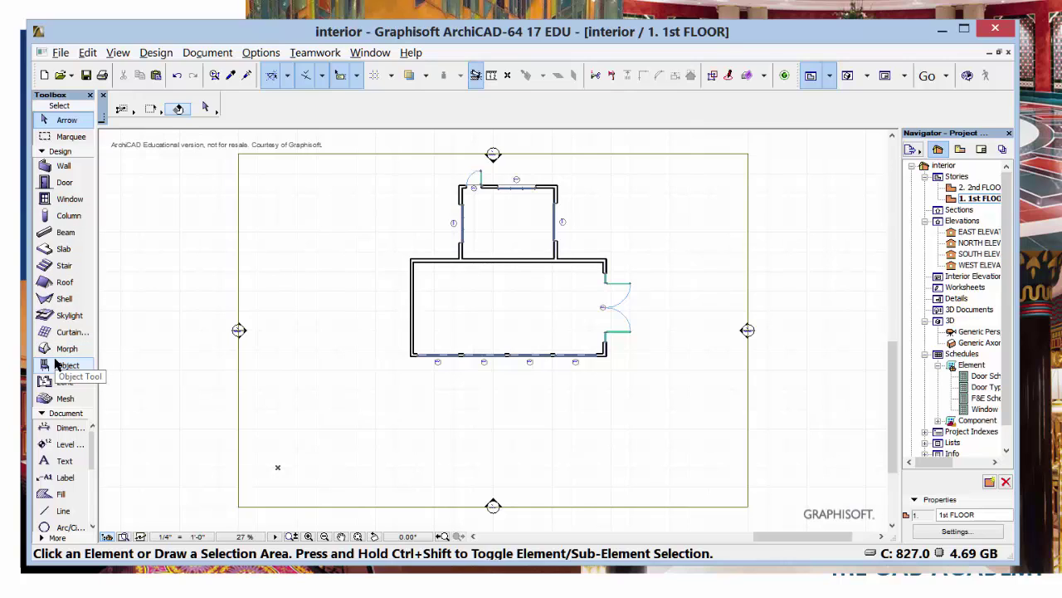
- Hide the Toolbox palette, show it again and look through the list of available palettes
click(90, 97)
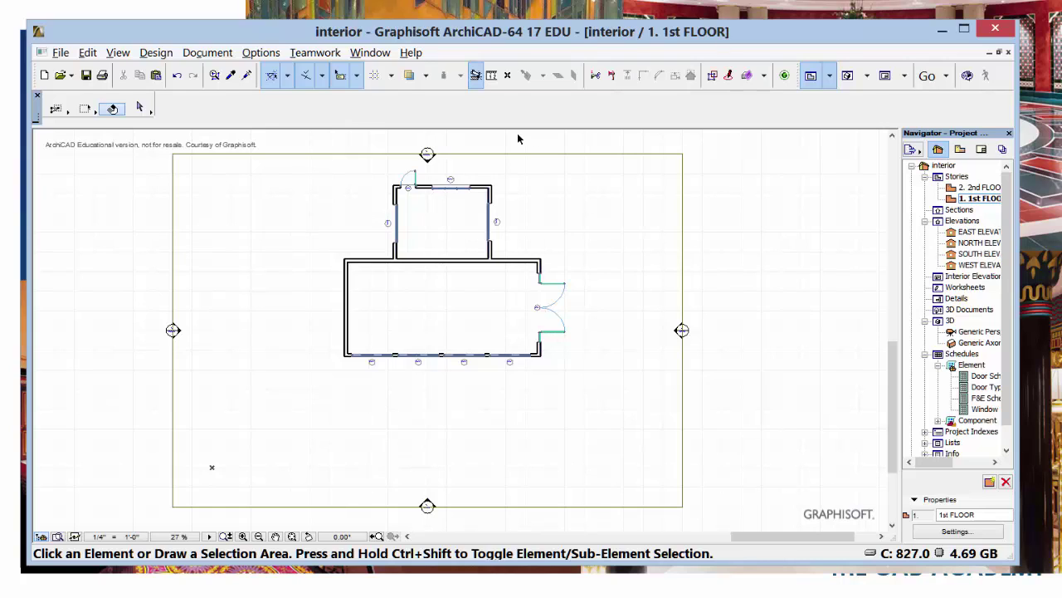
click(370, 53)
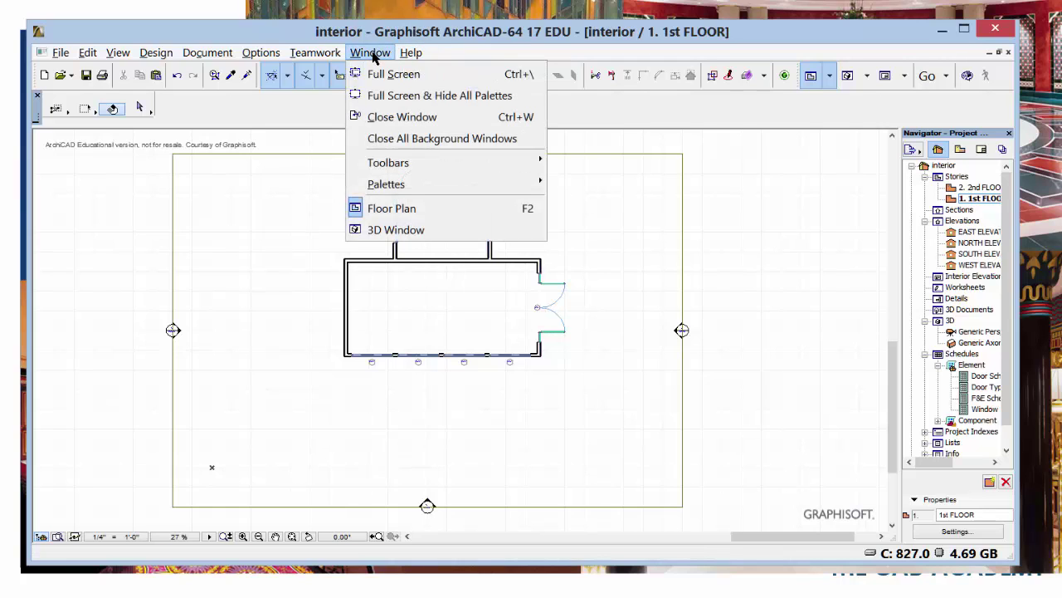
mouse_move(422, 197)
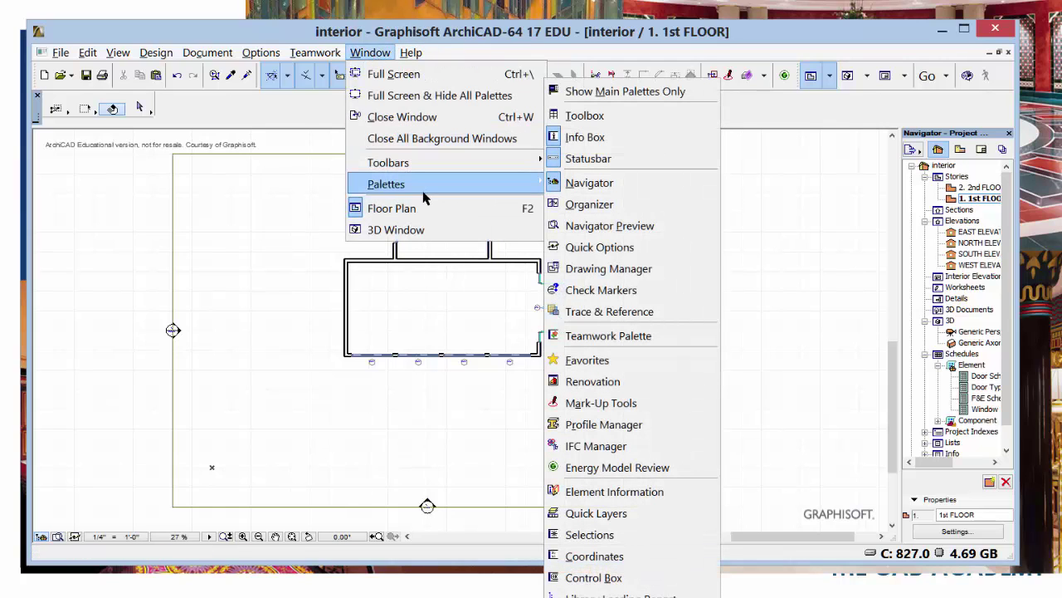
click(598, 119)
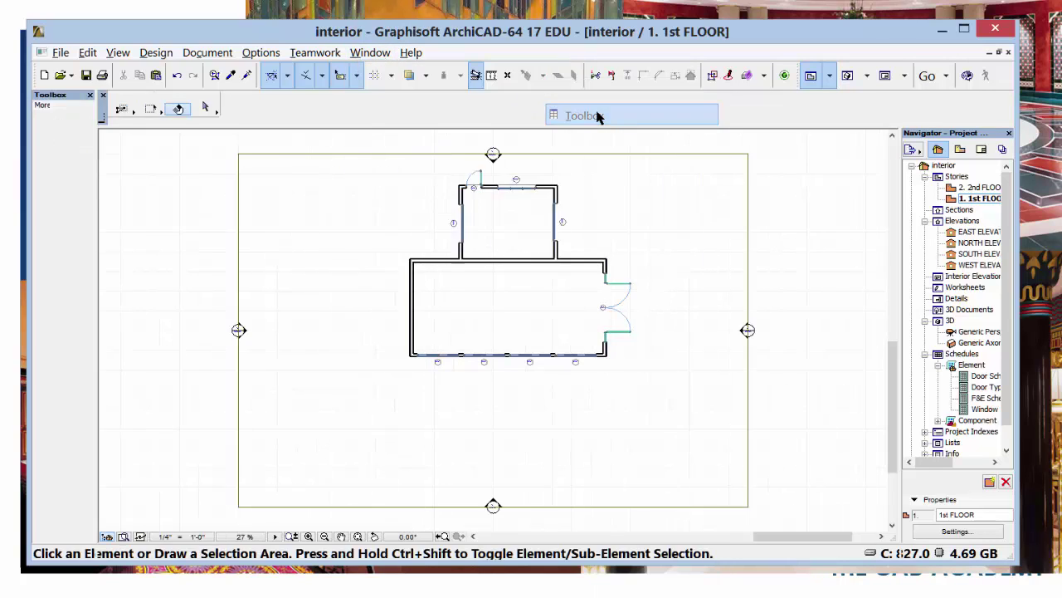
click(370, 54)
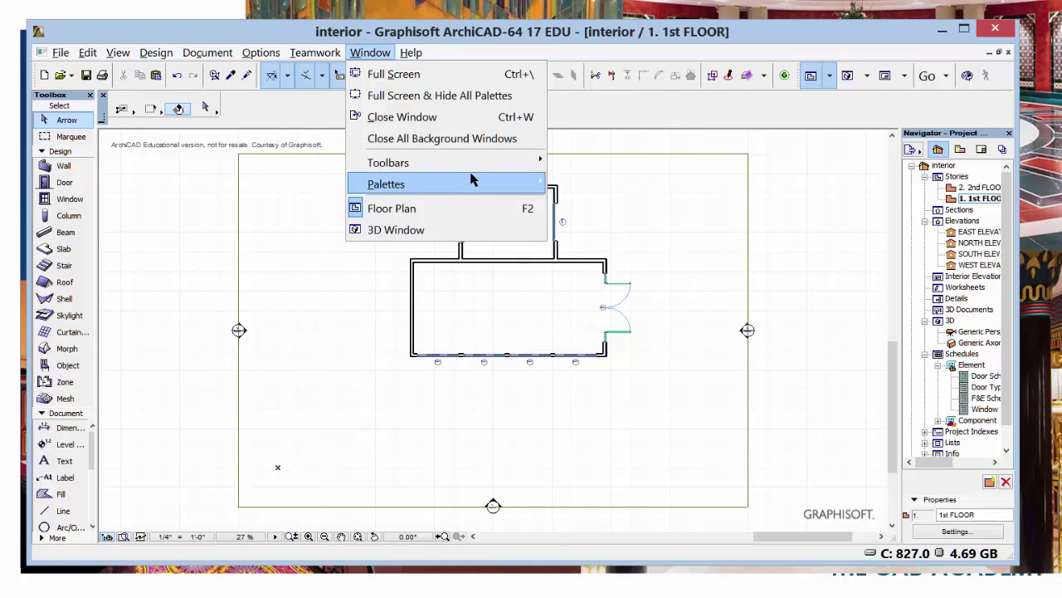
mouse_move(492, 190)
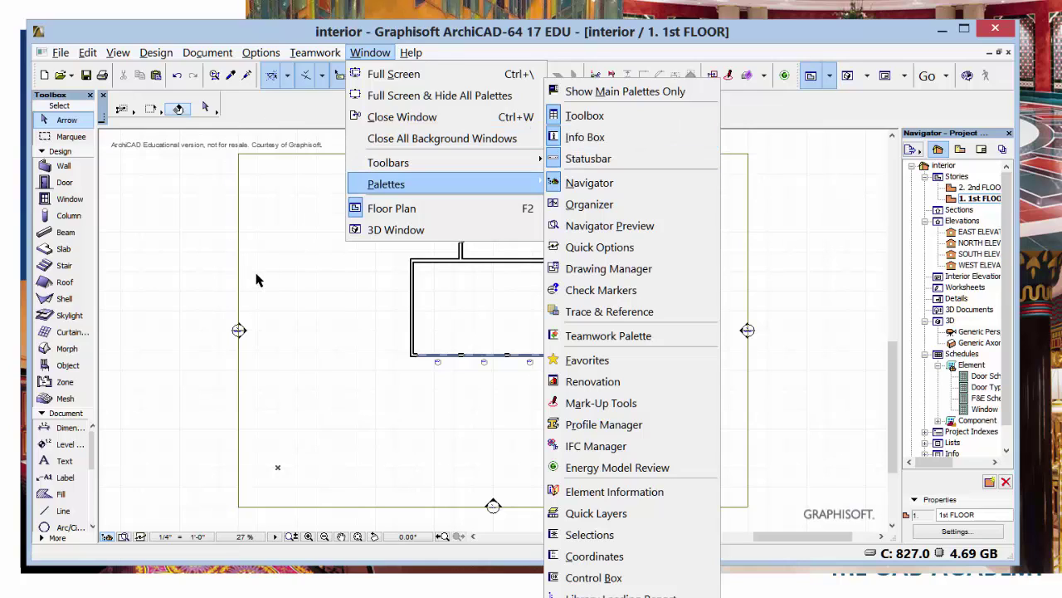
click(301, 285)
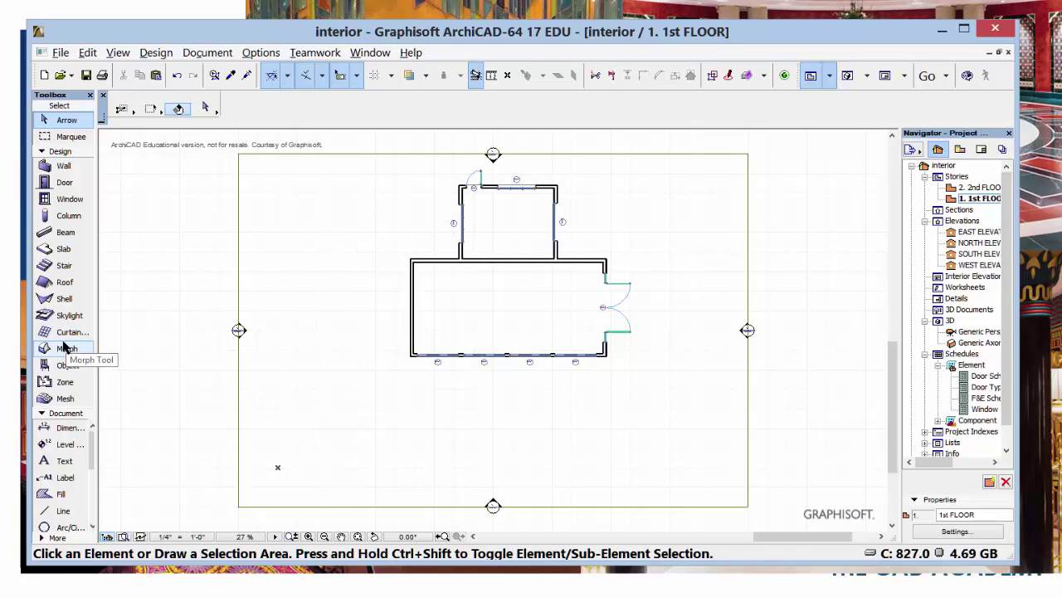
- Place a Cabinet Base Corner C with Sink 17 from the 12 30 00 Casework 17 library folder in the larger room's northwest inside corner
double_click(68, 365)
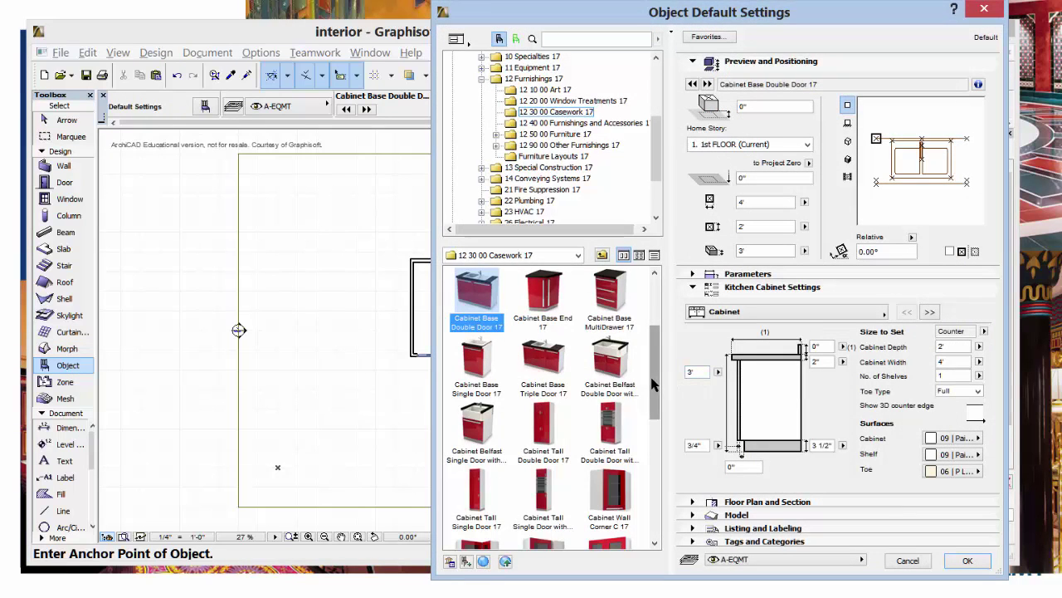
scroll(653, 374, up, 2)
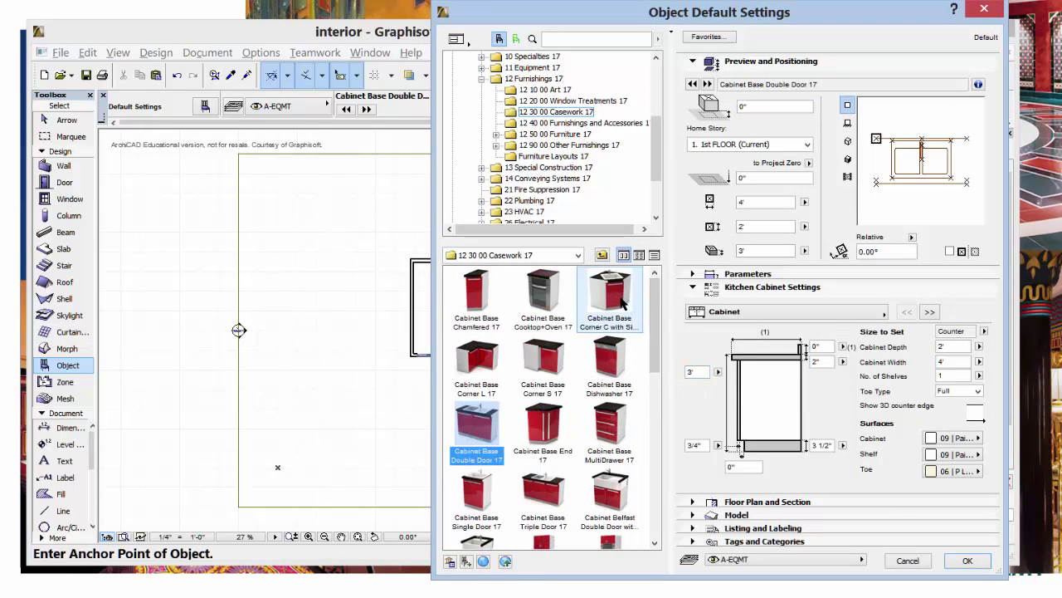
click(629, 308)
drag(814, 13, 718, 315)
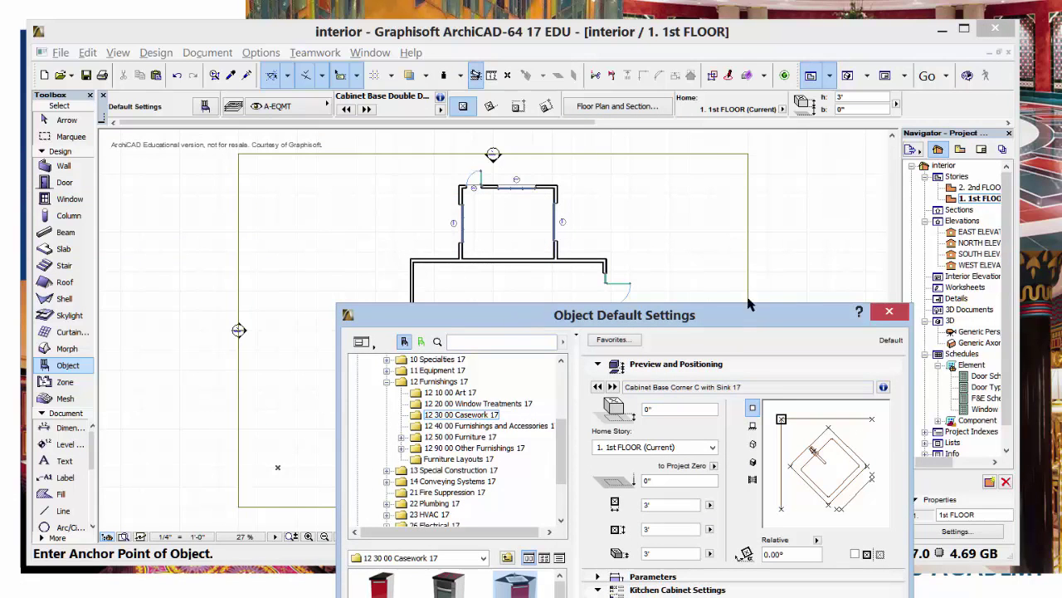
drag(749, 306, 755, 10)
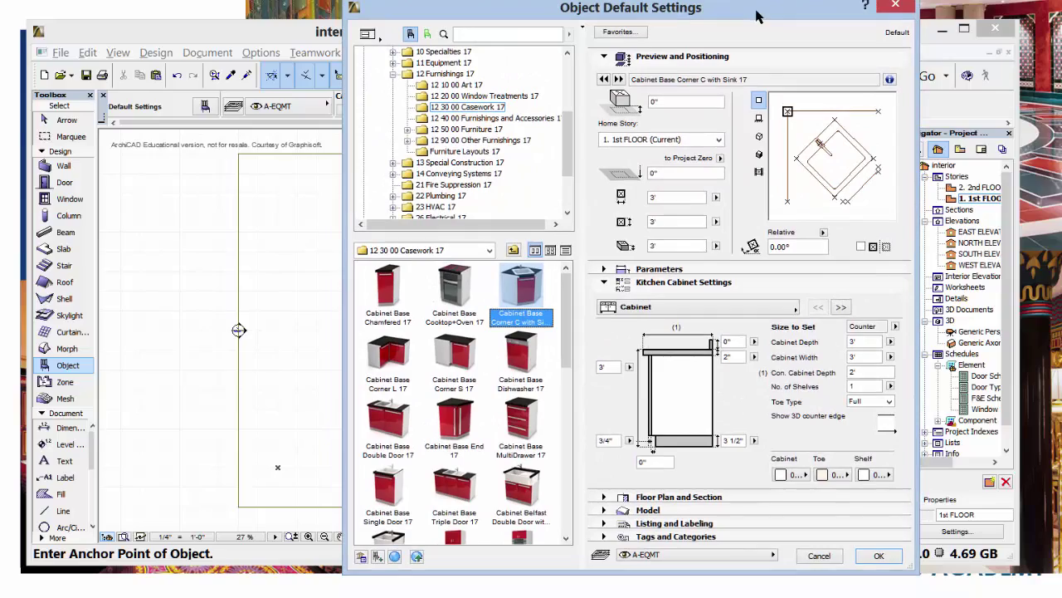
click(882, 556)
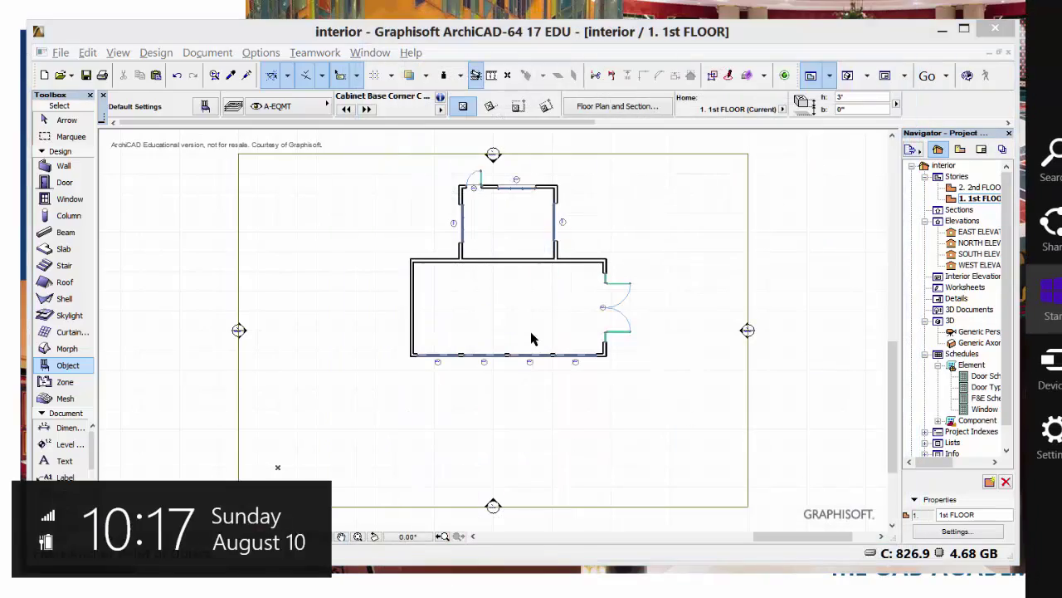
click(456, 277)
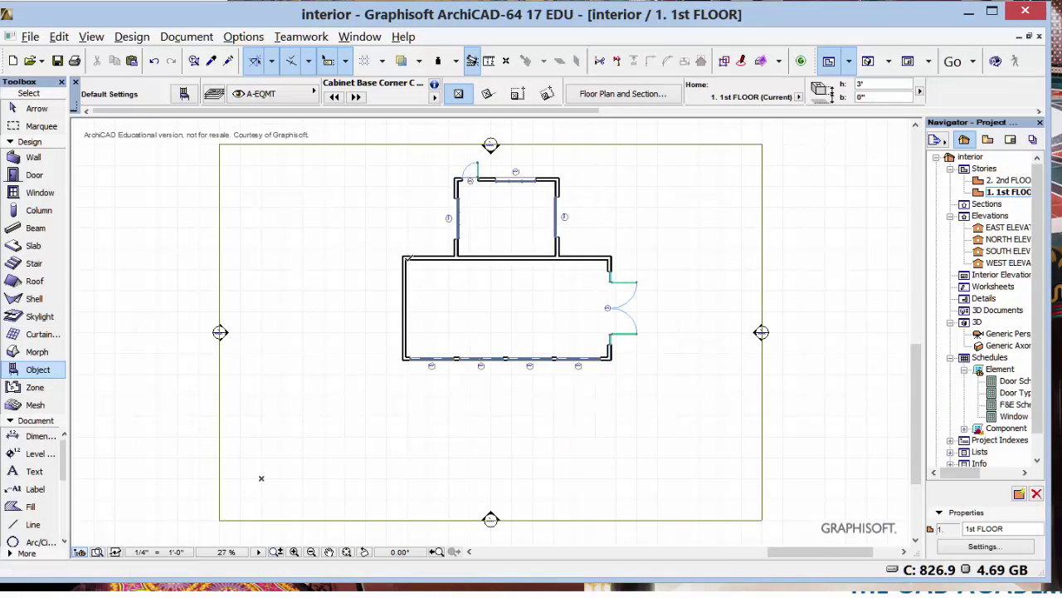
click(406, 259)
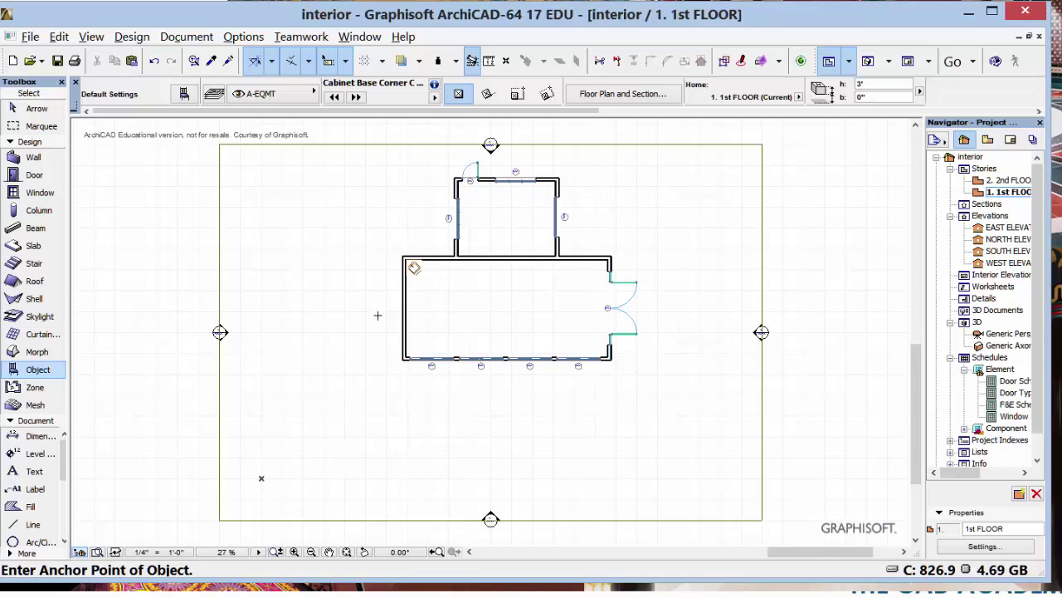
- Place a Cabinet Base Dishwasher 17 along the larger room's north wall, directly east of the corner sink cabinet, and undo the stray extra copy
click(293, 553)
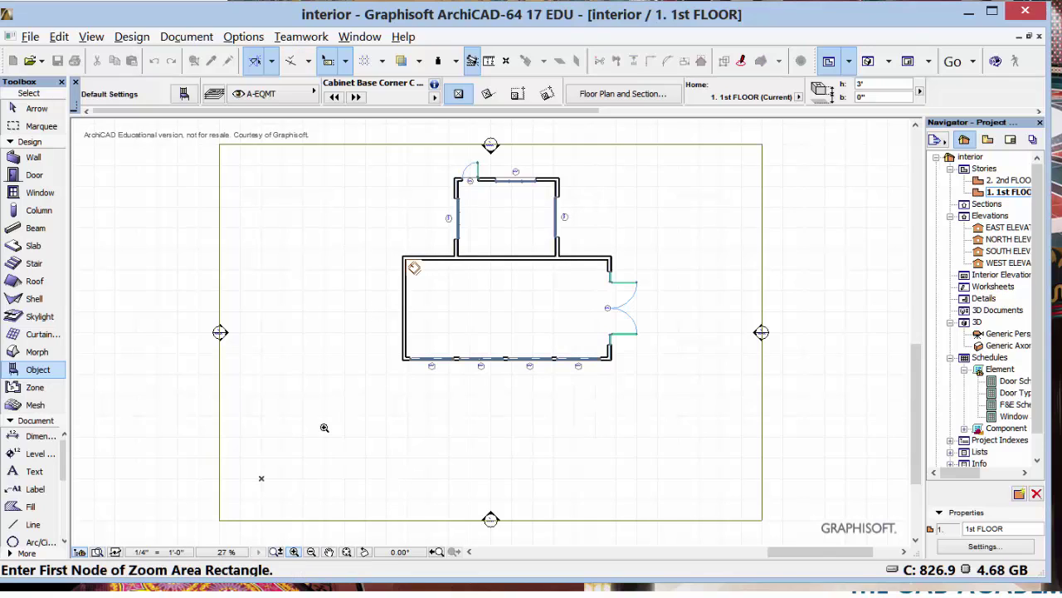
click(386, 329)
click(500, 238)
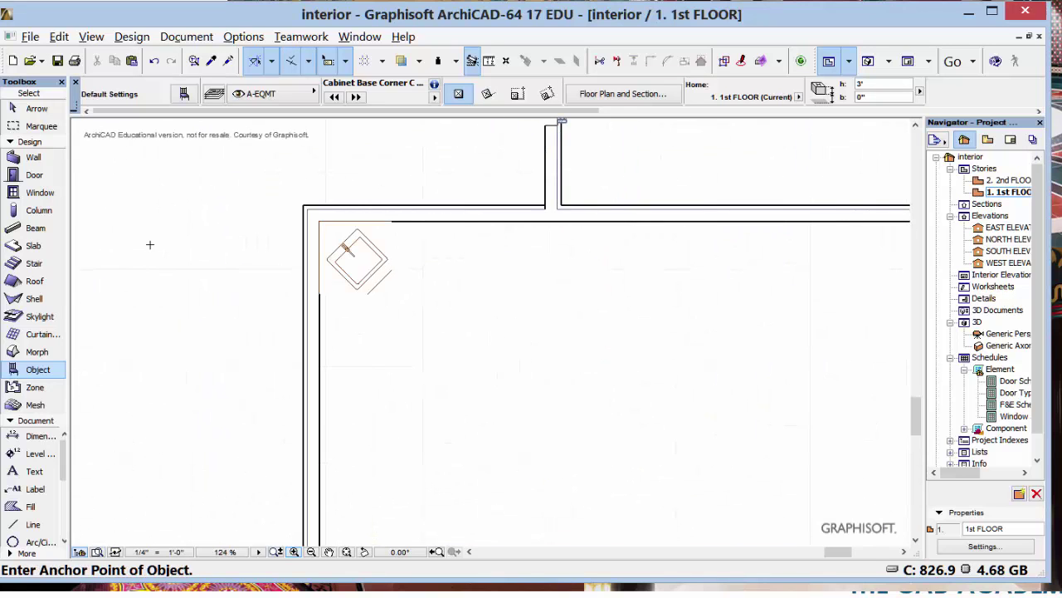
double_click(39, 370)
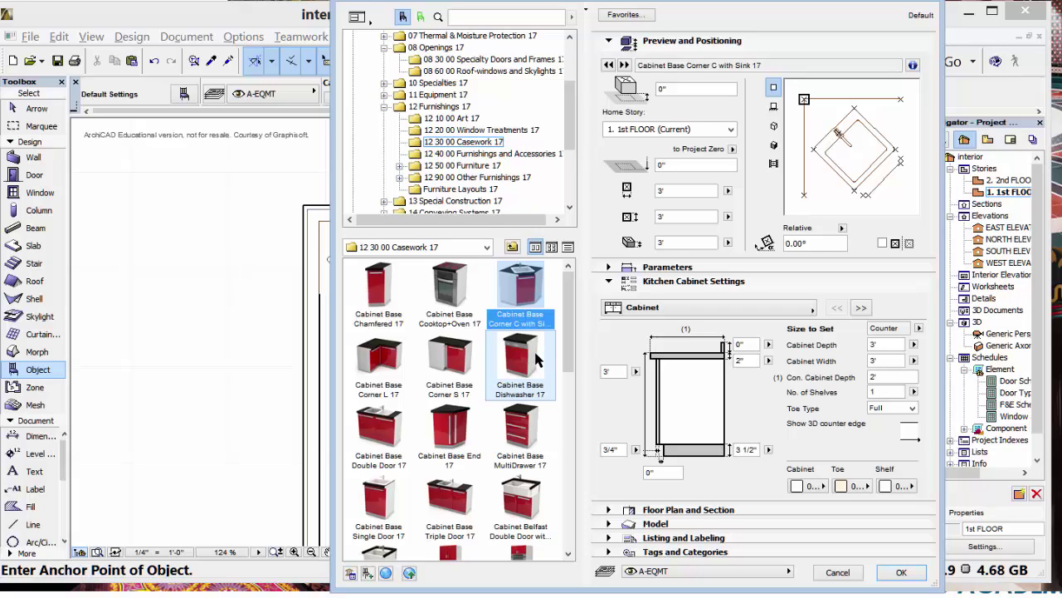
click(538, 359)
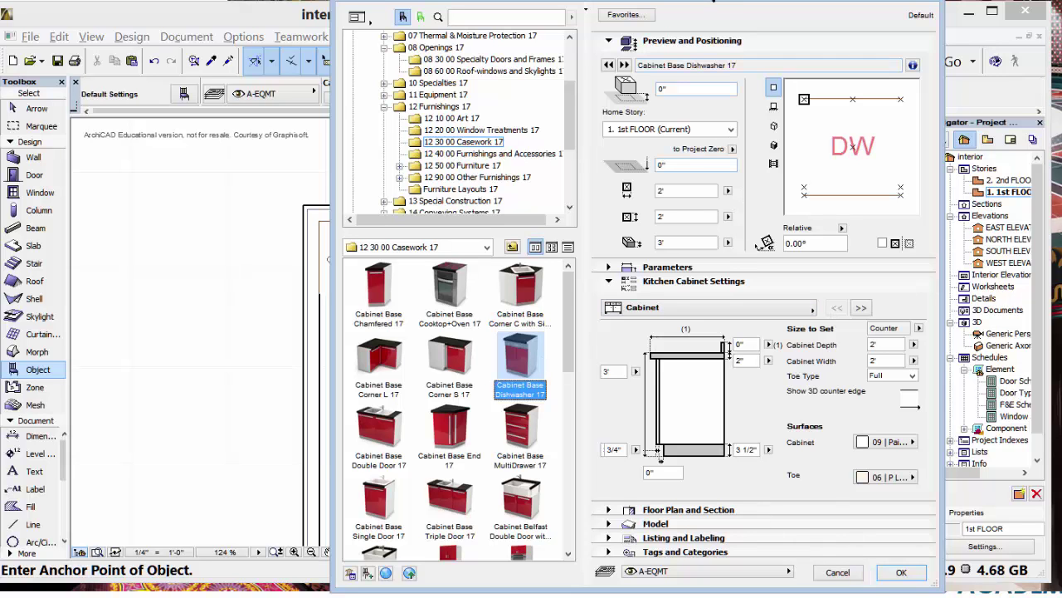
drag(722, 4, 929, 14)
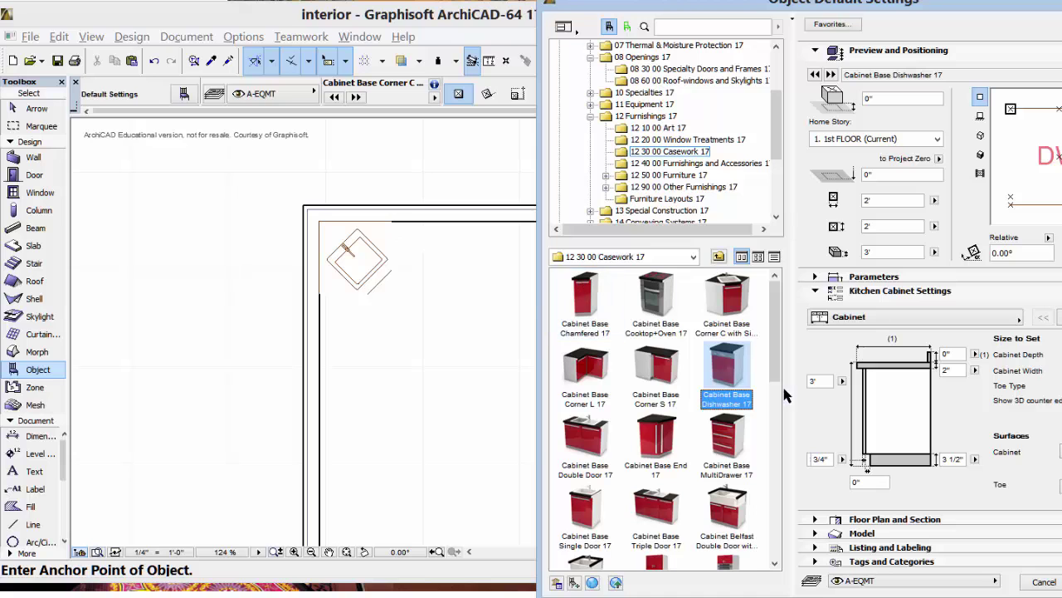
key(Return)
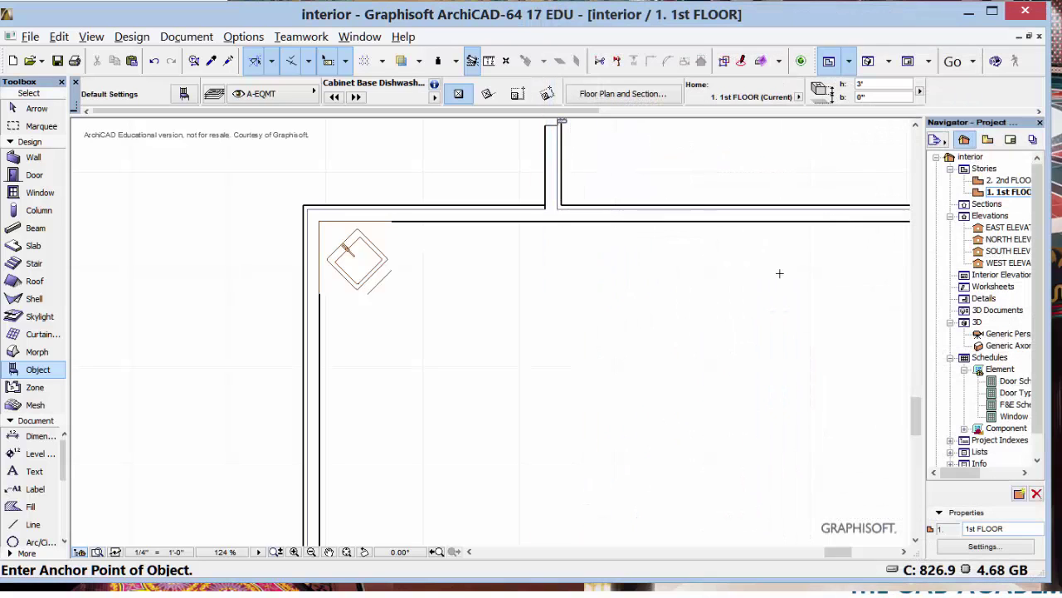
click(395, 219)
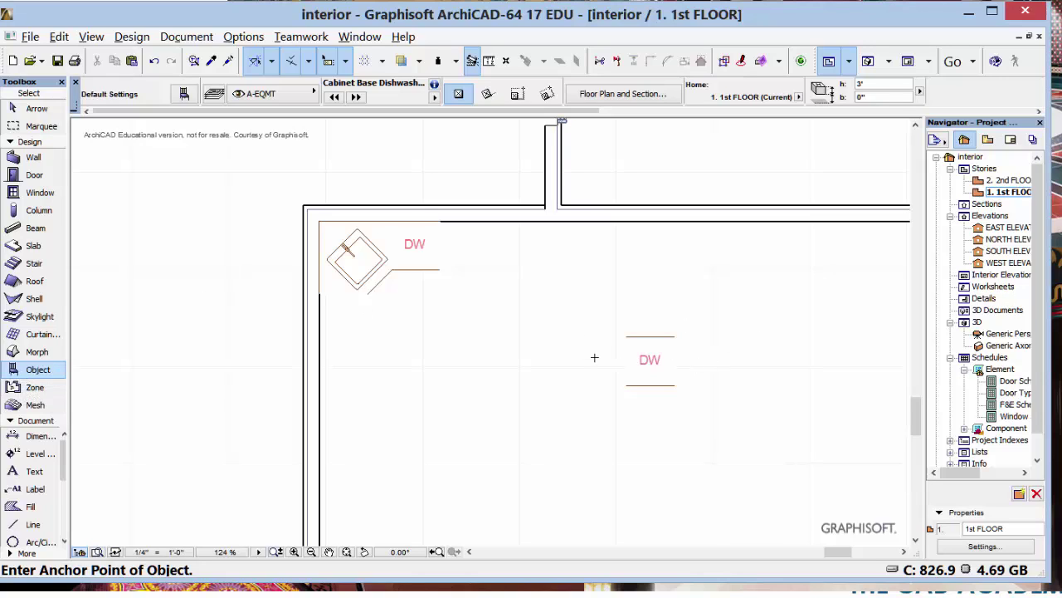
key(Escape)
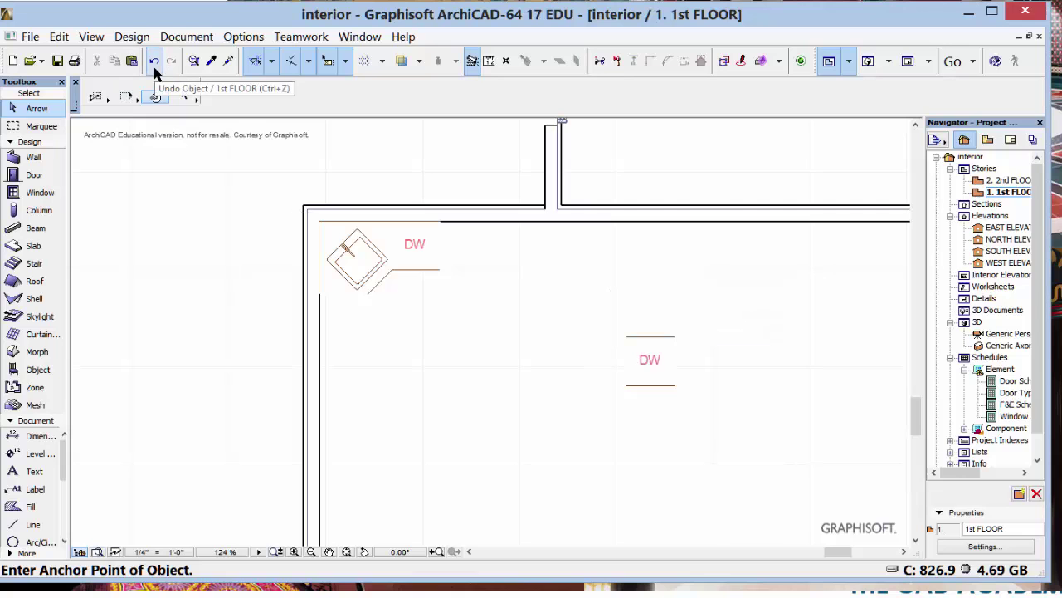
click(154, 72)
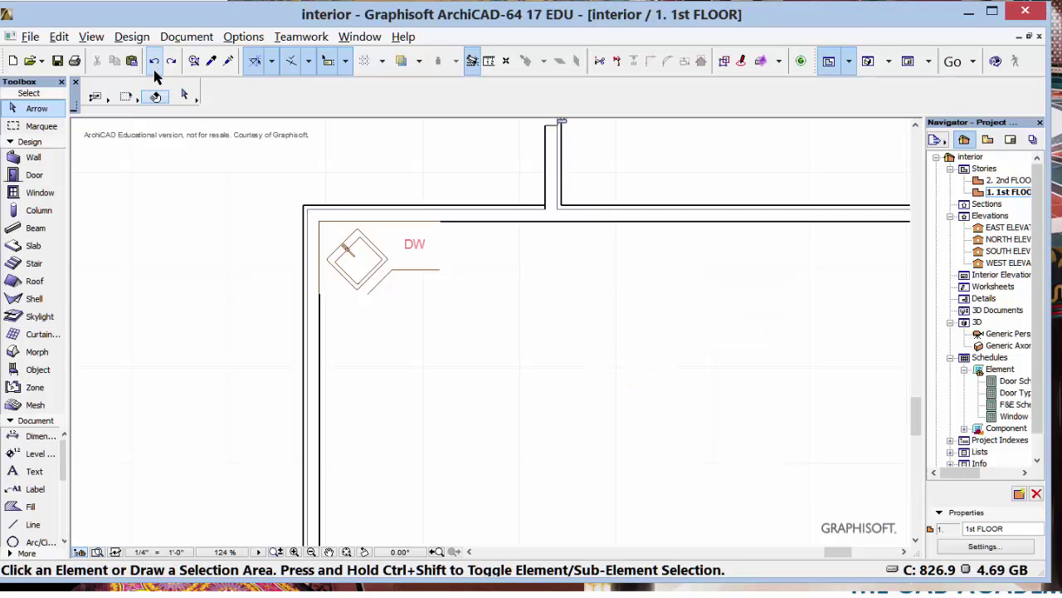
- Place a Cabinet Base Cooktop+Oven 17 rotated 90° along the larger room's west wall, directly south of the corner sink cabinet
double_click(50, 370)
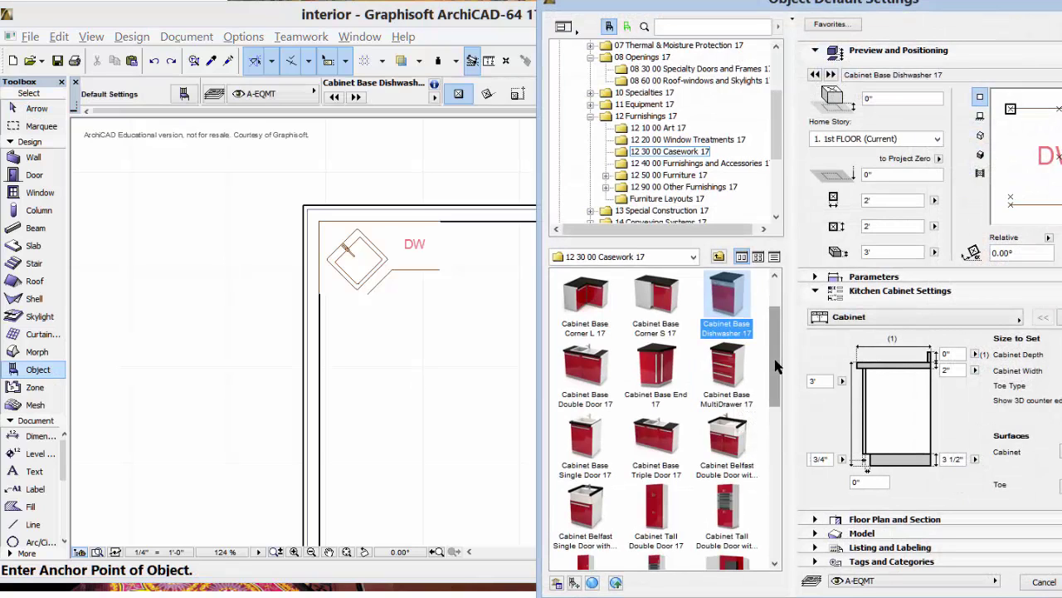
drag(776, 363, 777, 335)
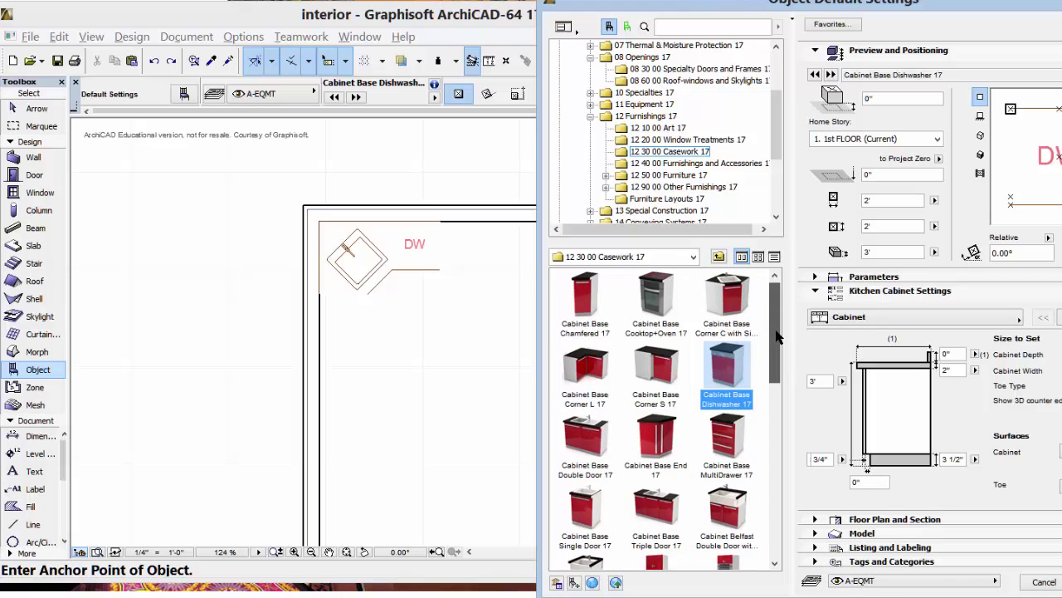
click(650, 310)
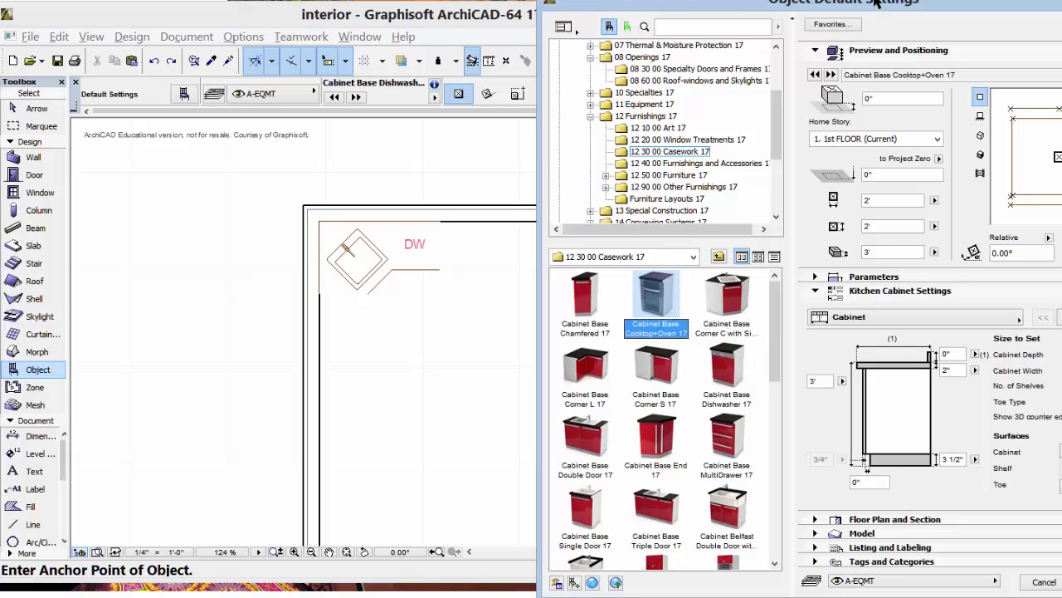
drag(868, 4, 753, 0)
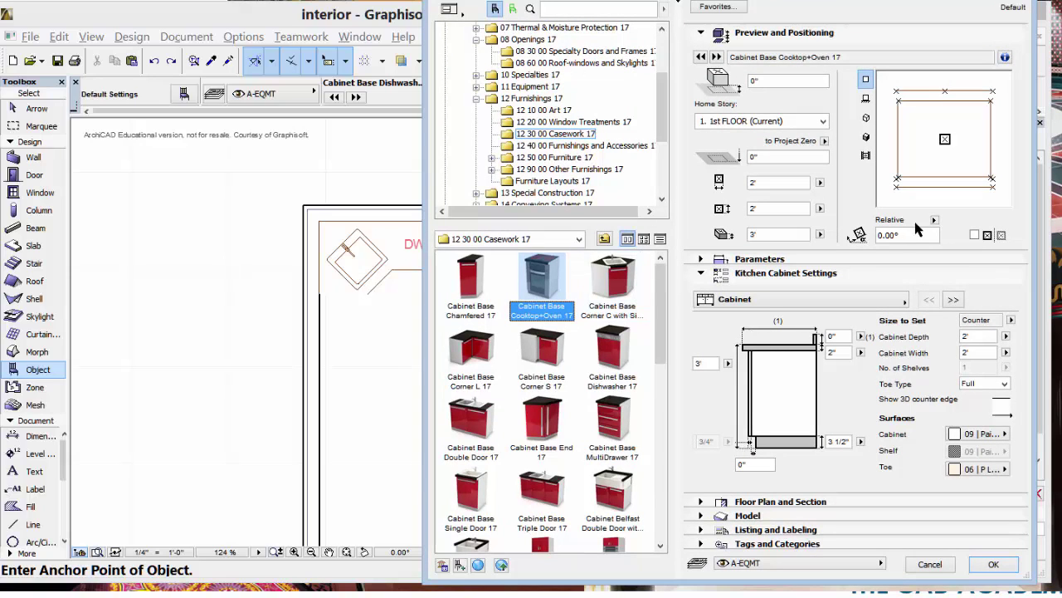
click(960, 202)
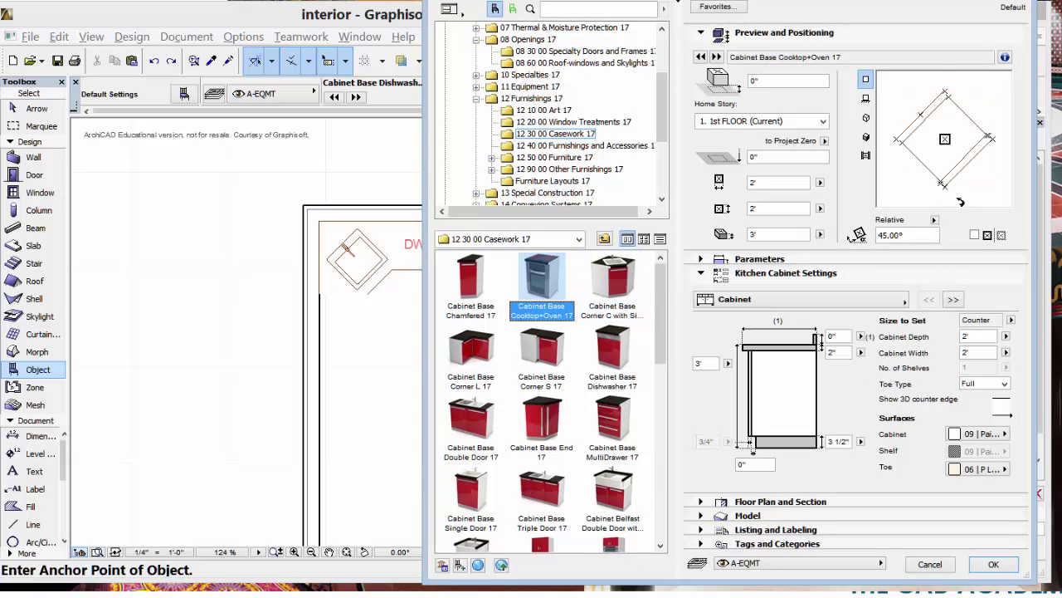
click(898, 89)
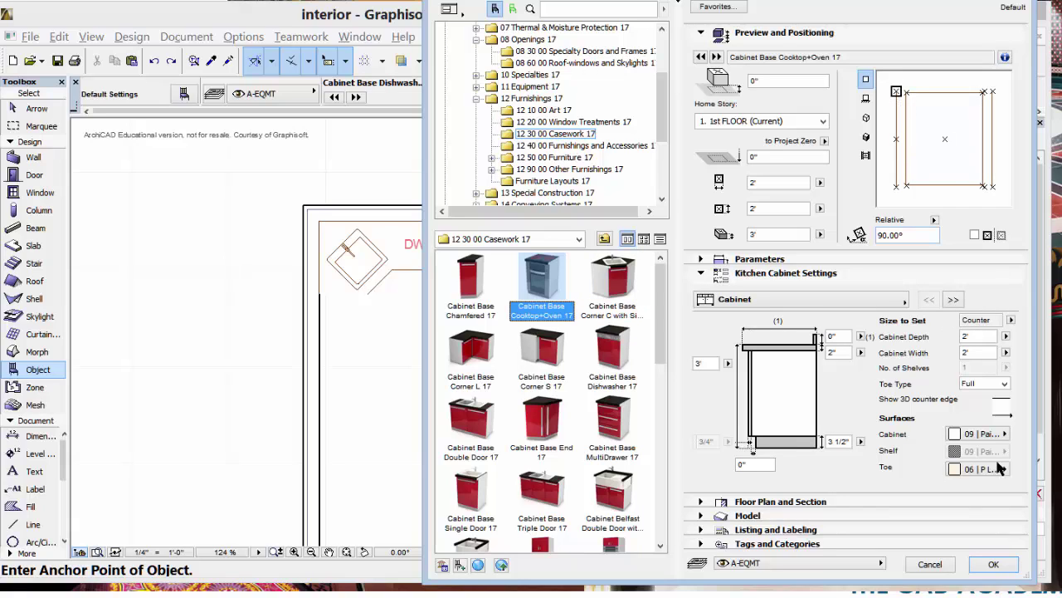
click(999, 564)
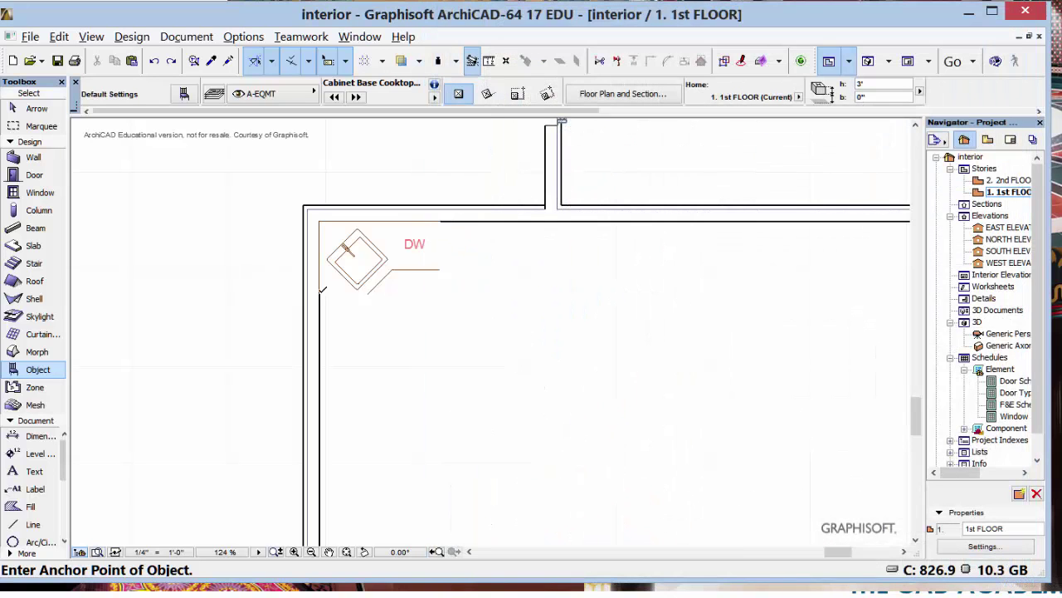
click(323, 292)
- Examine the three kitchen base cabinets up close in the Generic Perspective 3D view and return to the 1st floor plan
click(1001, 335)
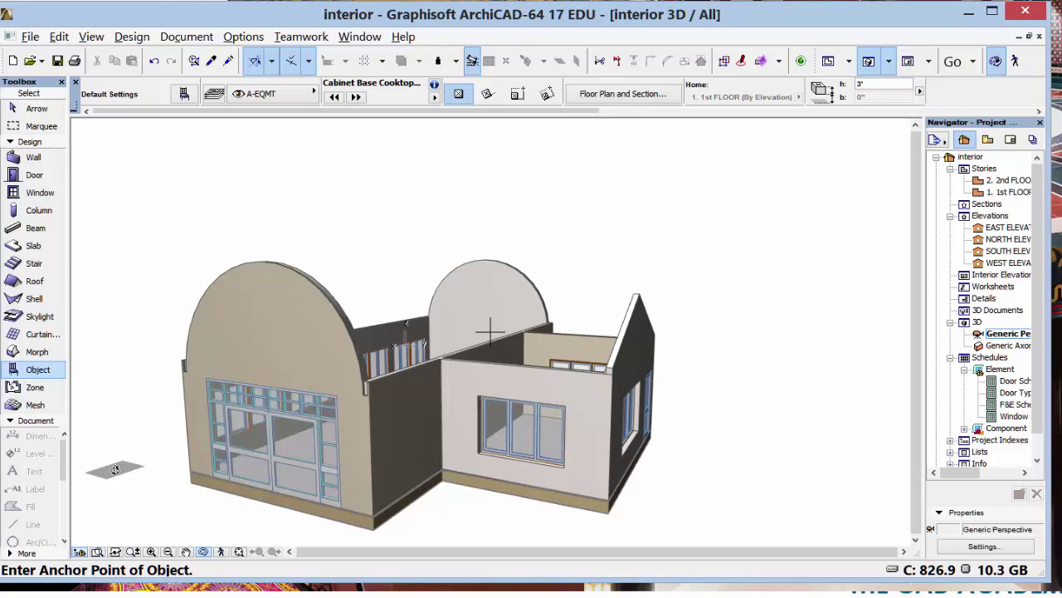
drag(116, 470, 432, 540)
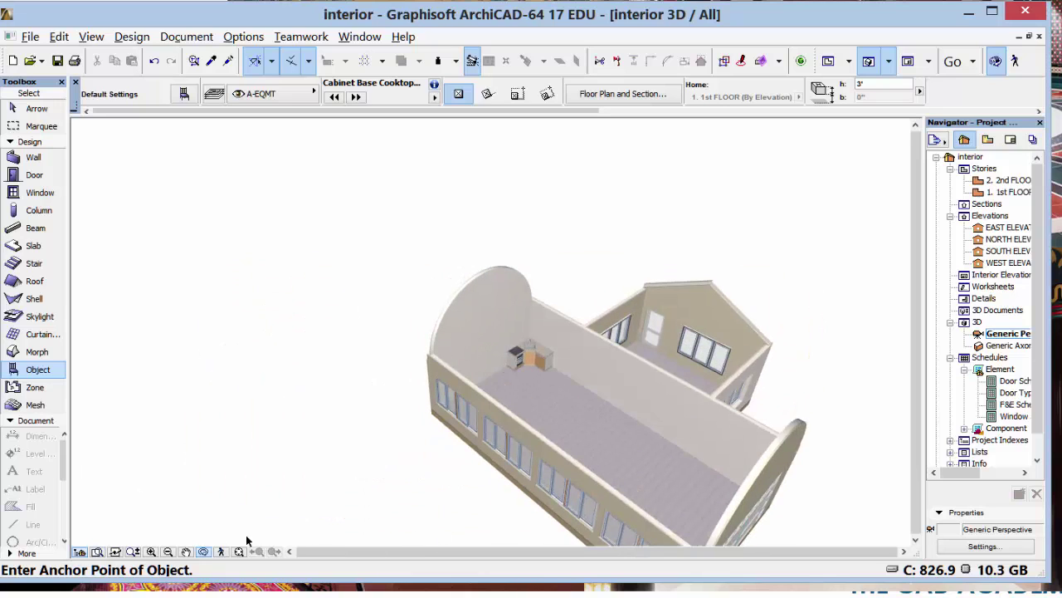
click(151, 551)
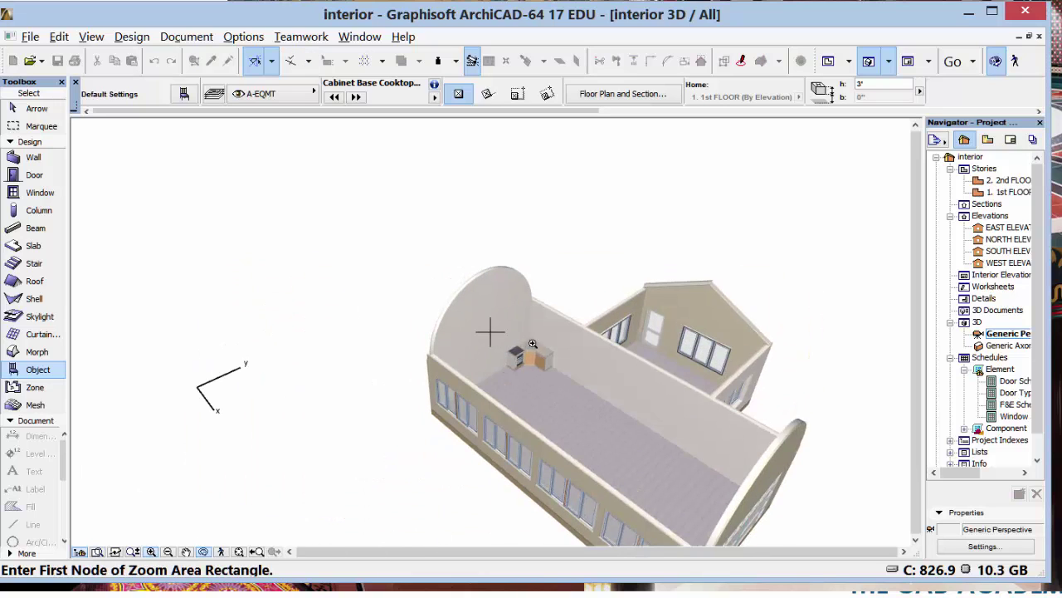
click(490, 387)
click(577, 327)
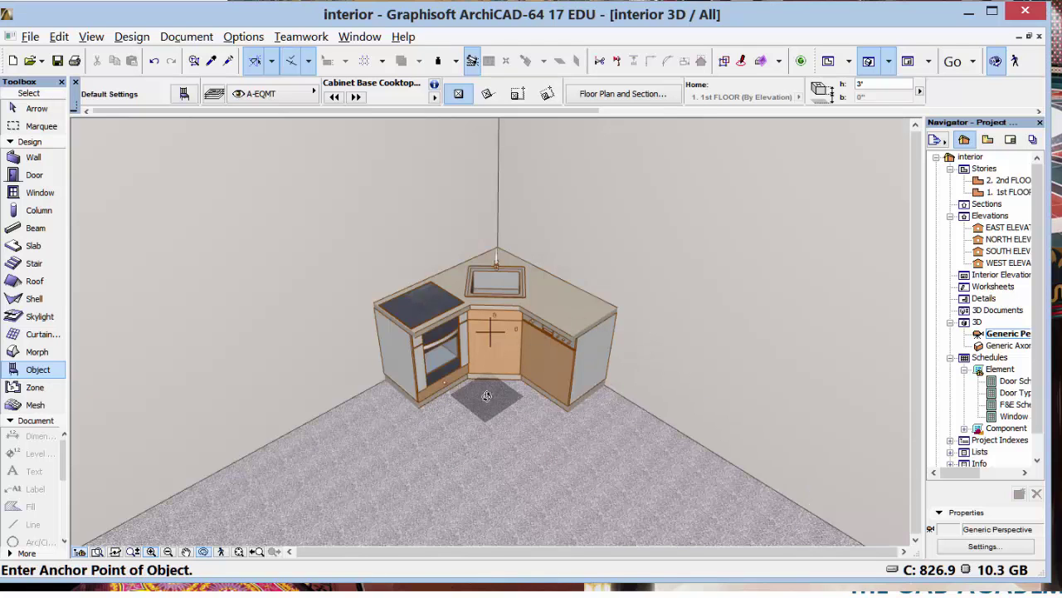
right_click(488, 396)
click(341, 461)
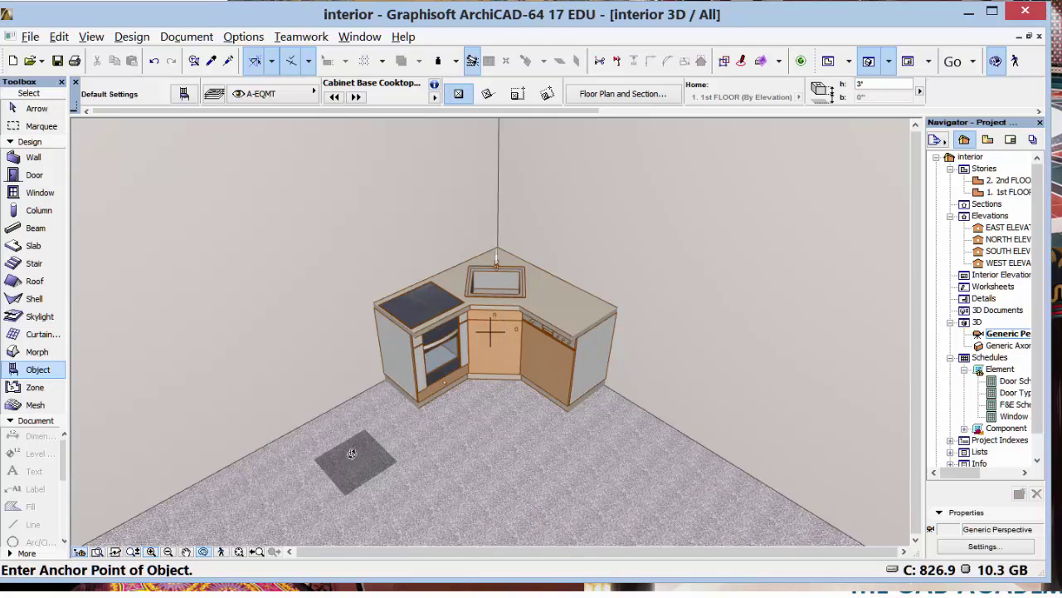
drag(354, 453, 397, 427)
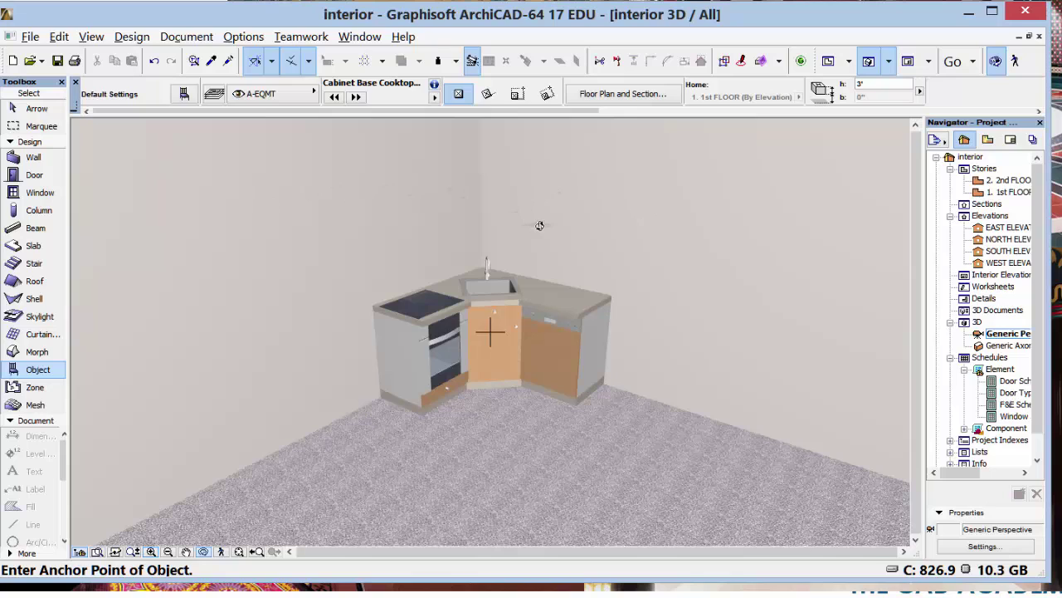
double_click(1011, 192)
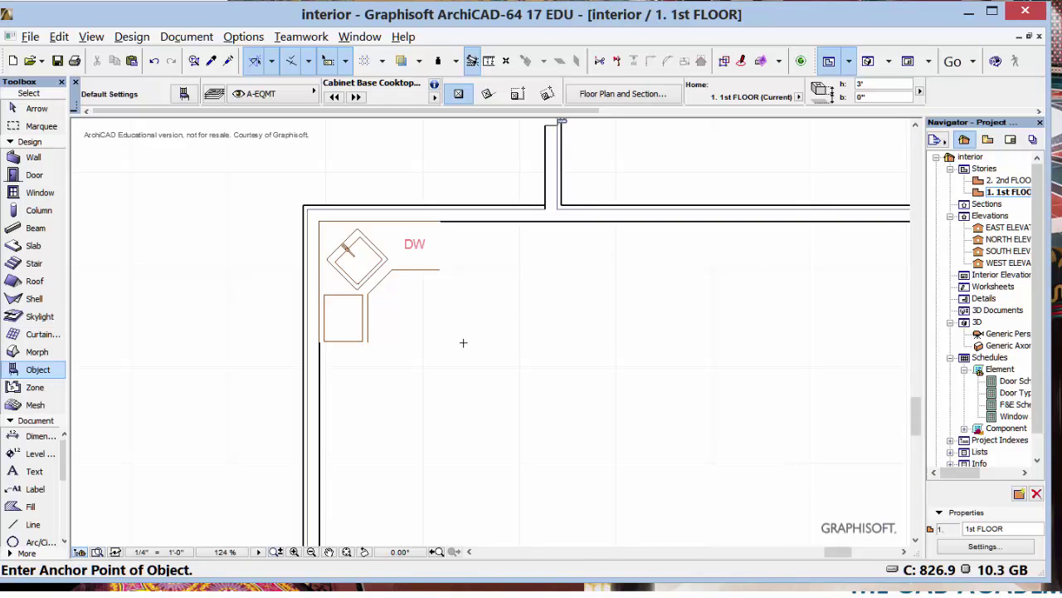
- Place a second Cabinet Base Cooktop+Oven 17 with the same settings in the open floor southeast of the corner cabinets
right_click(44, 373)
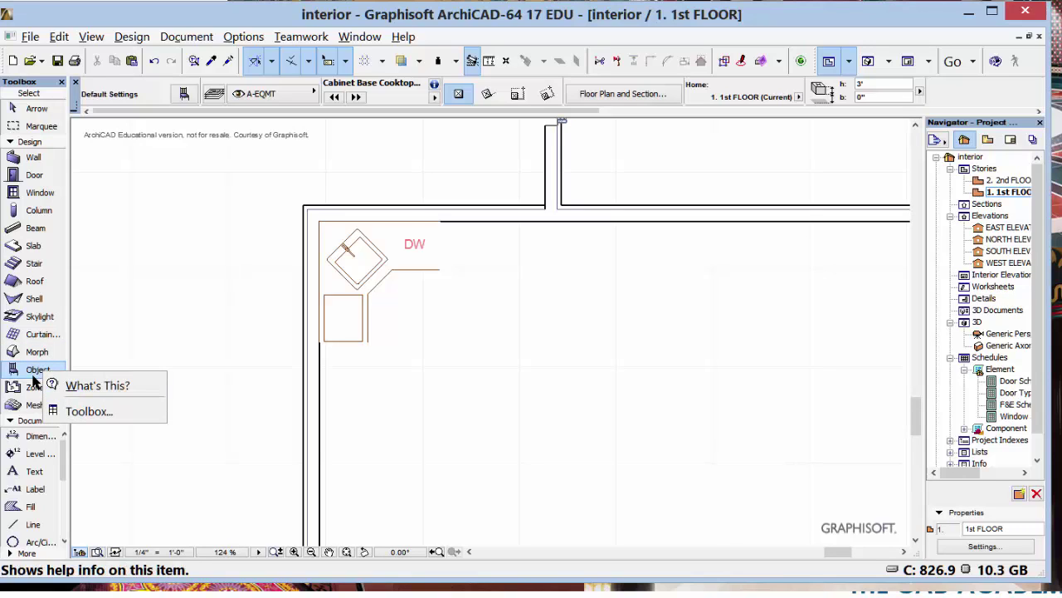
double_click(30, 373)
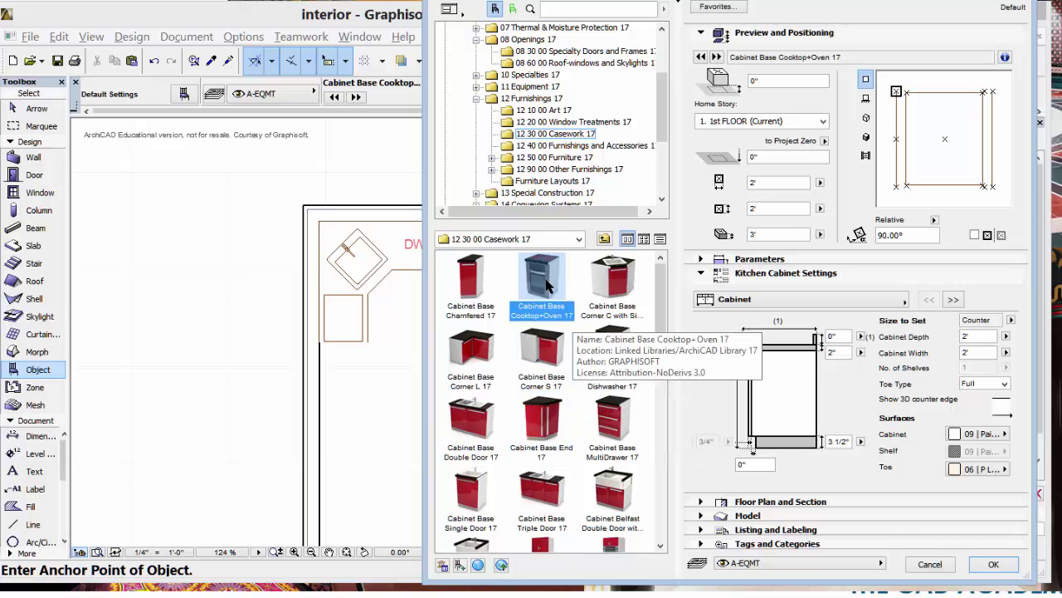
click(988, 564)
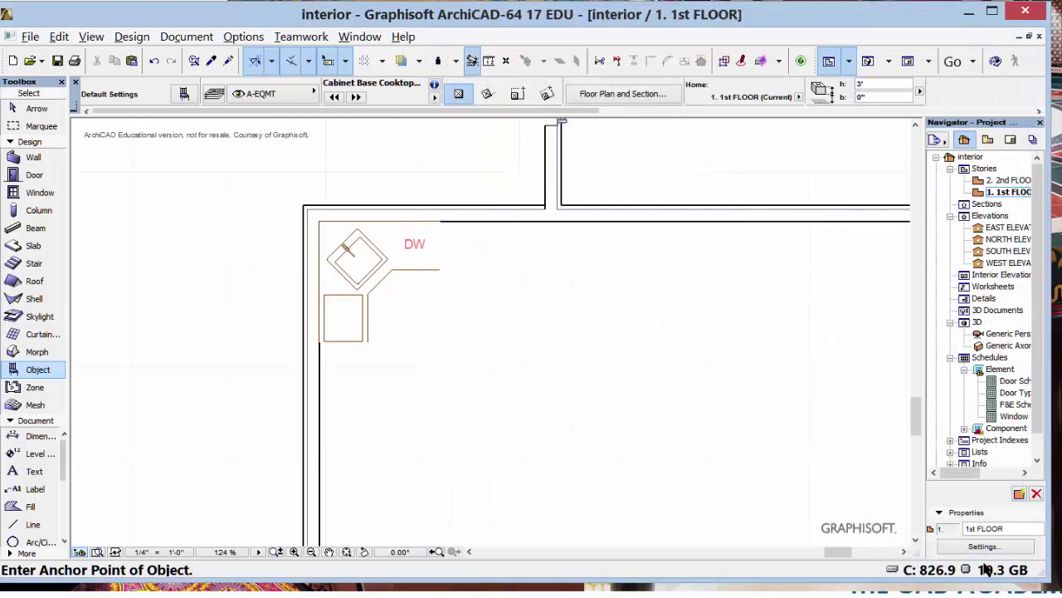
click(463, 342)
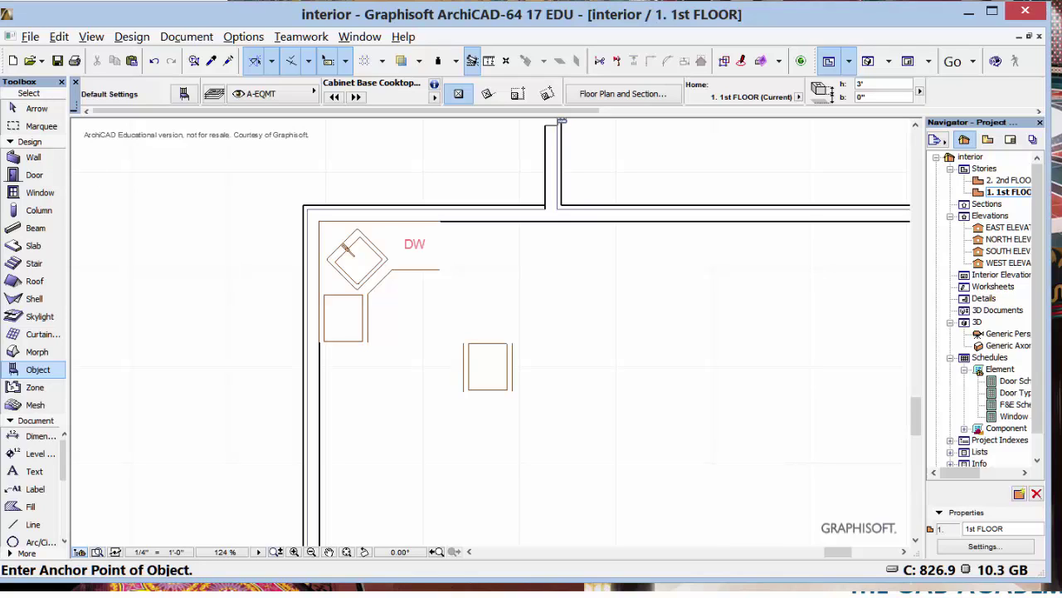
- Rotate the freestanding cooktop cabinet 45° counterclockwise about its centre
click(46, 118)
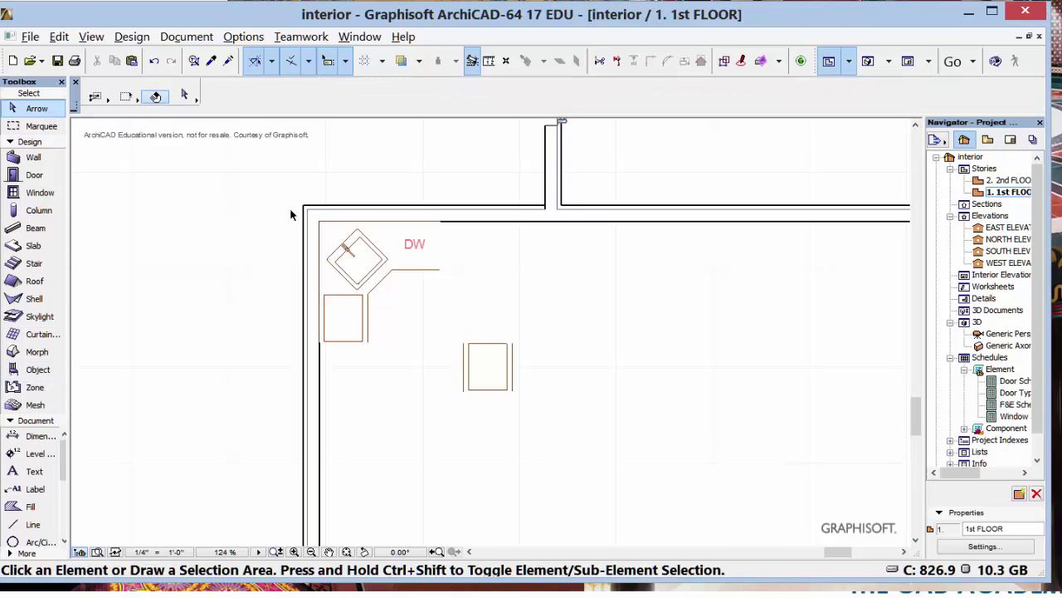
click(492, 357)
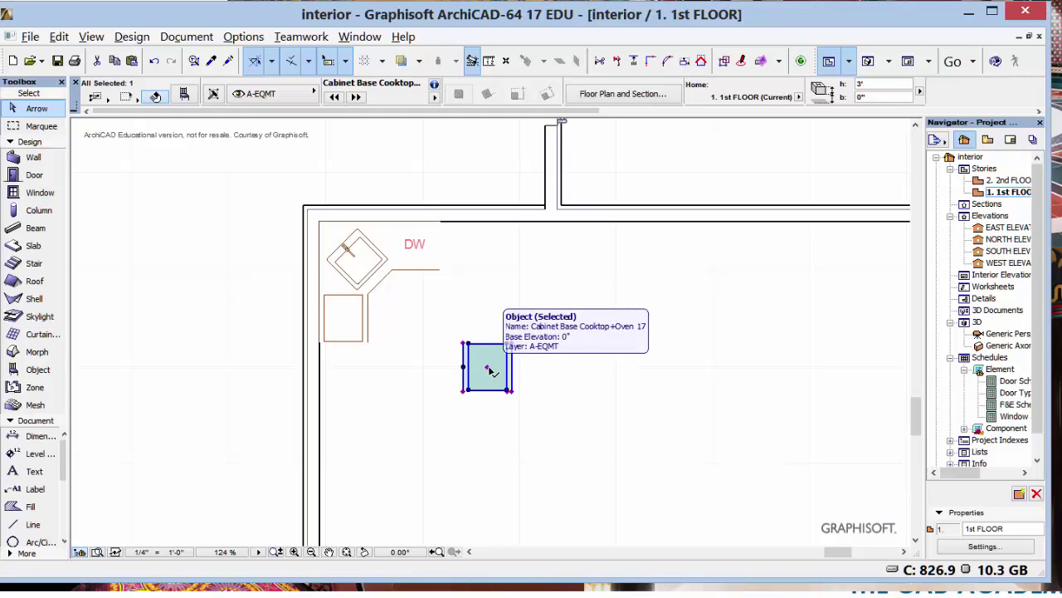
click(487, 367)
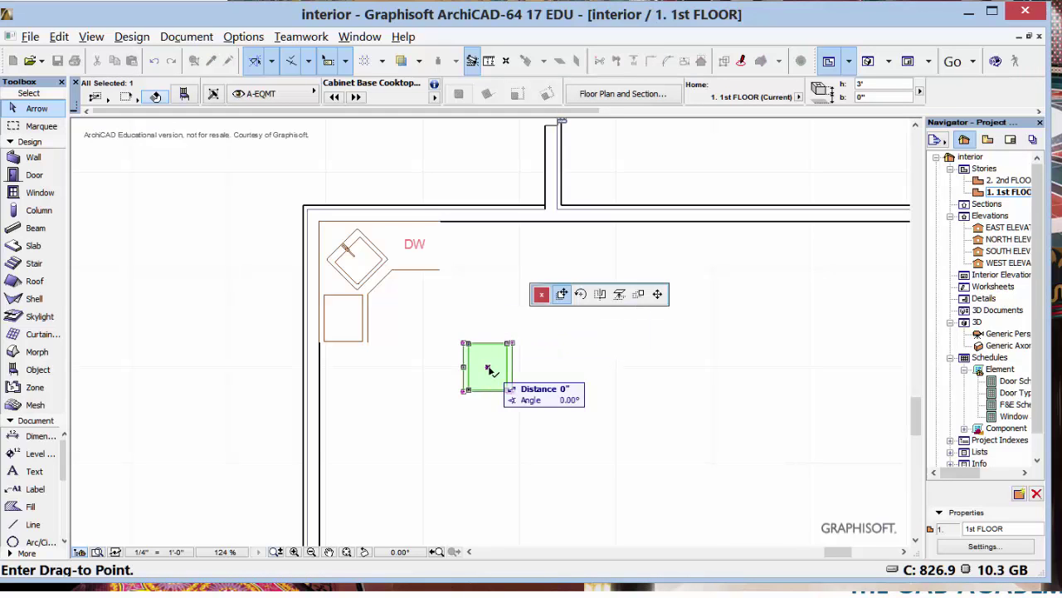
click(582, 298)
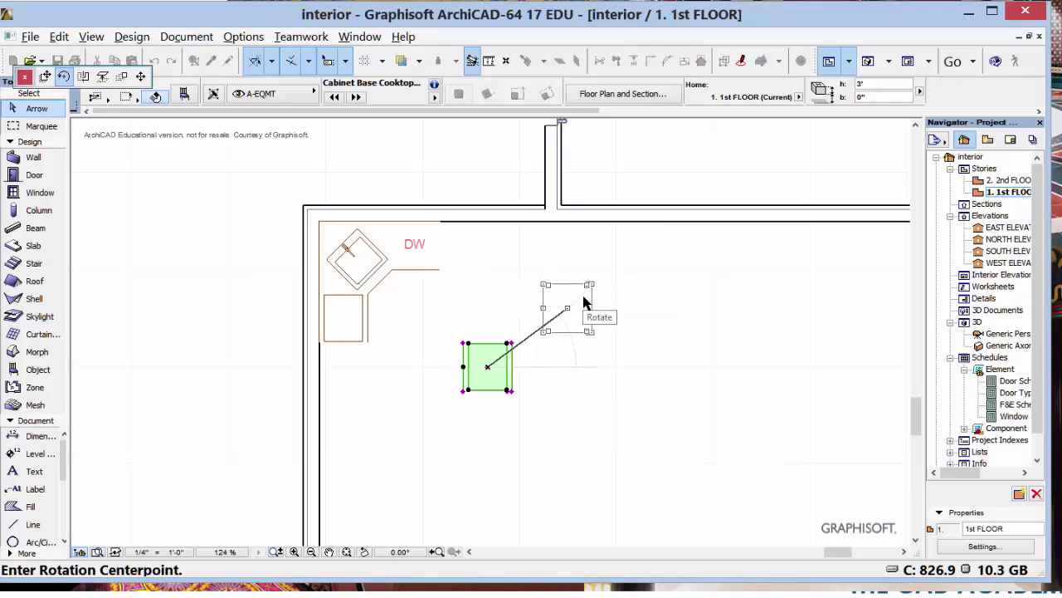
click(488, 367)
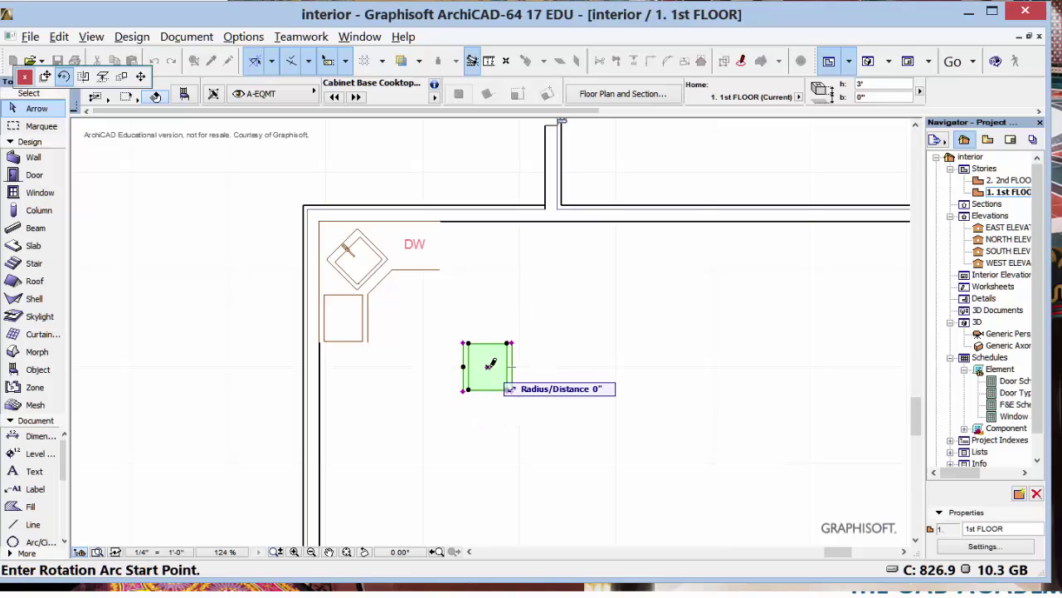
click(539, 362)
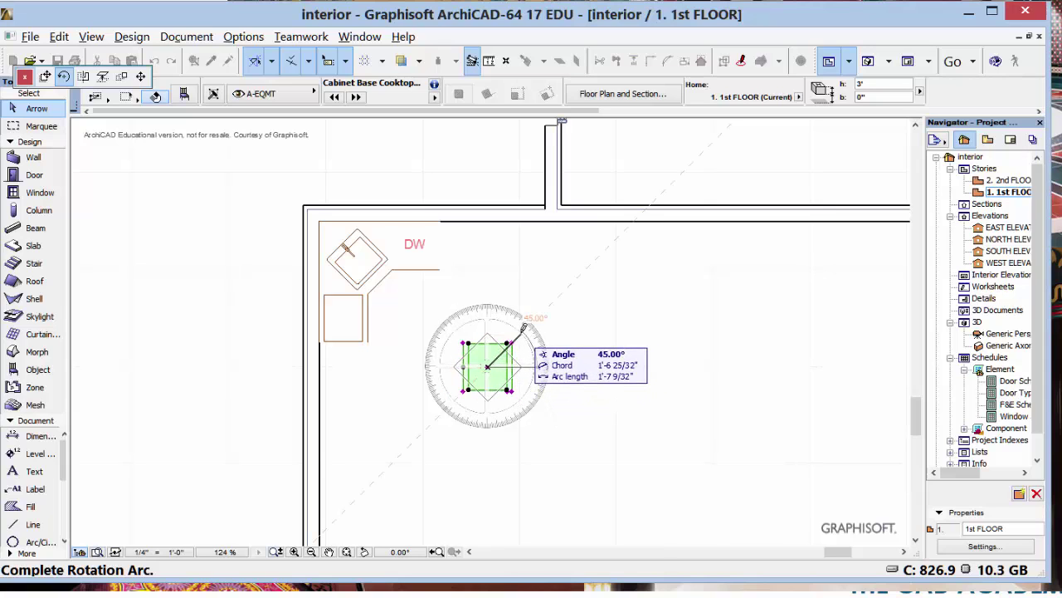
click(524, 329)
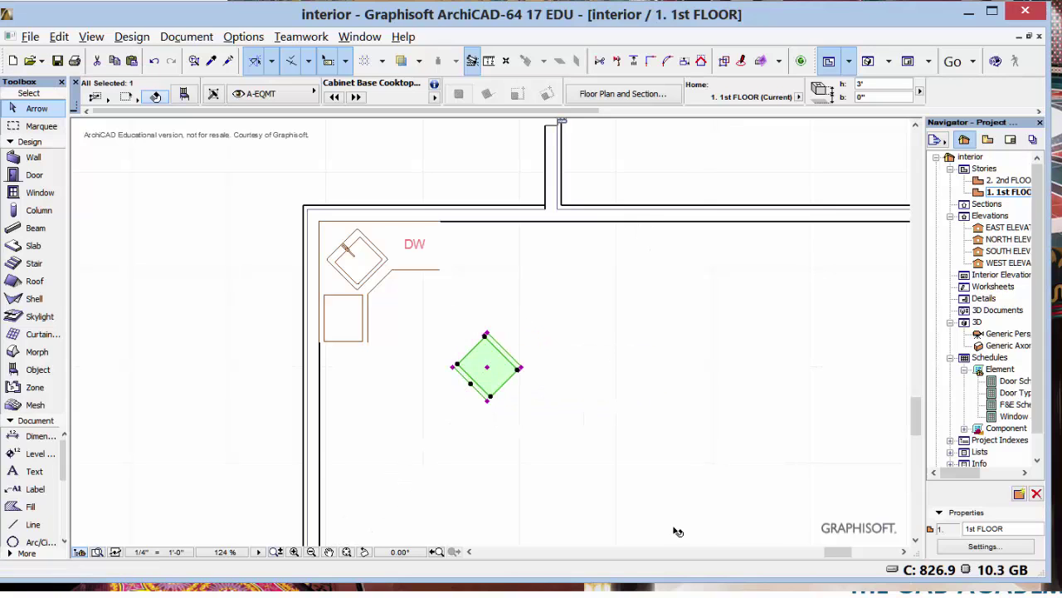
- Move the rotated cooktop cabinet by its east corner to a spot farther southwest in the room and deselect it
click(525, 370)
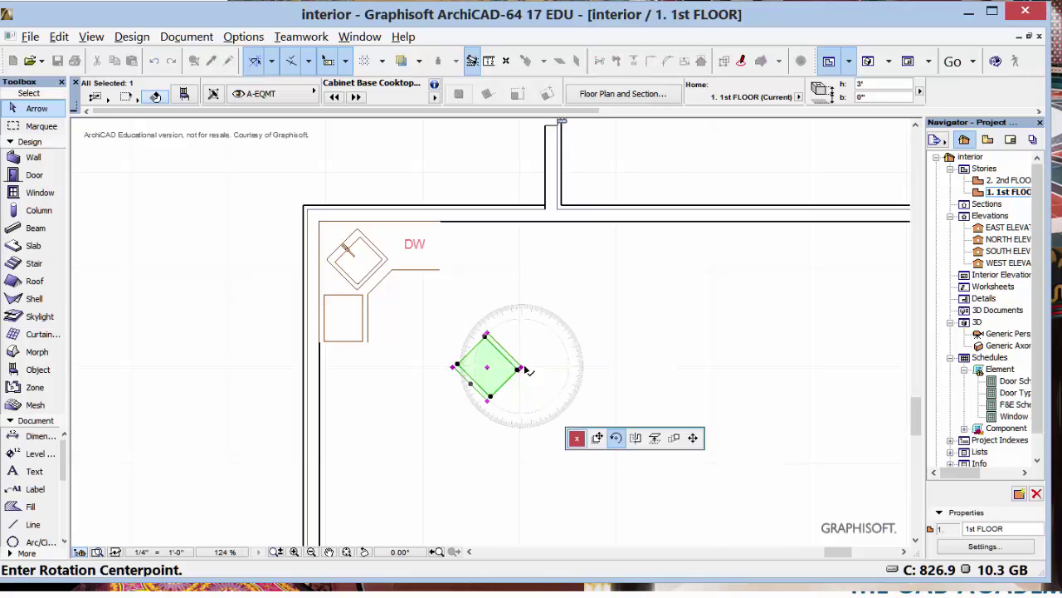
click(598, 438)
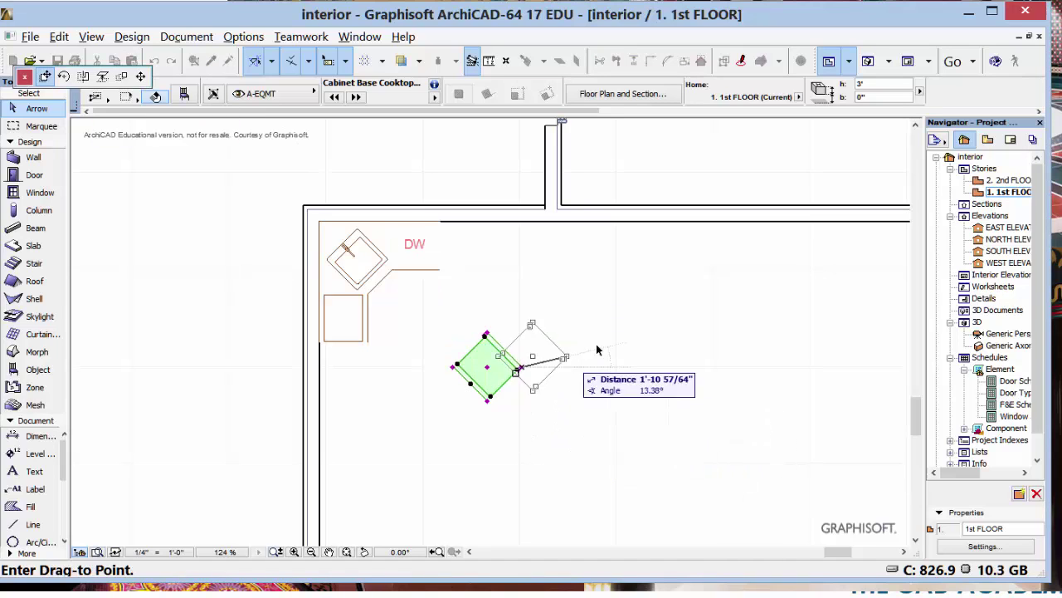
click(453, 434)
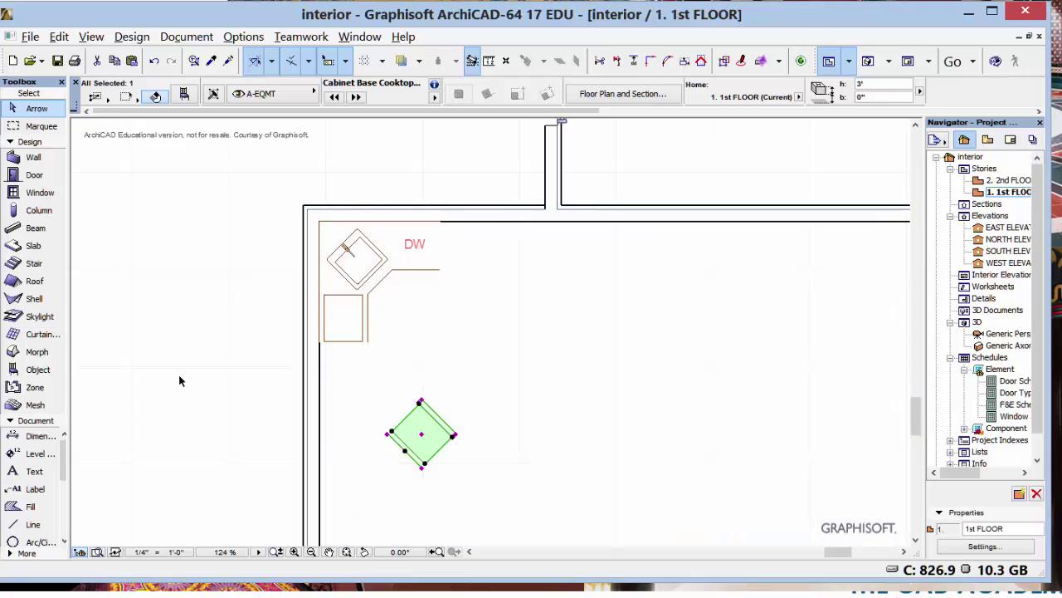
click(191, 378)
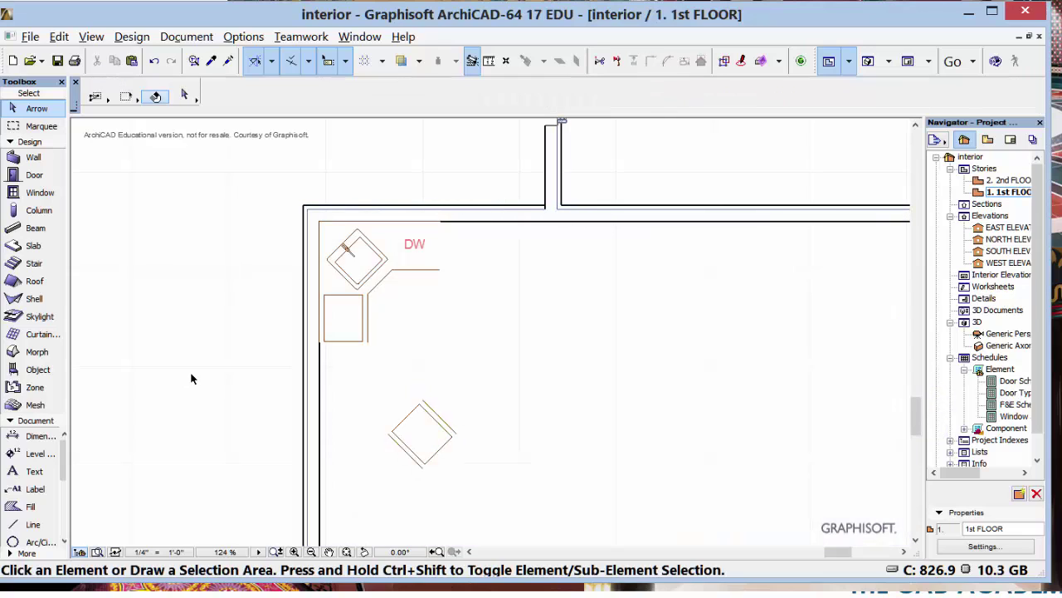
- Undo the move, the rotation and the placement of the freestanding cooktop cabinet
click(153, 63)
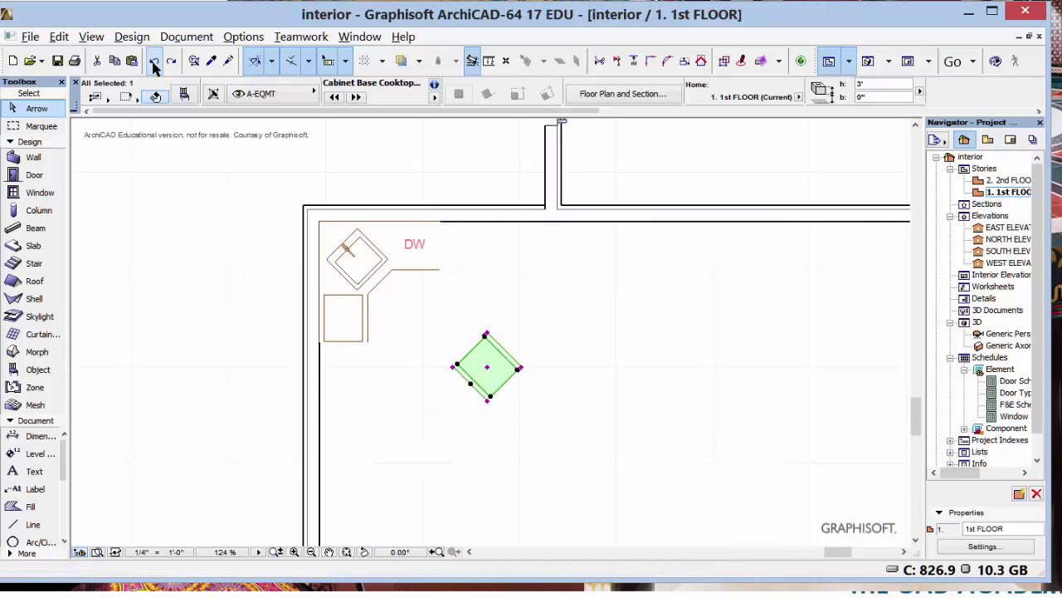
click(154, 63)
click(153, 63)
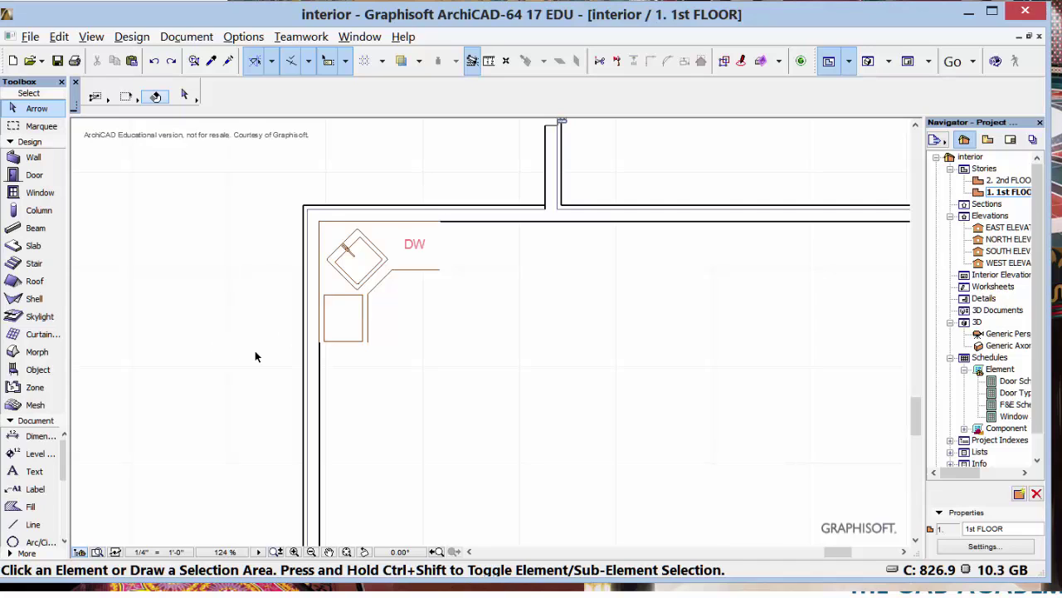
- Set Edge Visibility in 2D to Both for the dishwasher, corner sink and cooktop base cabinets together
scroll(357, 327, left, 4)
scroll(356, 327, right, 3)
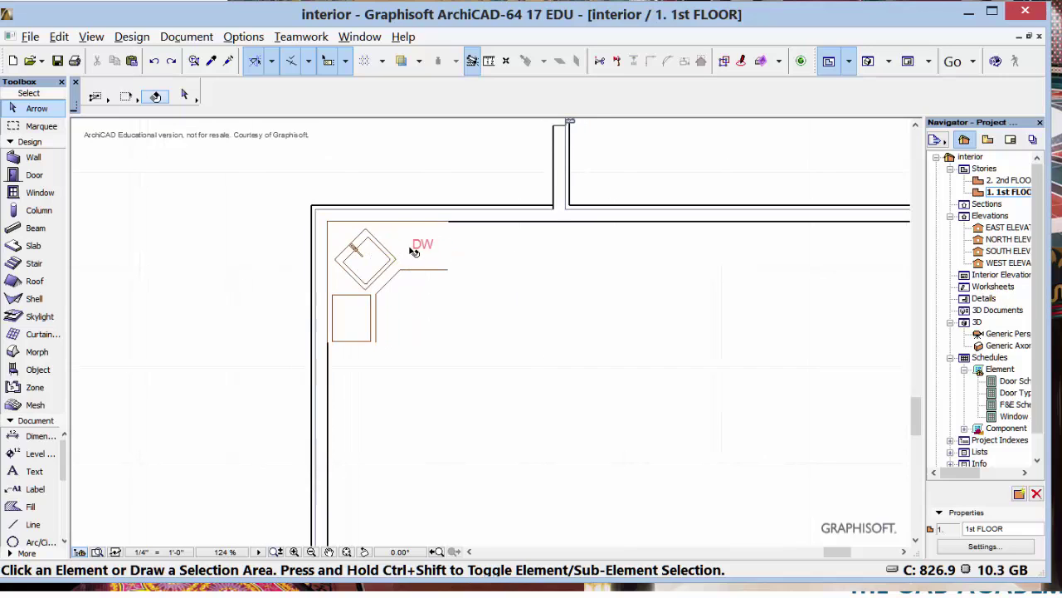
click(414, 251)
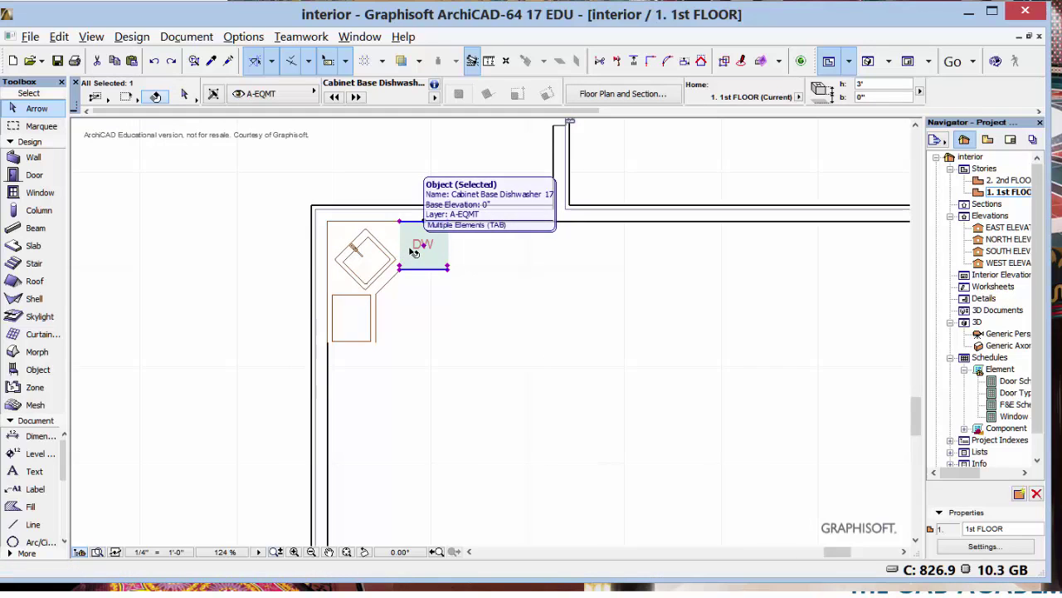
shift+click(367, 243)
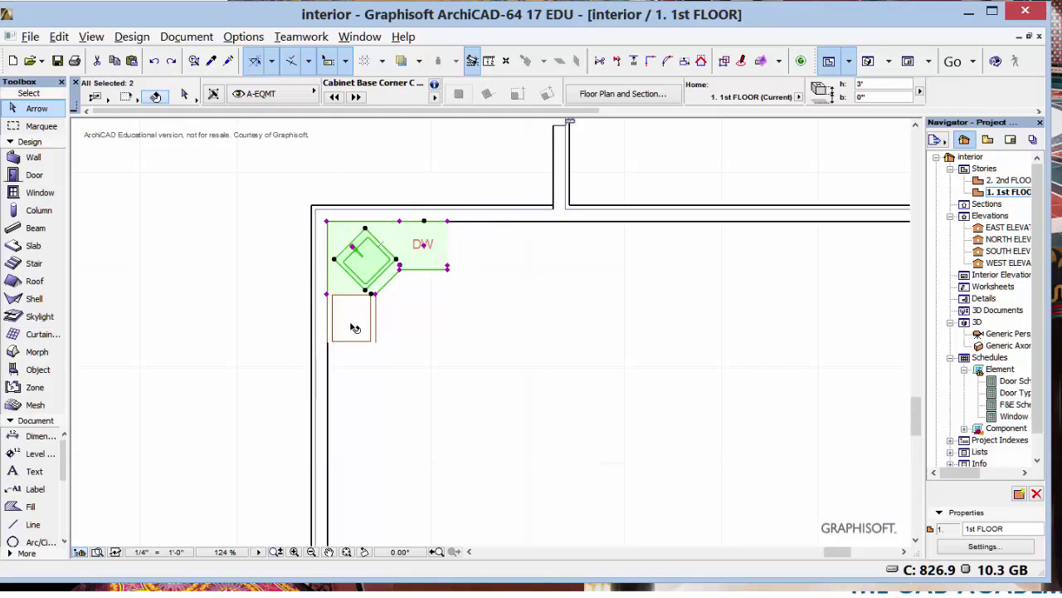
shift+click(353, 327)
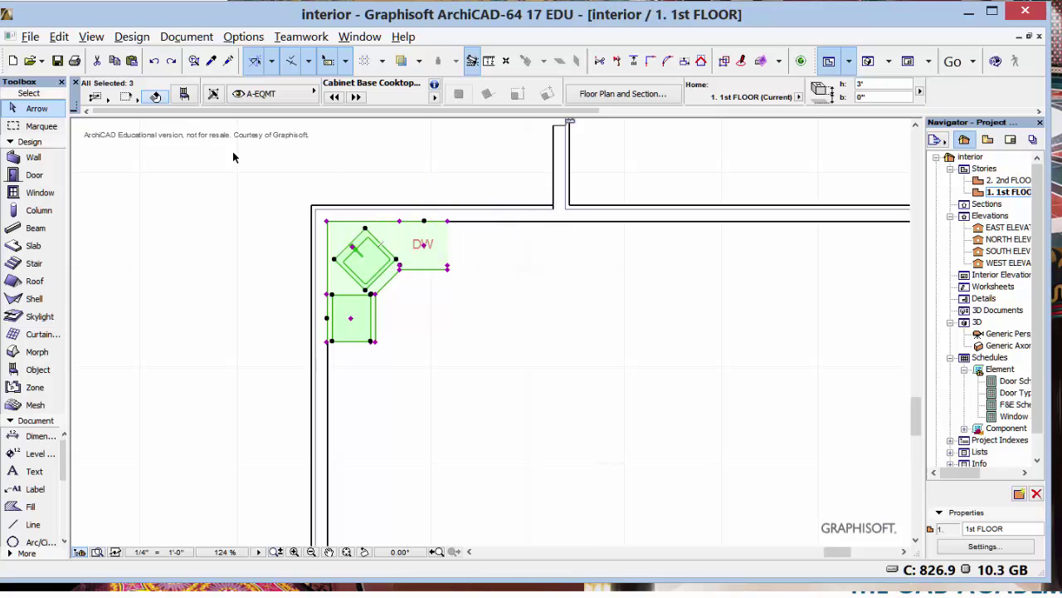
click(184, 96)
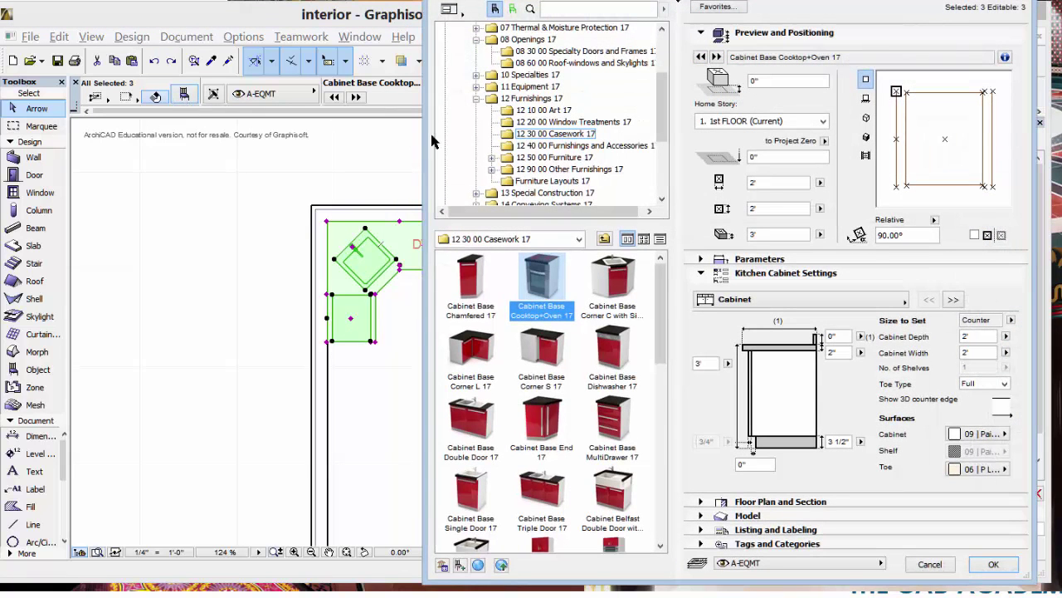
click(700, 259)
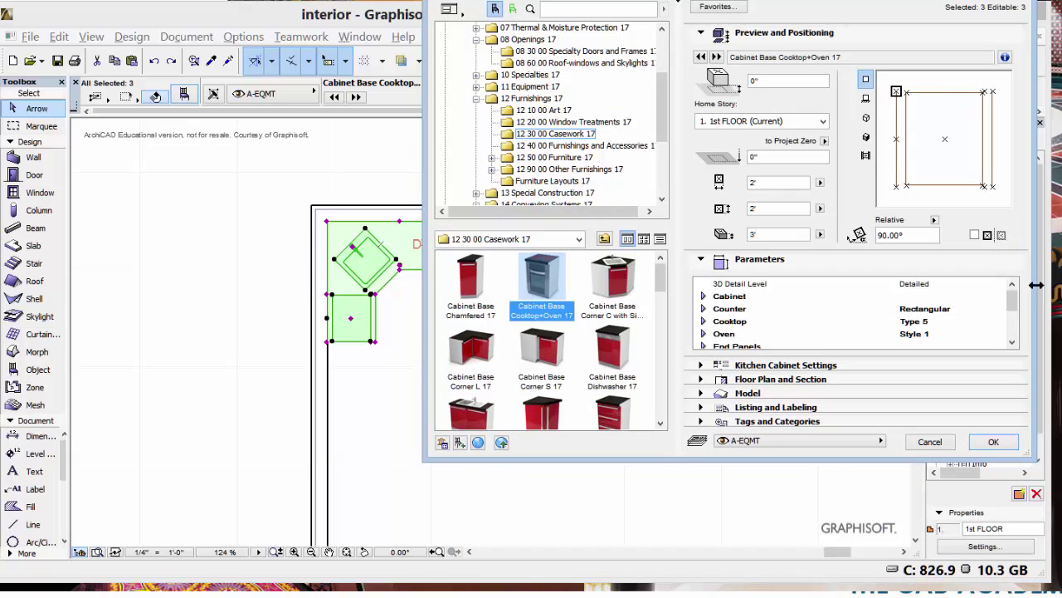
click(1013, 300)
scroll(1016, 303, down, 1)
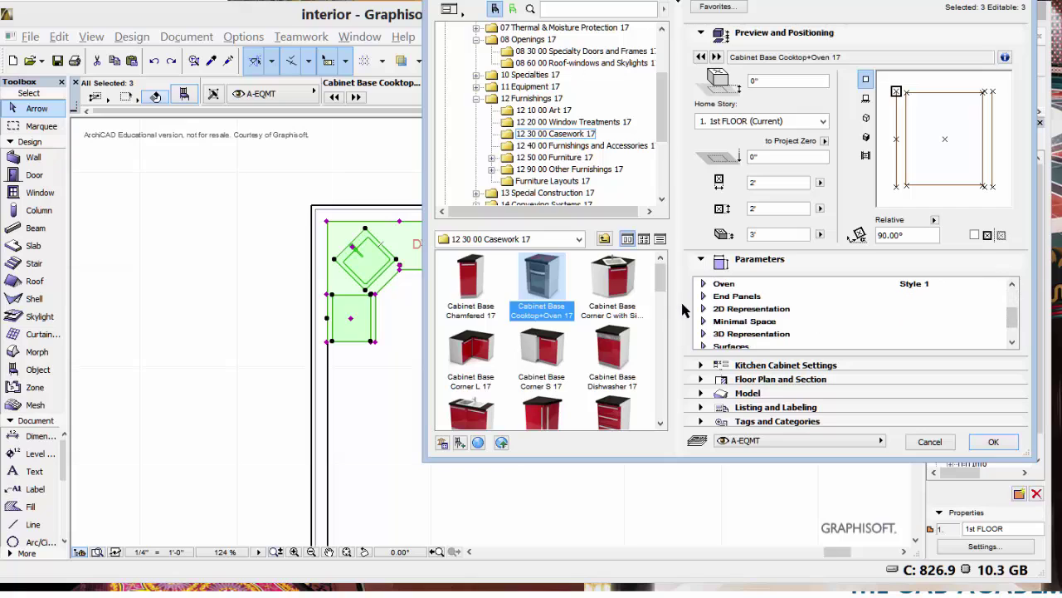
click(703, 310)
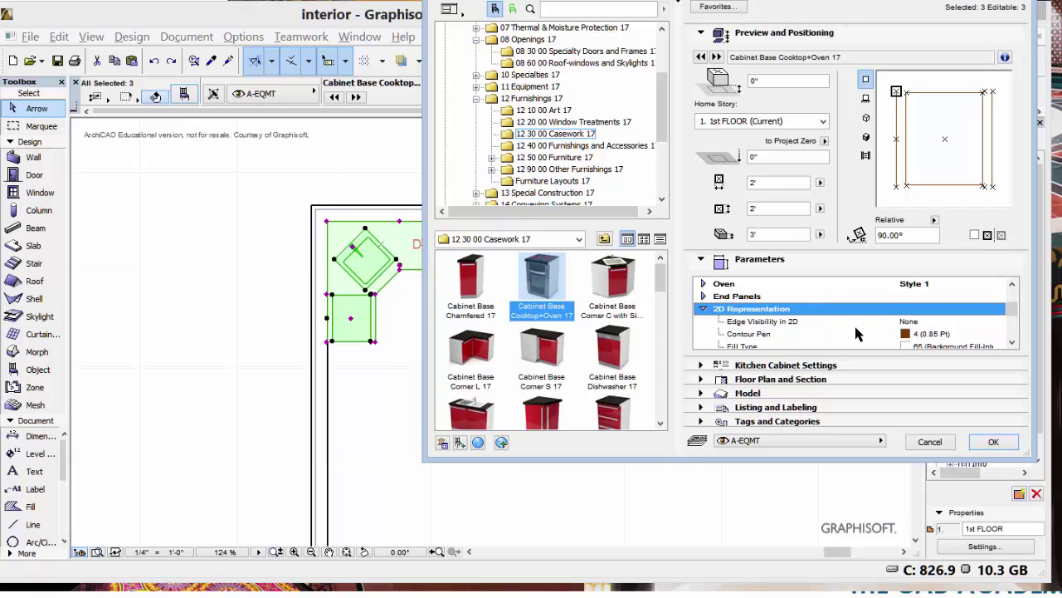
click(909, 324)
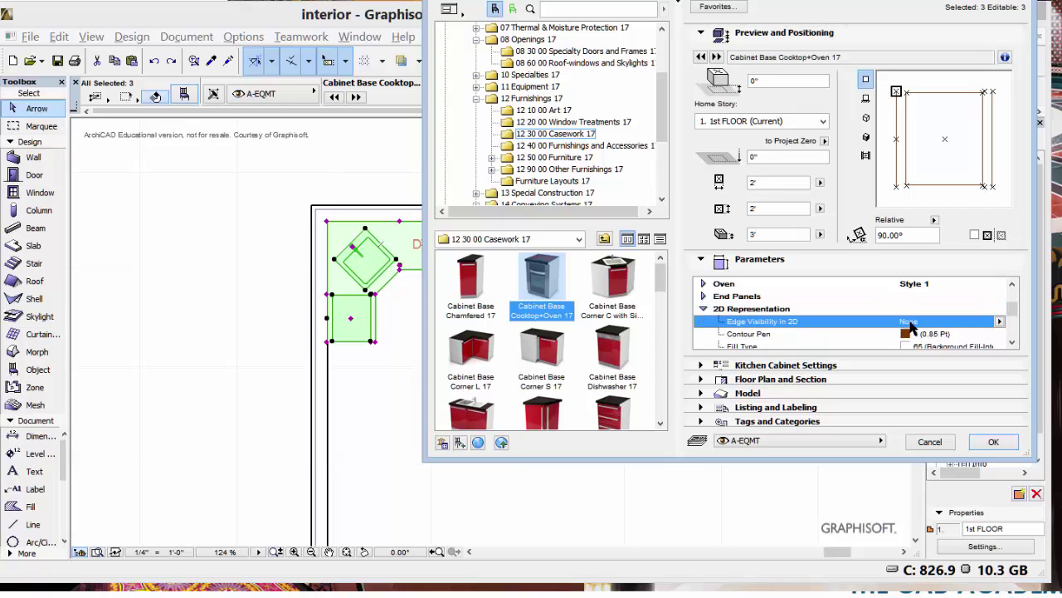
click(1000, 322)
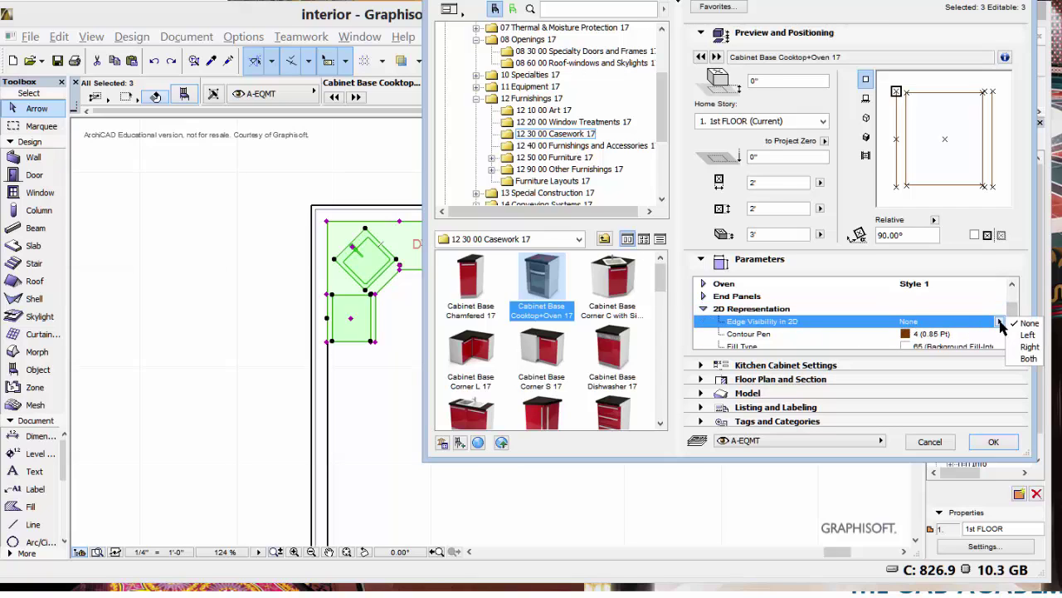
click(1027, 358)
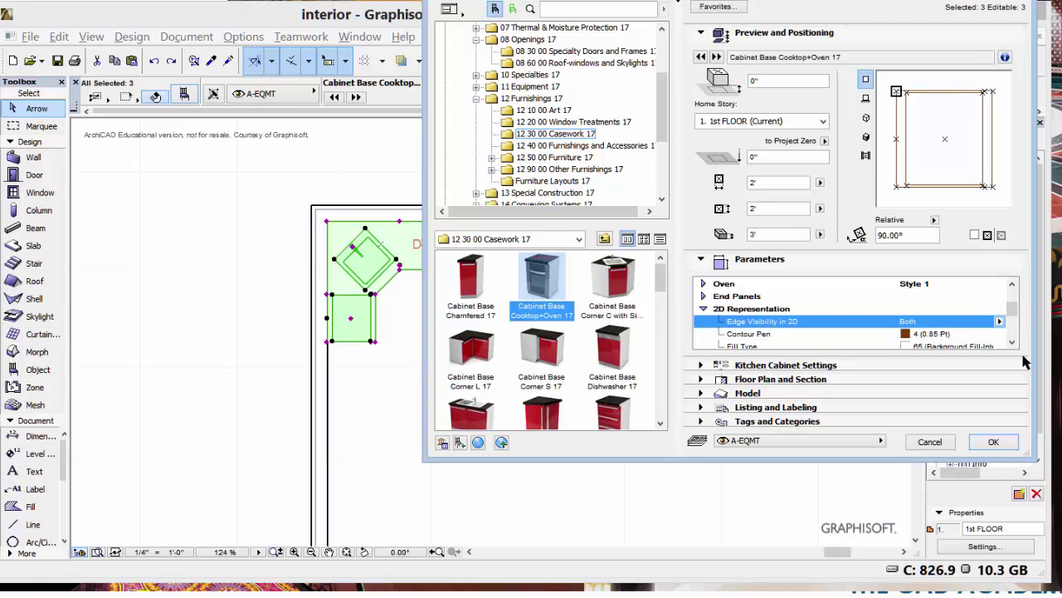
click(993, 443)
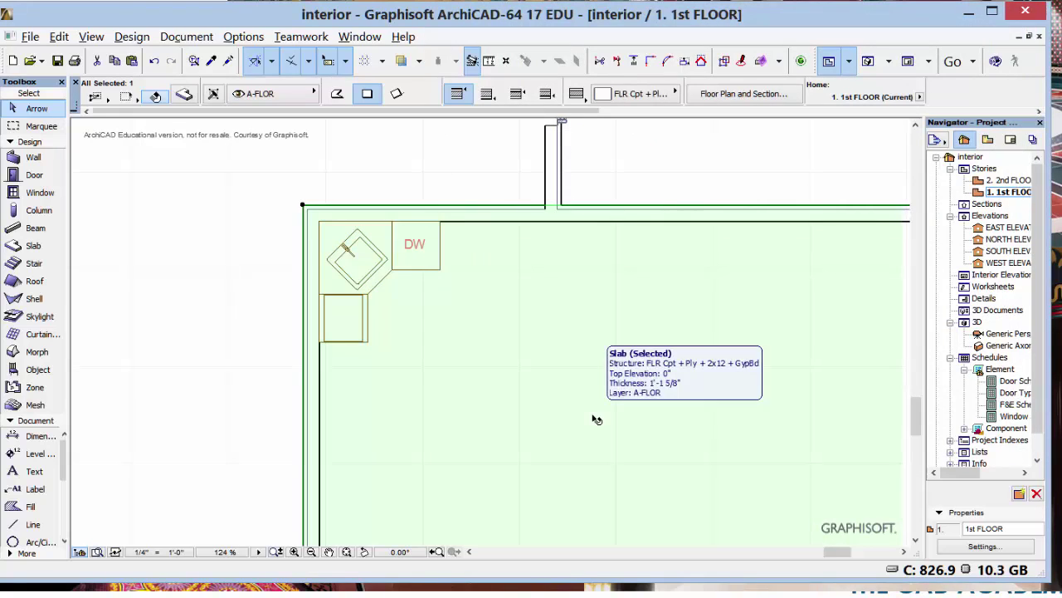
scroll(394, 262, up, 5)
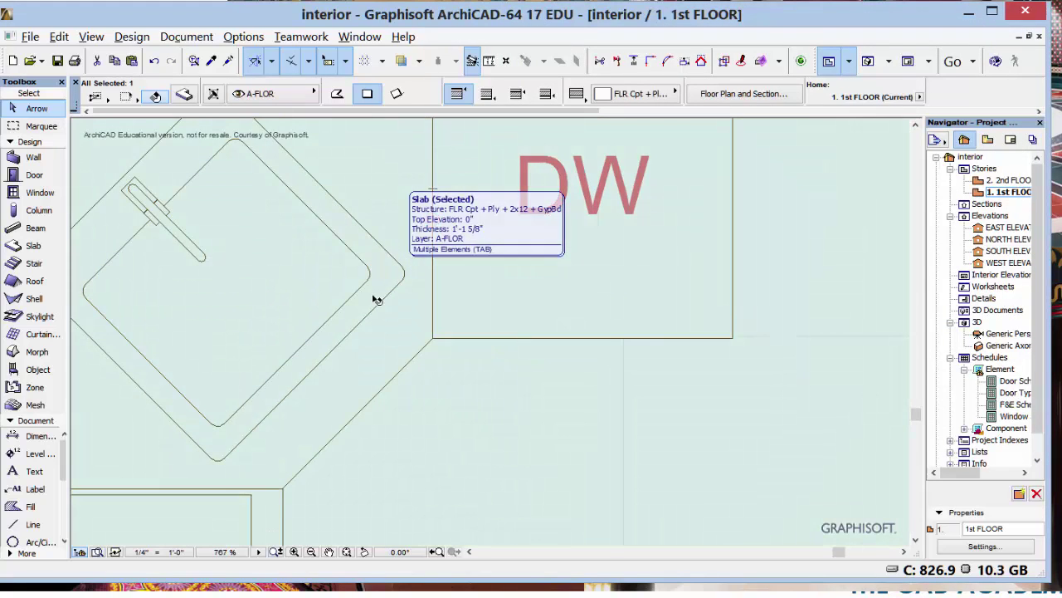
click(373, 423)
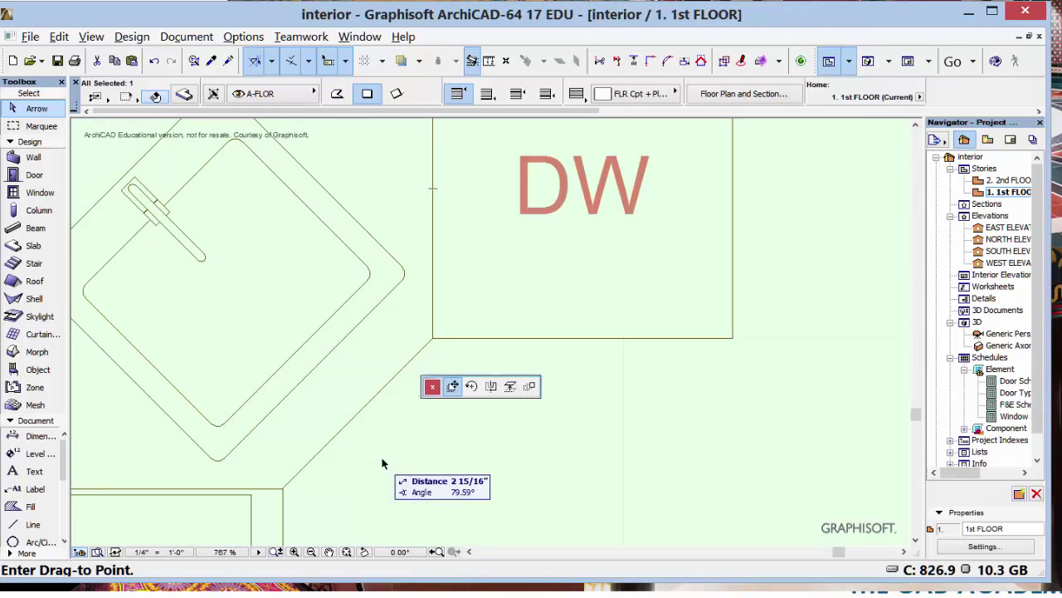
key(Escape)
key(Escape)
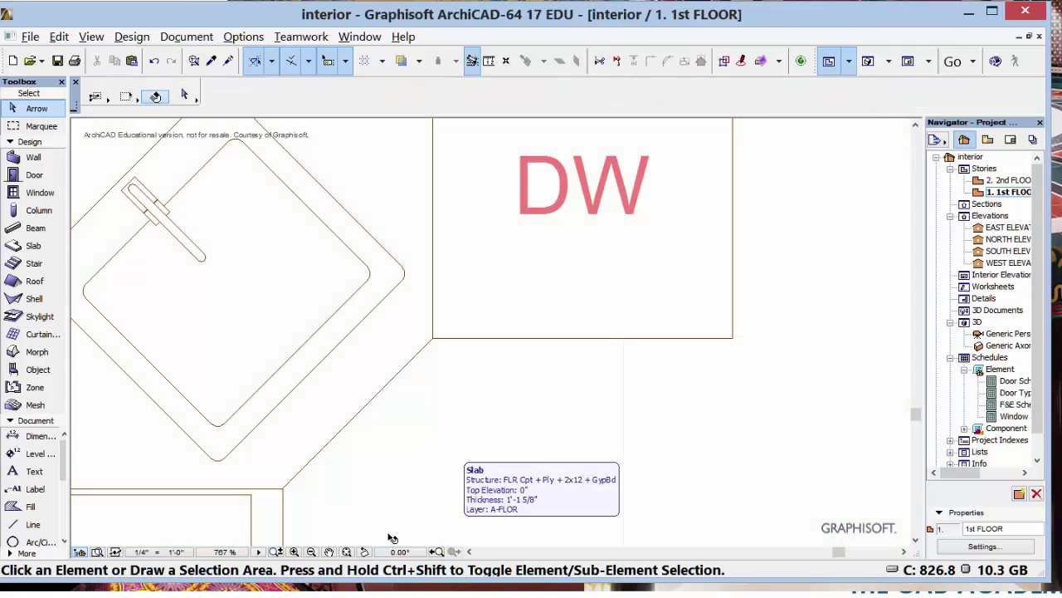
- Open the default object settings and search the object library for "TABLE"
click(346, 551)
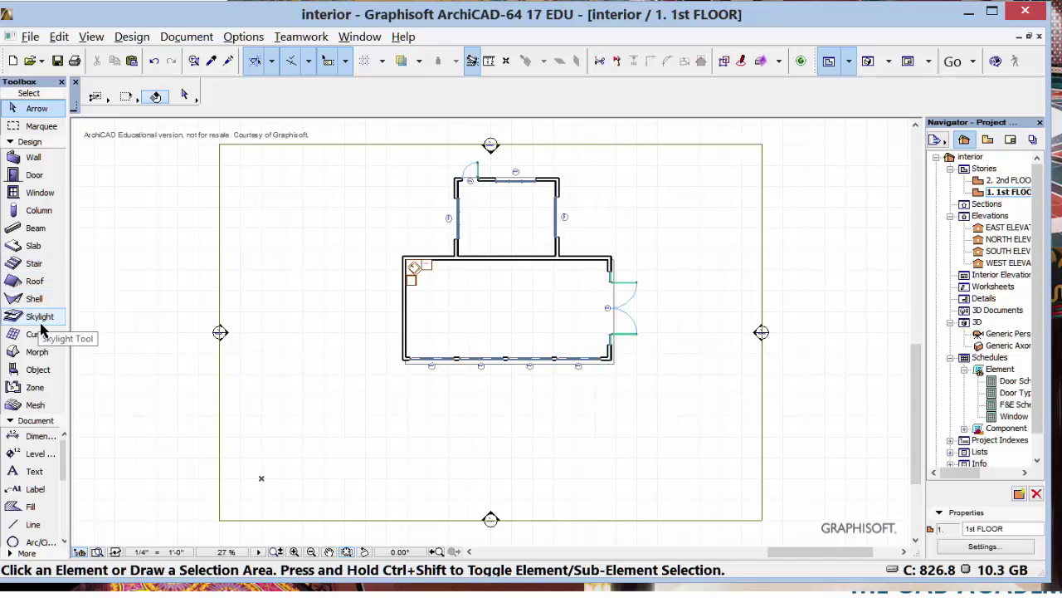
double_click(33, 370)
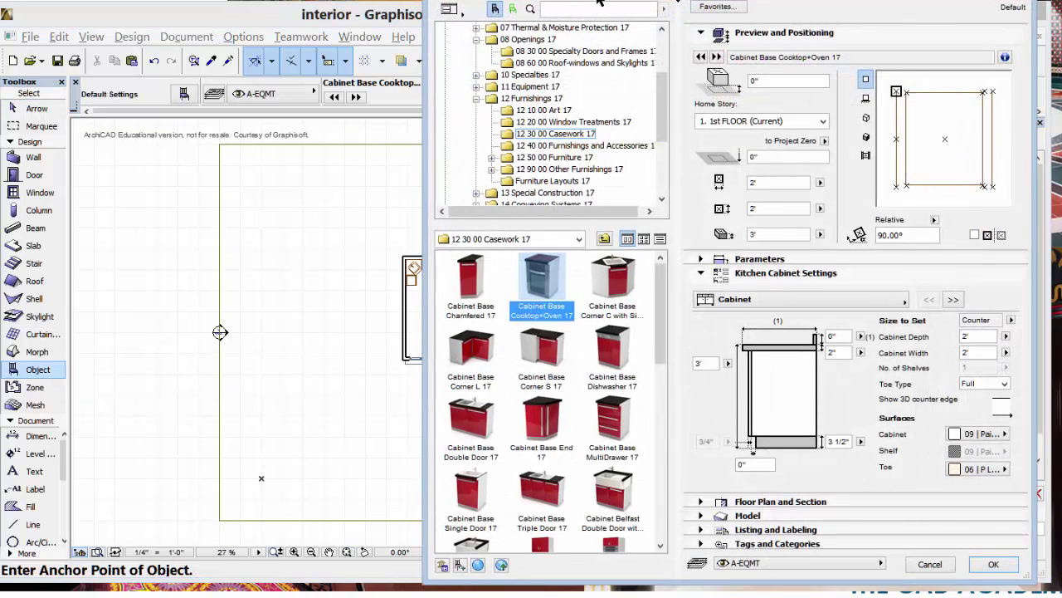
click(587, 9)
text(TABLE)
key(BackSpace)
key(BackSpace)
key(BackSpace)
key(BackSpace)
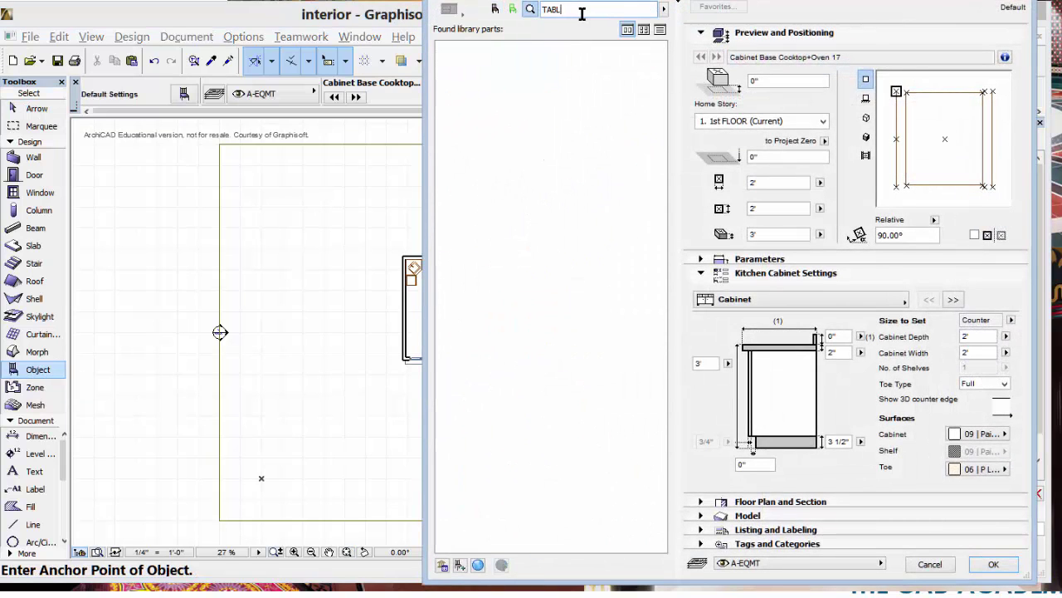
text(T)
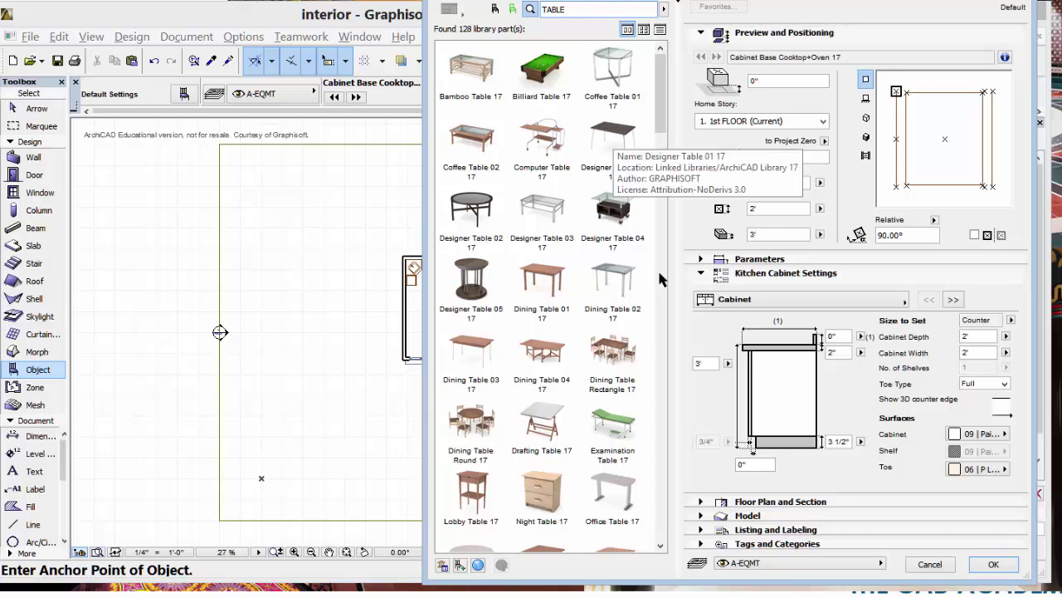
- Place a Dining Table Rectangle 17, rotated to 180° and anchored at the tabletop's northwest corner, in the smaller northern room
click(615, 354)
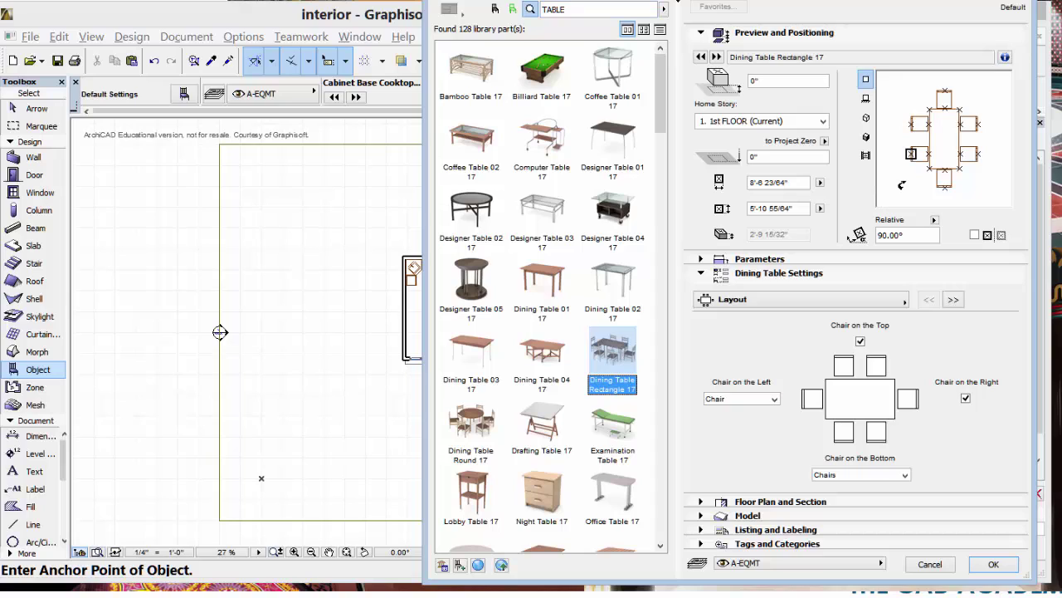
click(995, 186)
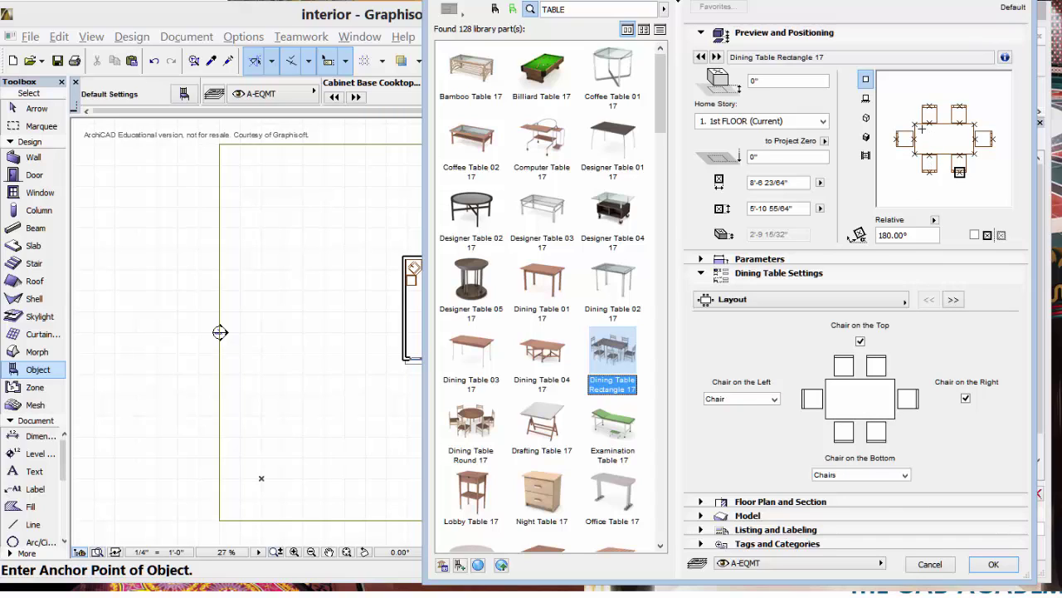
click(914, 123)
click(992, 565)
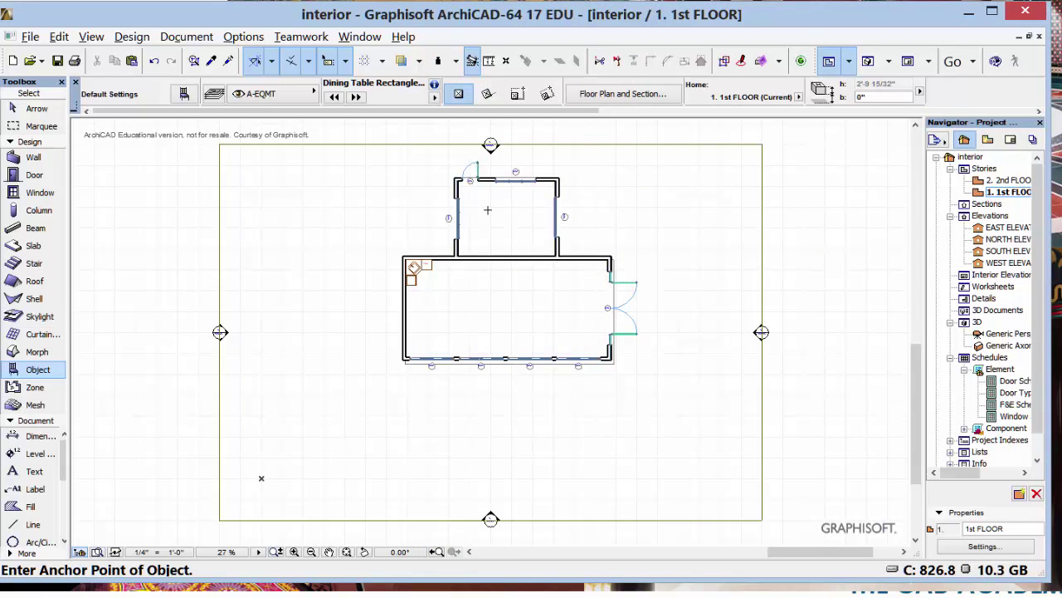
click(486, 205)
click(40, 111)
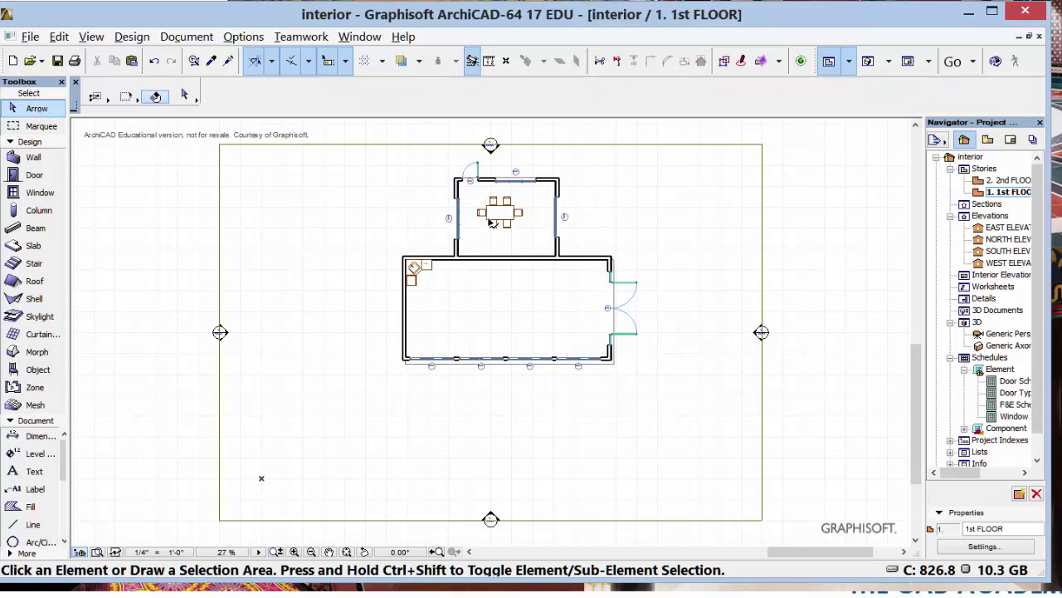
- Move the dining table about 1'-4" east within the northern room and deselect it
click(490, 222)
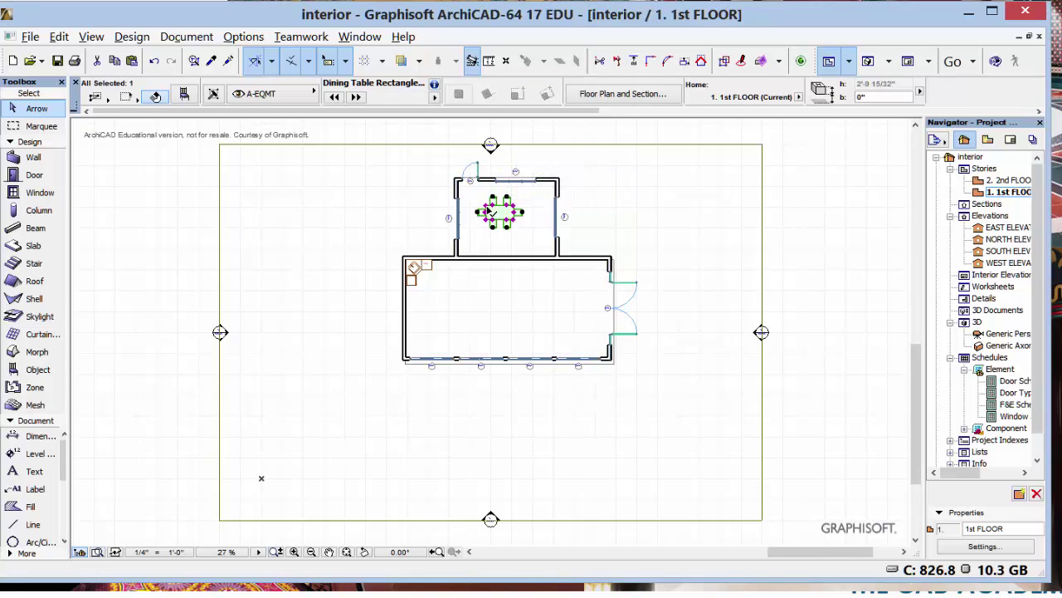
click(488, 211)
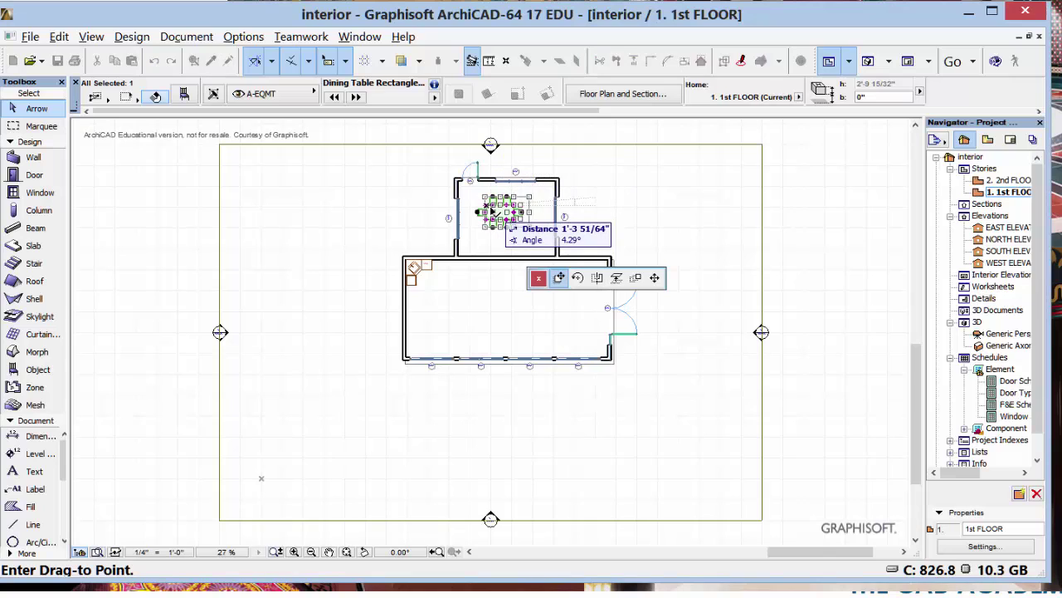
click(492, 209)
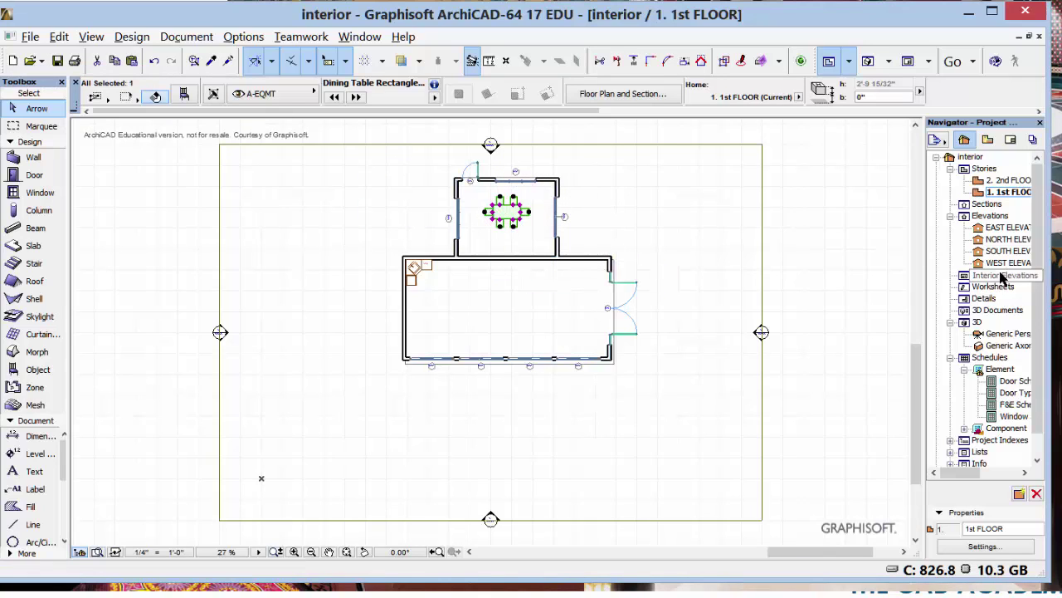
click(797, 271)
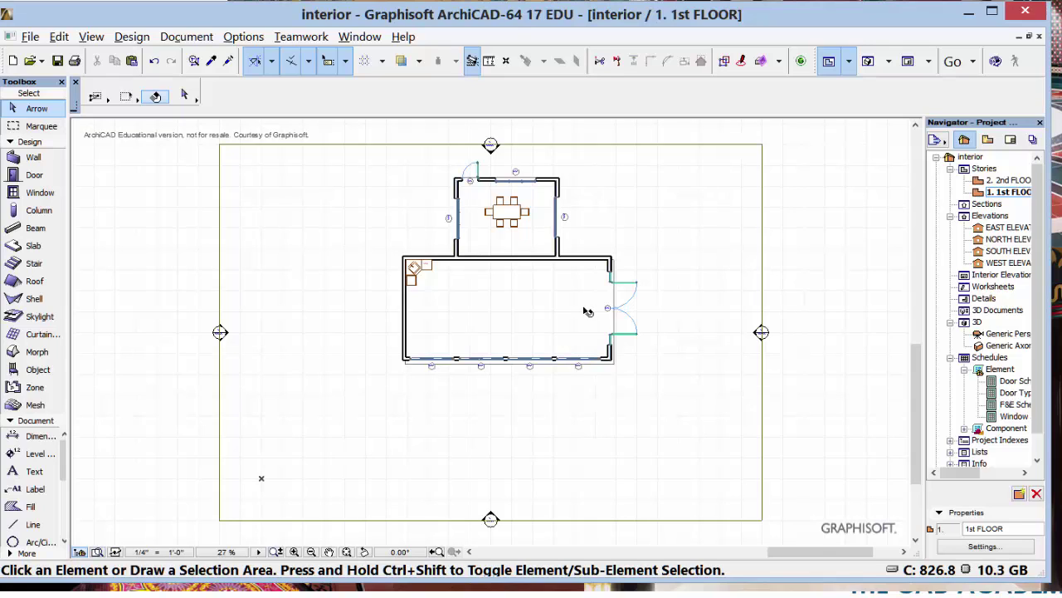
- Place a Chair Layout 17 from the Furniture Layouts 17 library in the western half of the larger room
click(468, 301)
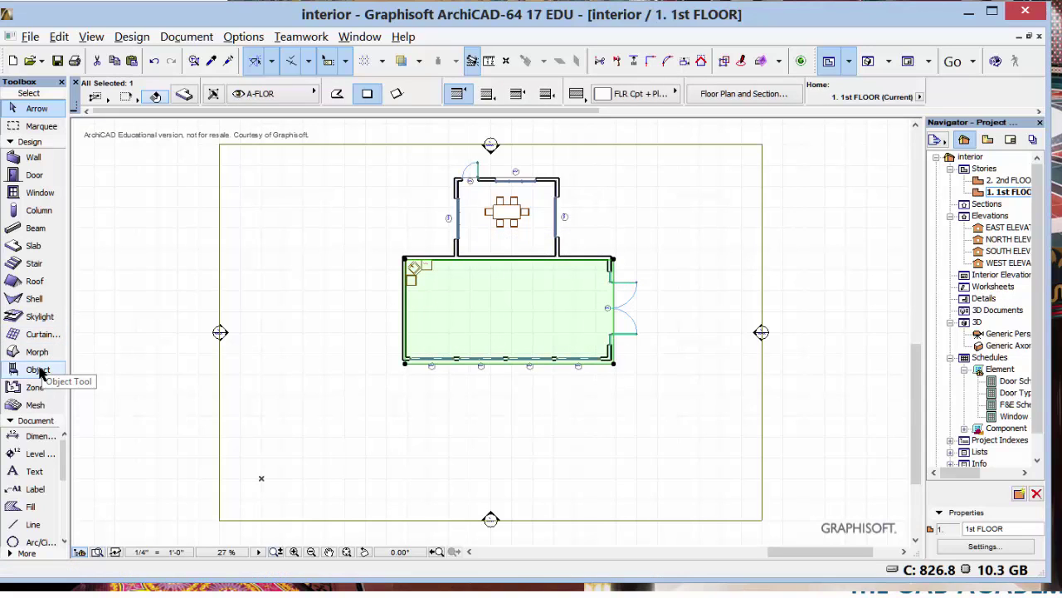
right_click(40, 371)
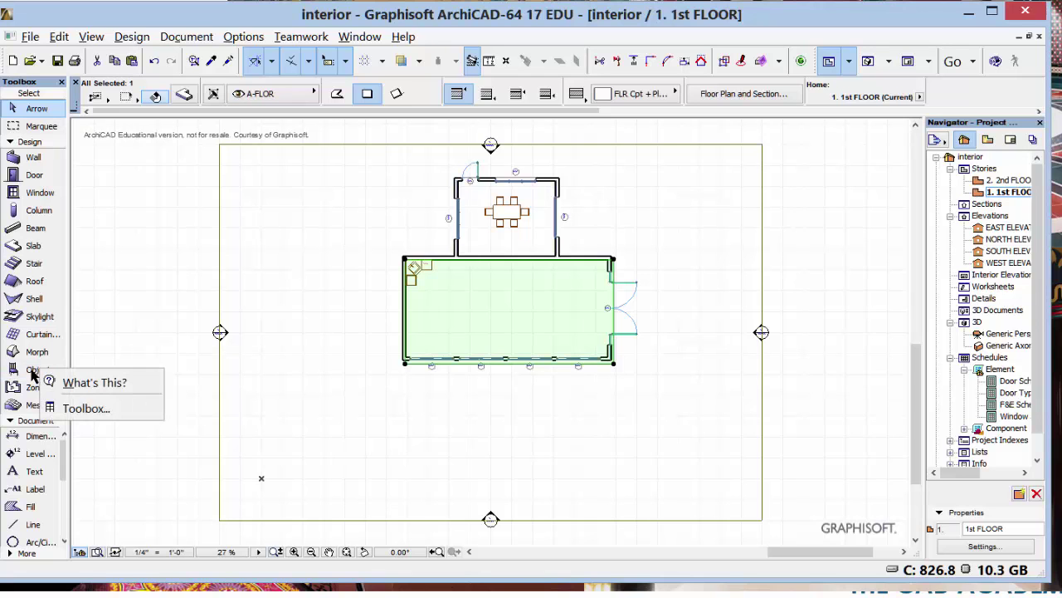
key(Escape)
double_click(33, 376)
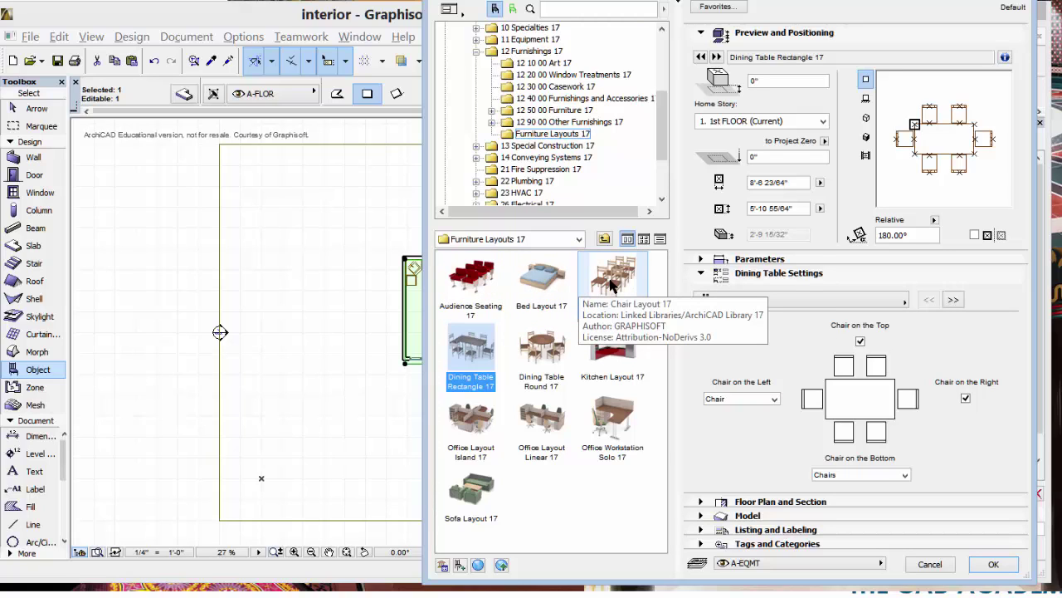
click(611, 284)
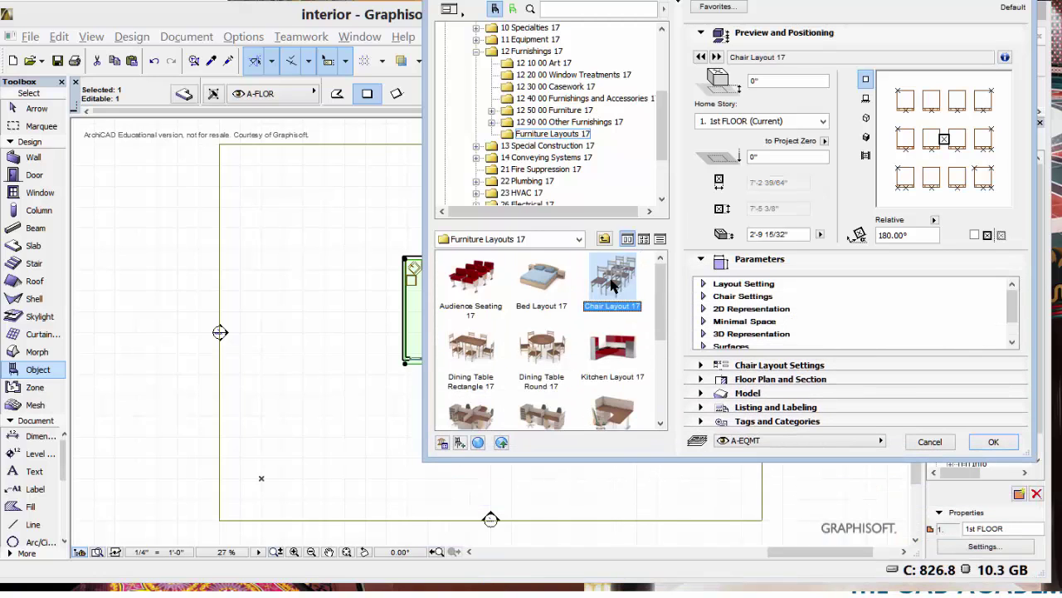
click(992, 442)
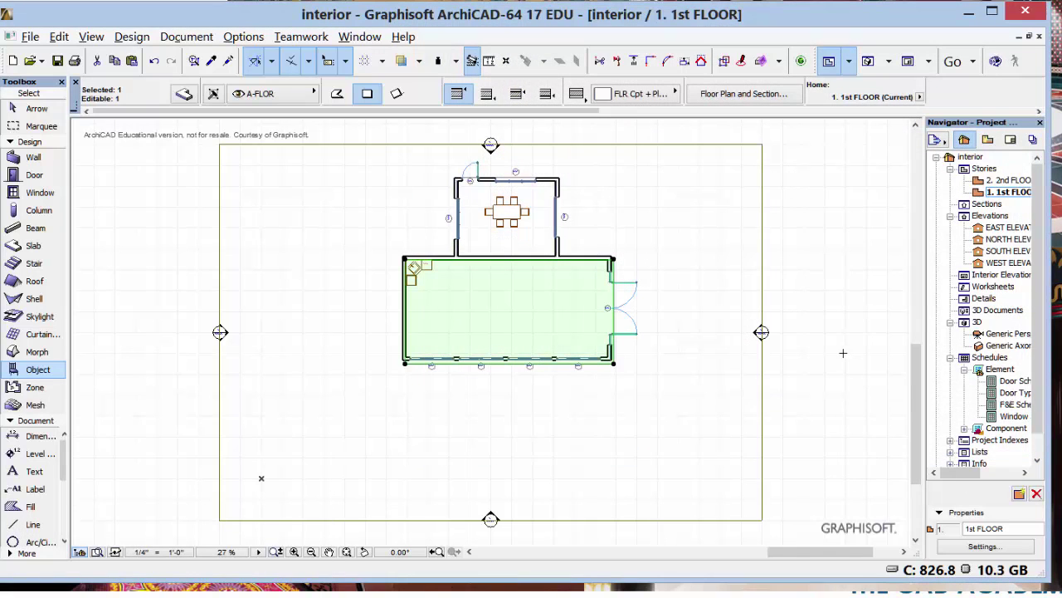
click(460, 300)
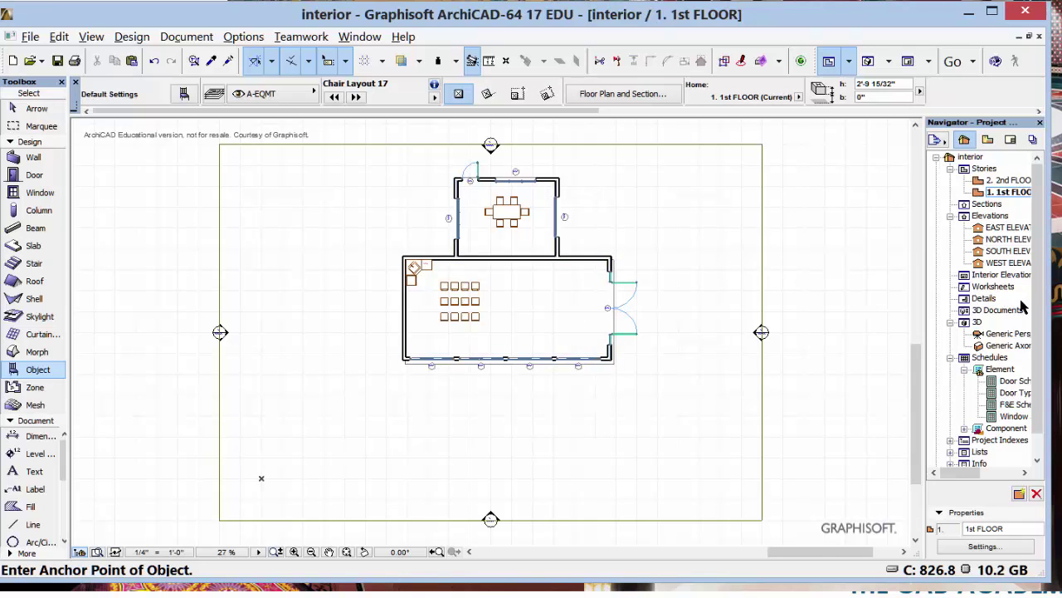
right_click(1008, 333)
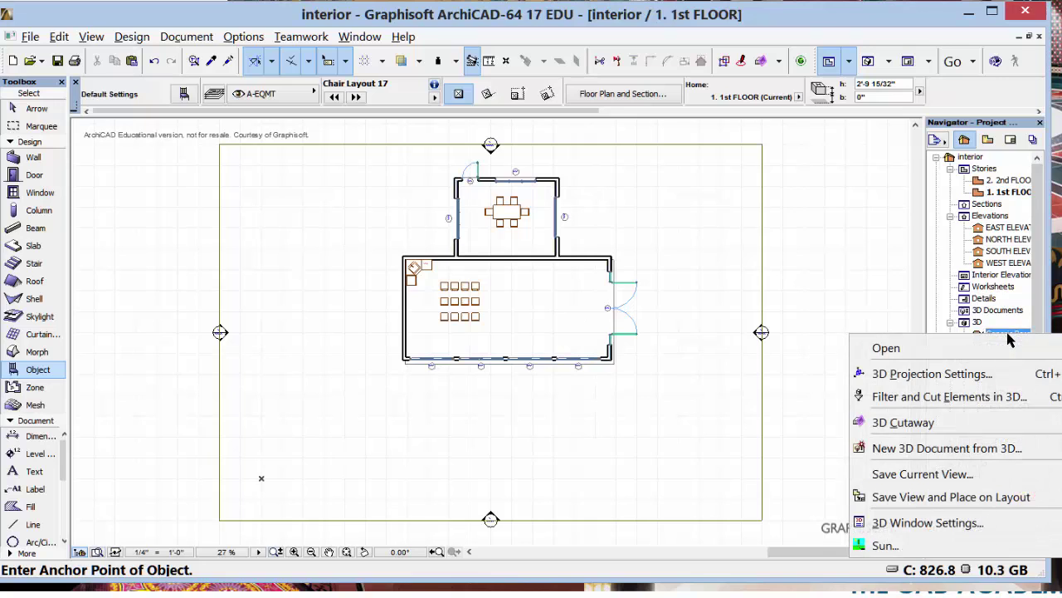
click(921, 288)
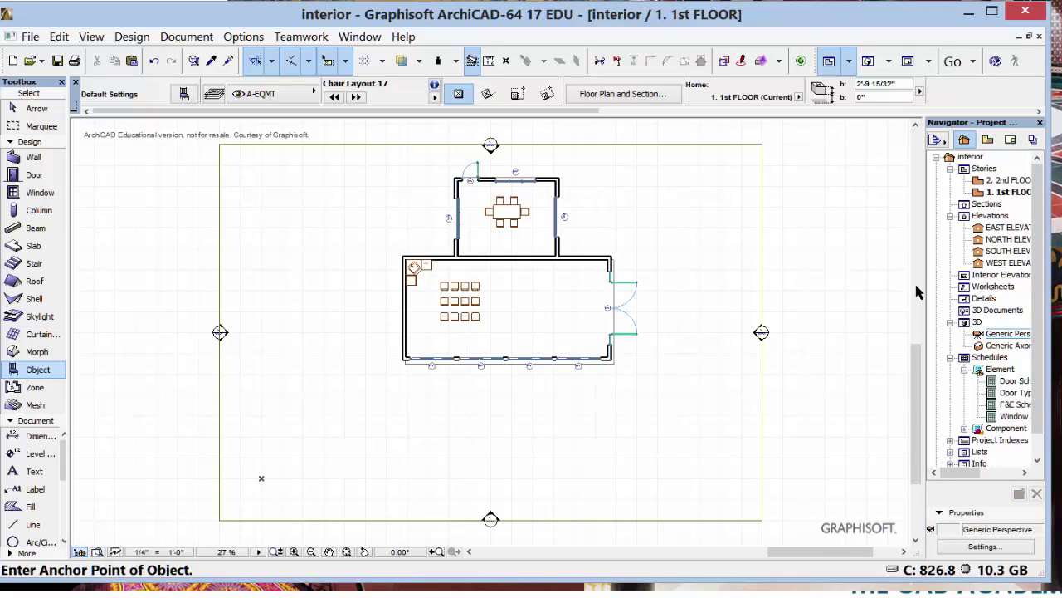
- Examine the furnished building from above in the generic 3D perspective and return to the 1st floor plan
double_click(993, 339)
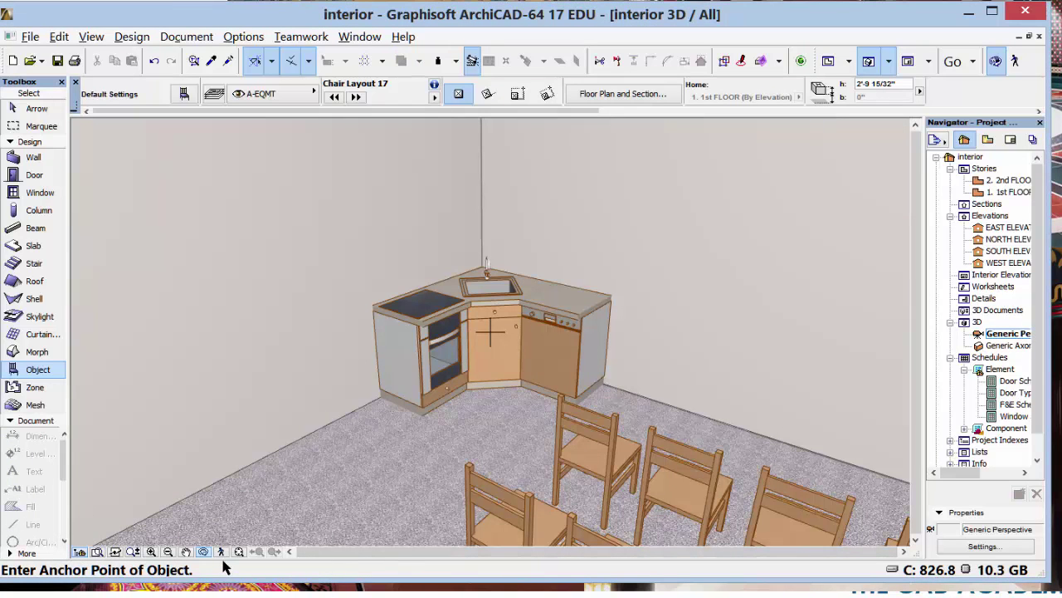
click(238, 551)
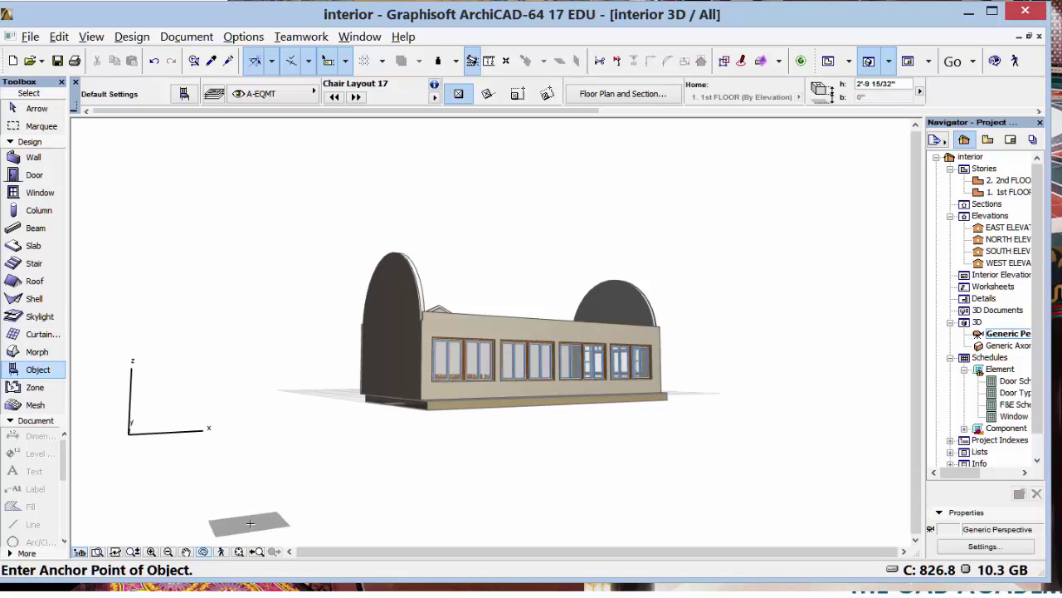
click(204, 551)
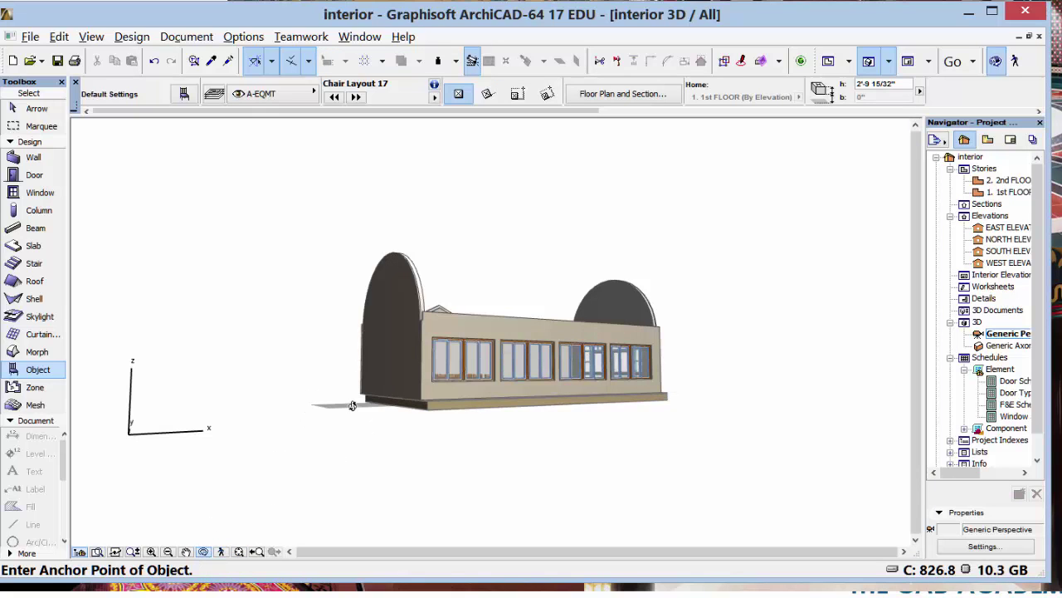
drag(351, 404, 351, 495)
drag(726, 387, 459, 401)
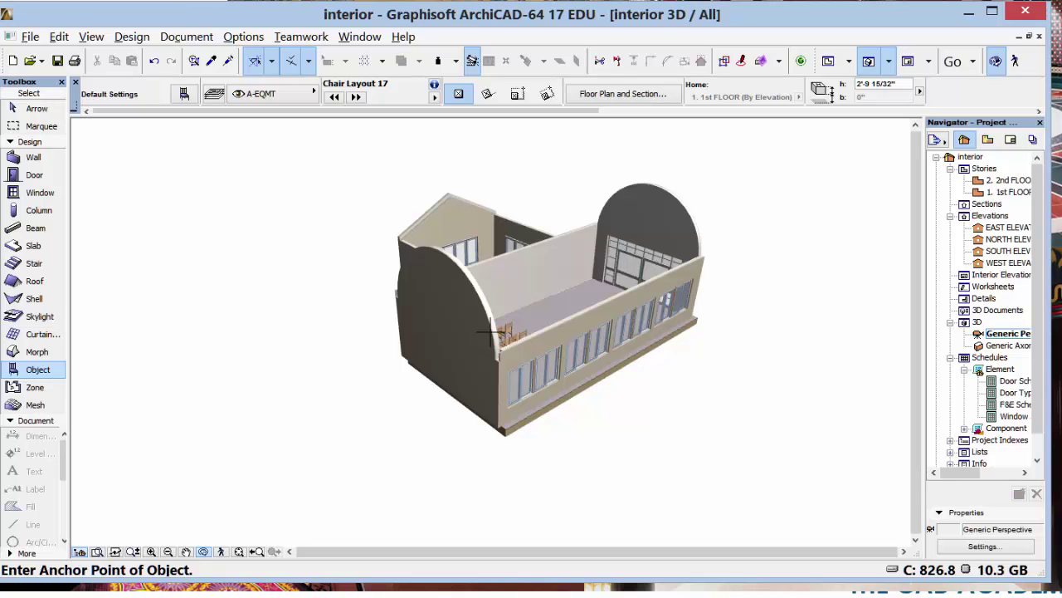
double_click(1004, 192)
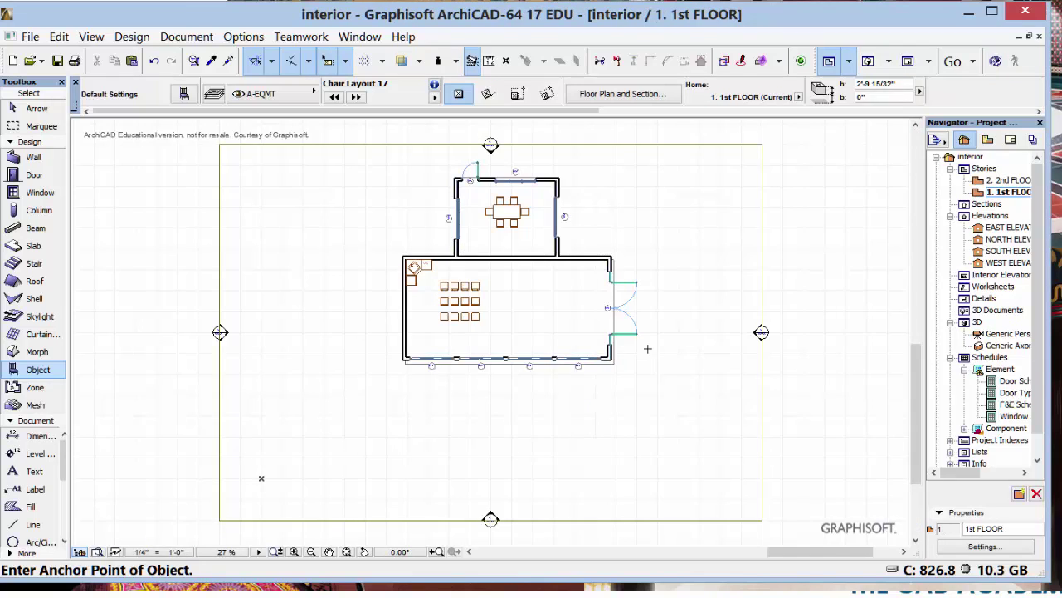
- Rotate the Chair Layout 17 in the larger room by about 180° around a point near its centre and deselect it
click(519, 419)
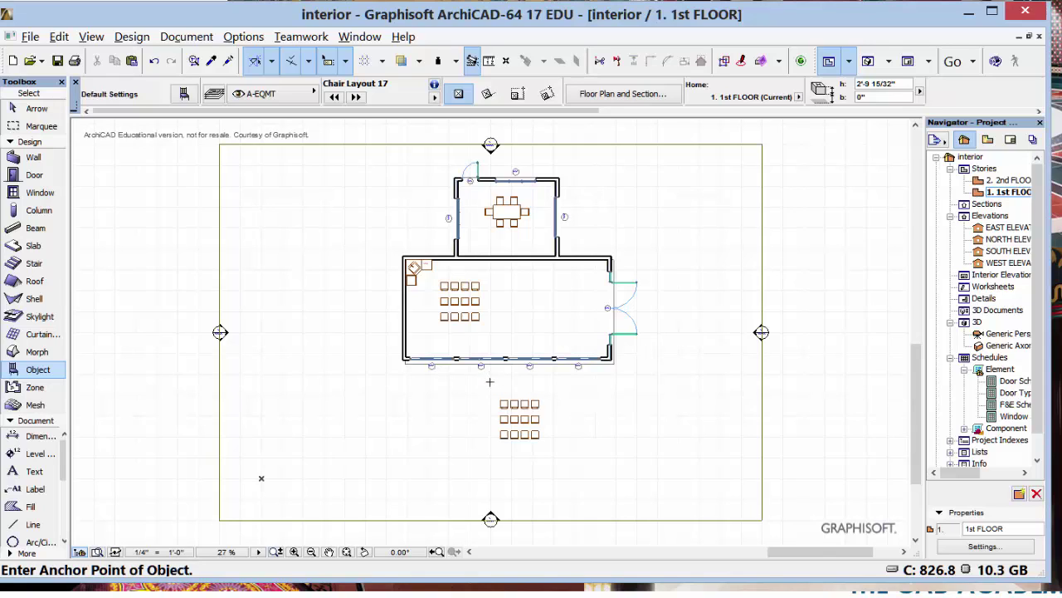
click(154, 61)
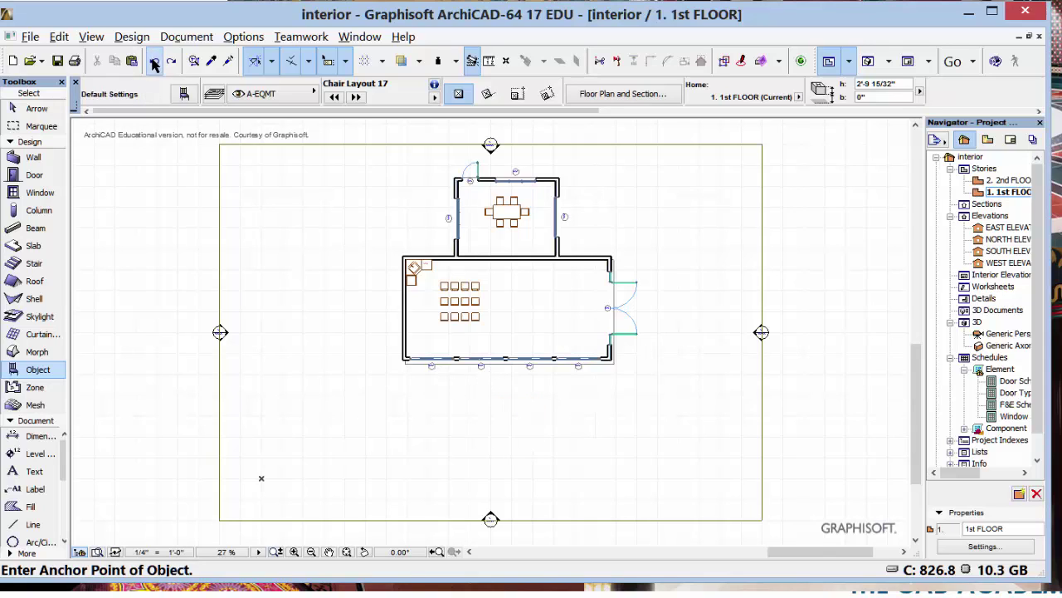
click(34, 108)
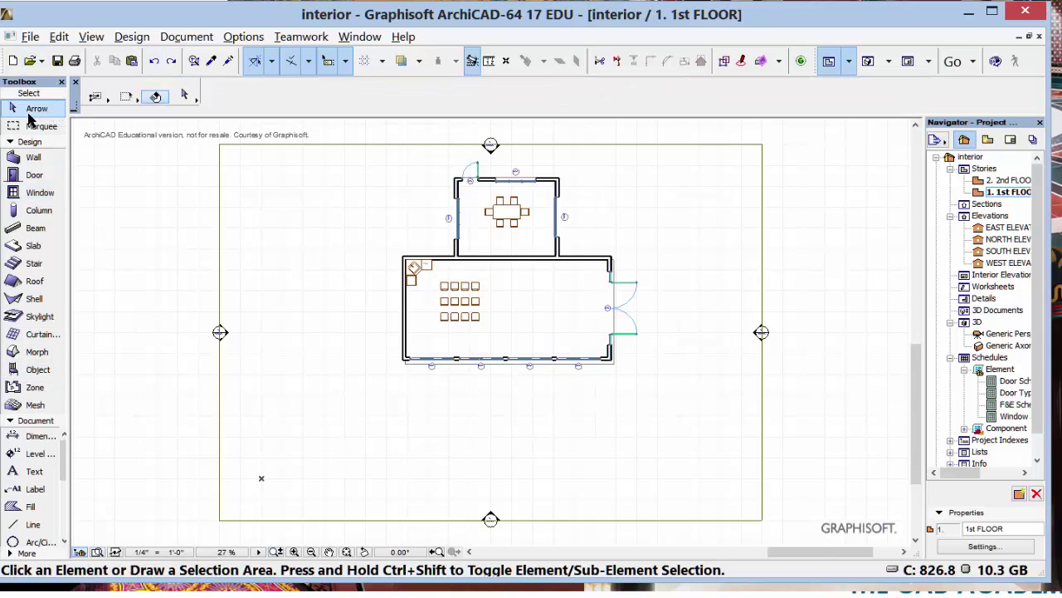
click(457, 307)
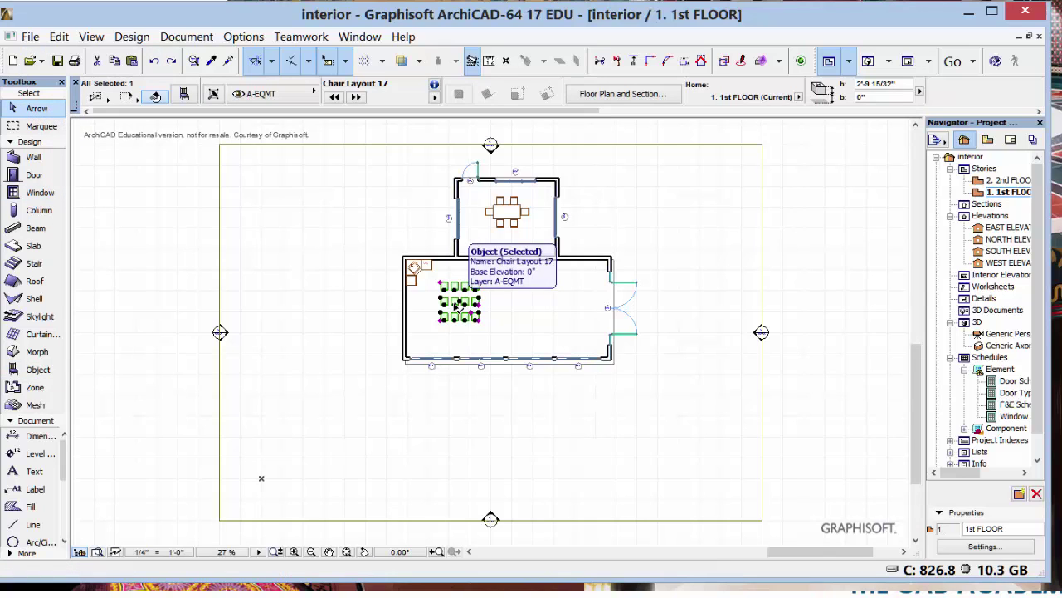
click(464, 307)
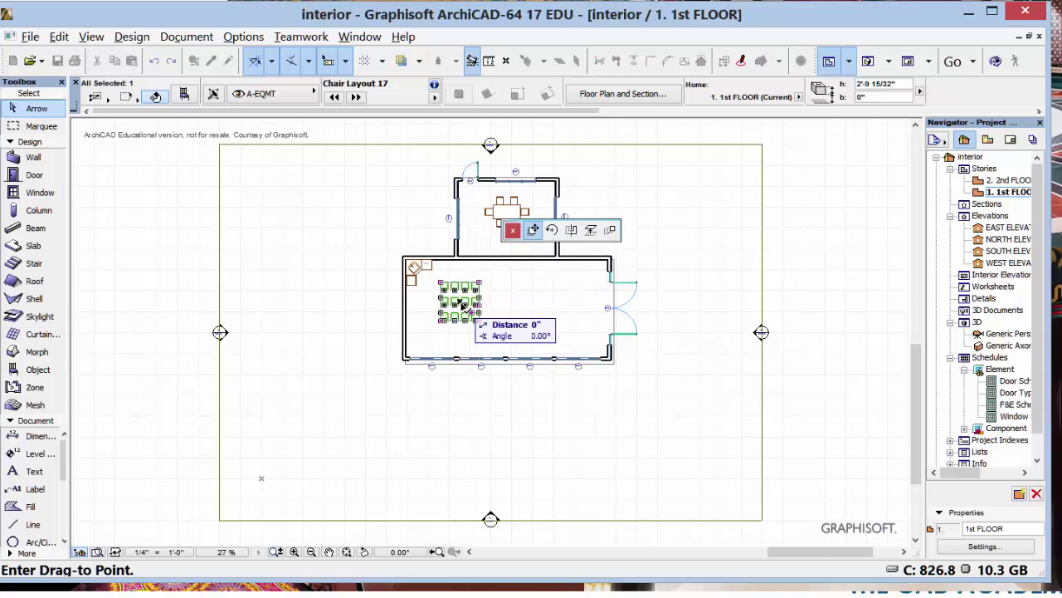
click(554, 236)
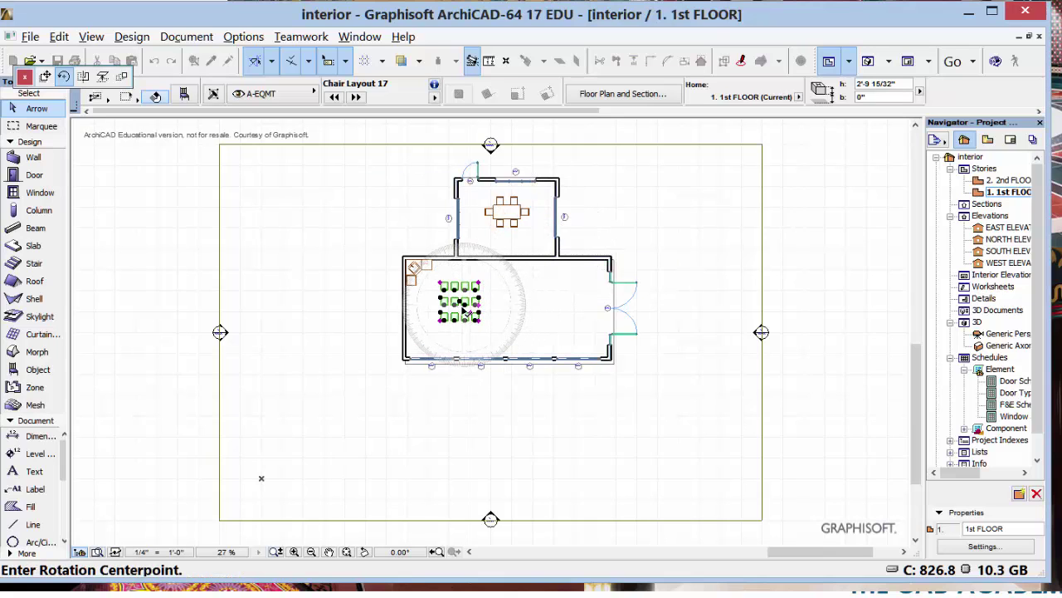
click(463, 305)
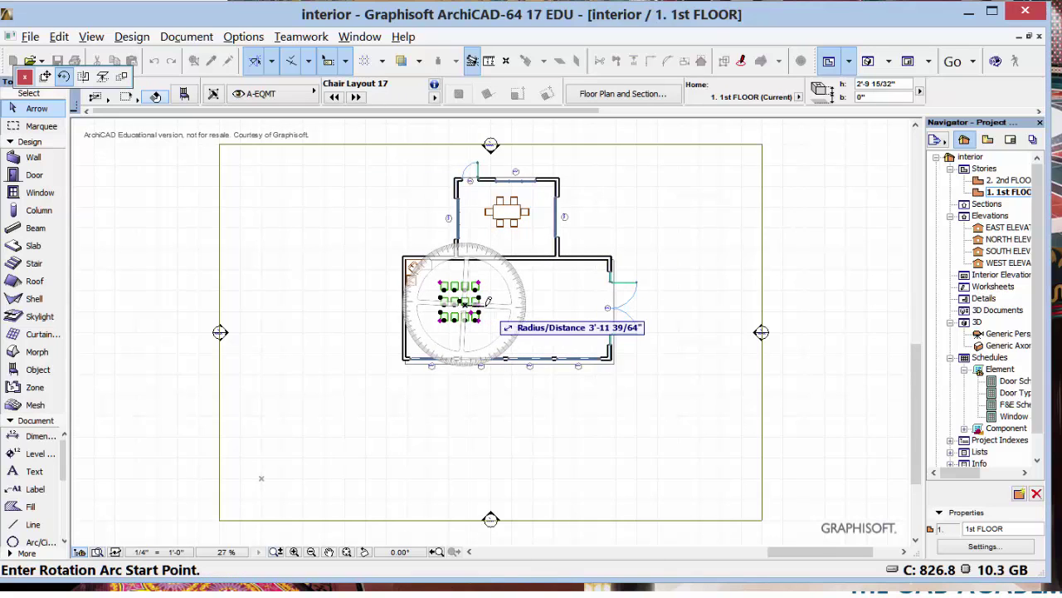
click(499, 301)
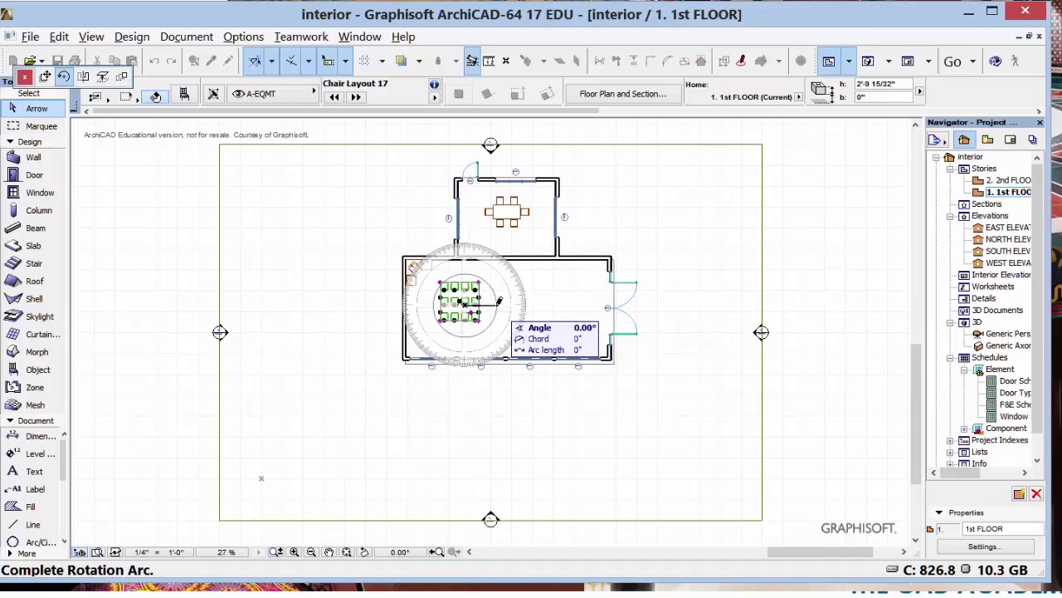
click(424, 299)
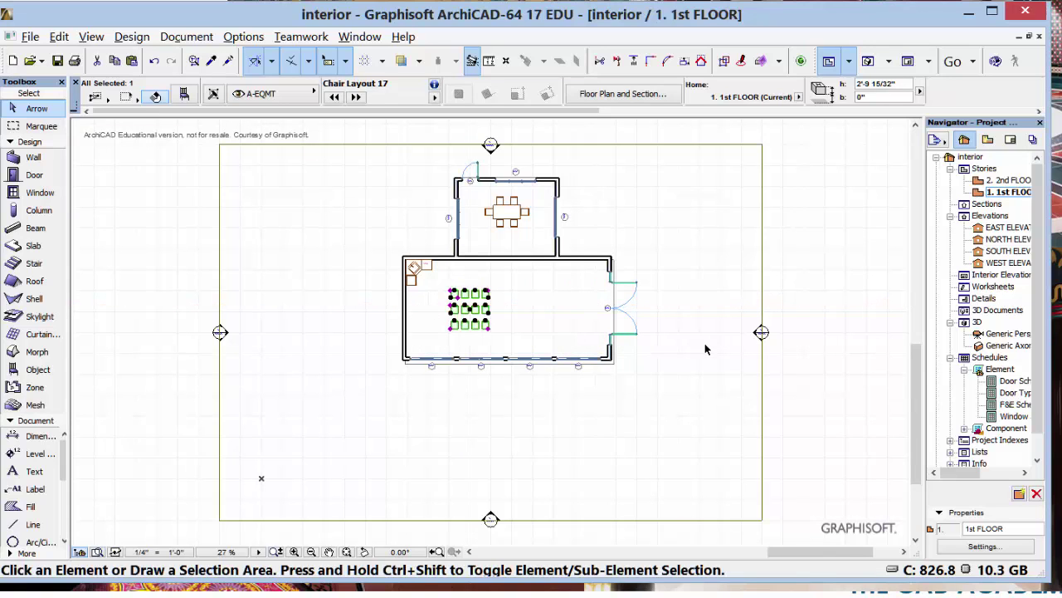
key(Escape)
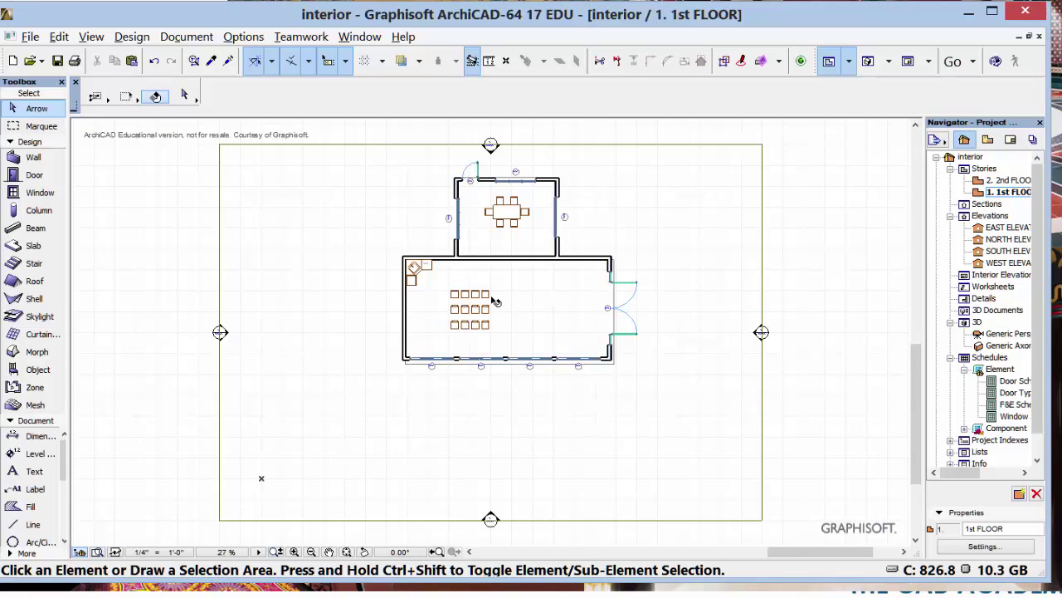
click(614, 270)
key(Escape)
- Open the default door settings and select the Arch Top Door Opening 17 from the Openings 17 library
middle_drag(464, 256, 473, 256)
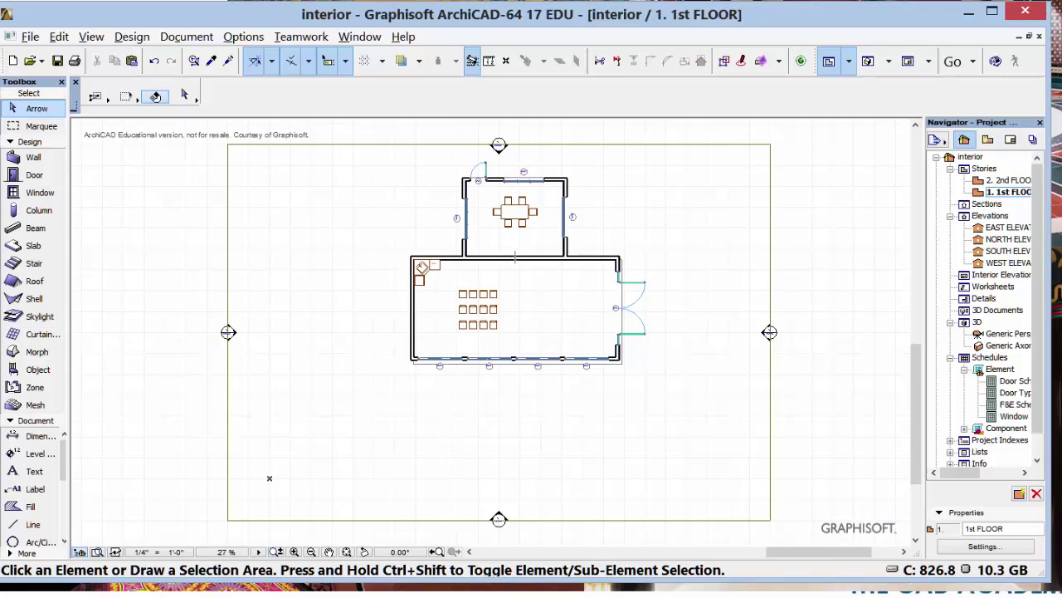
double_click(34, 175)
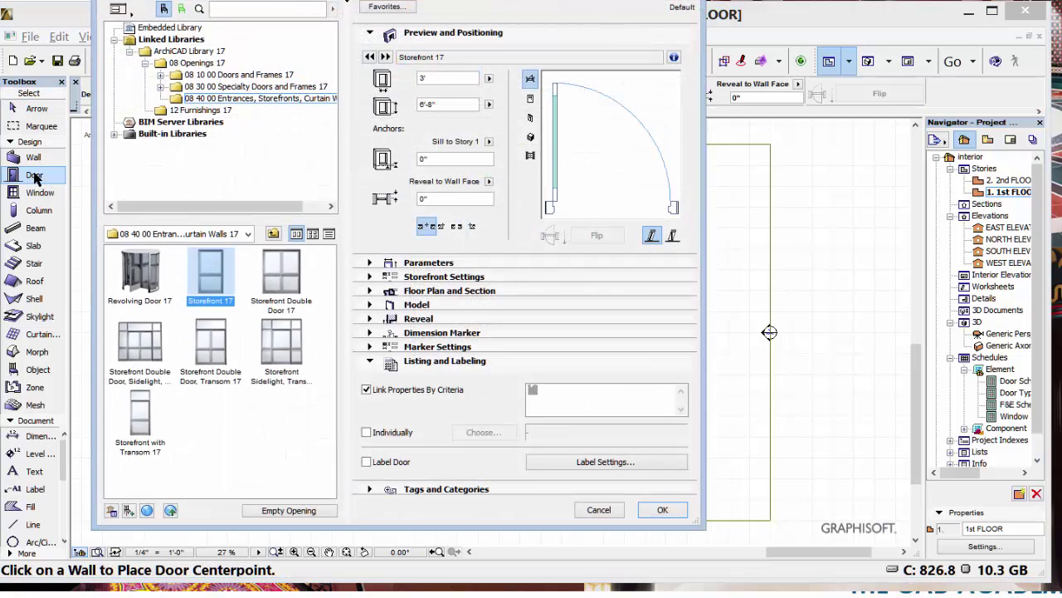
click(162, 77)
click(204, 115)
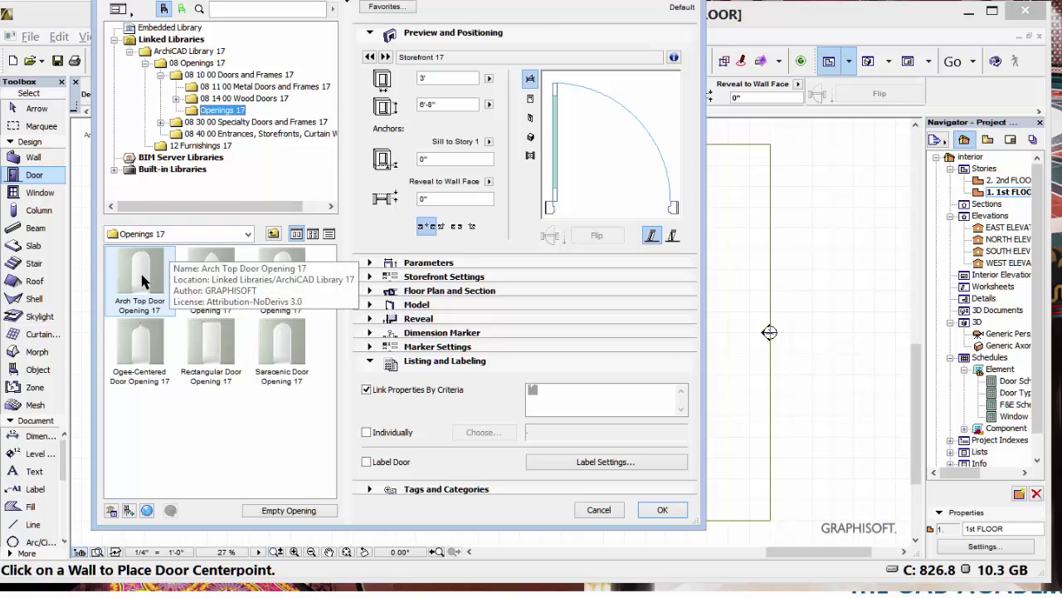
click(141, 282)
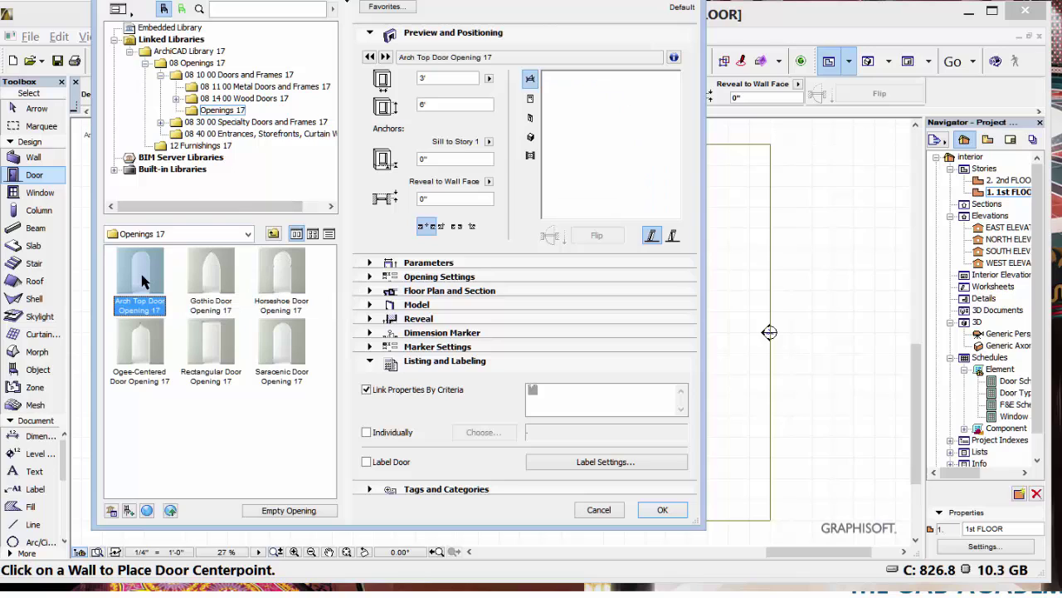
- Set the arch top opening's width to 15' and its height to 7'-6" and accept the settings
click(464, 77)
key(BackSpace)
key(BackSpace)
text(15')
click(453, 104)
key(BackSpace)
key(BackSpace)
text(7'6)
key(BackSpace)
key(BackSpace)
text(6)
click(663, 510)
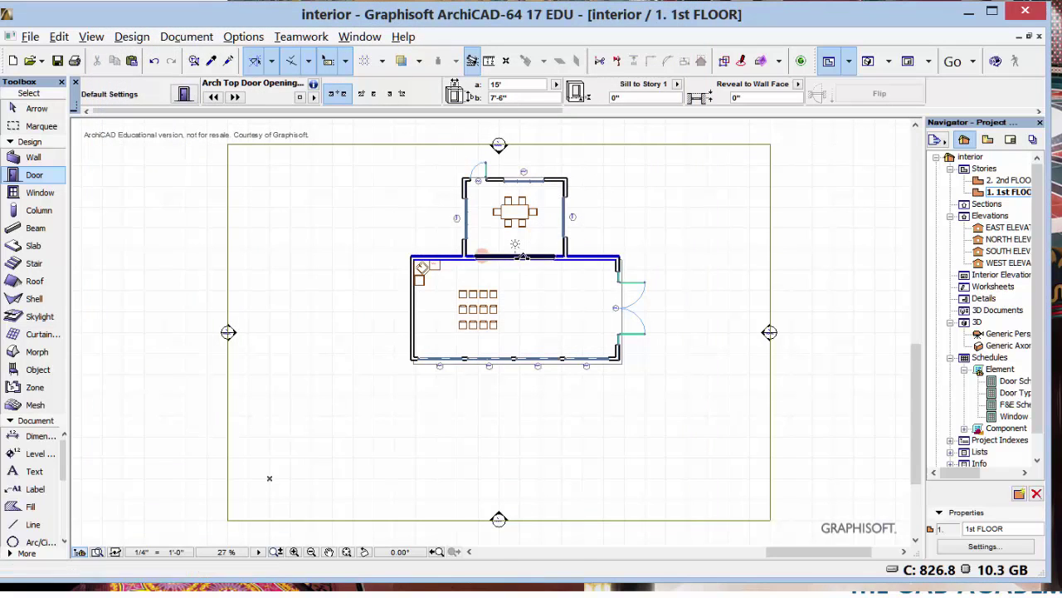
- Try to place the arch top opening in the wall between the two rooms and check it in the 3D perspective
click(523, 255)
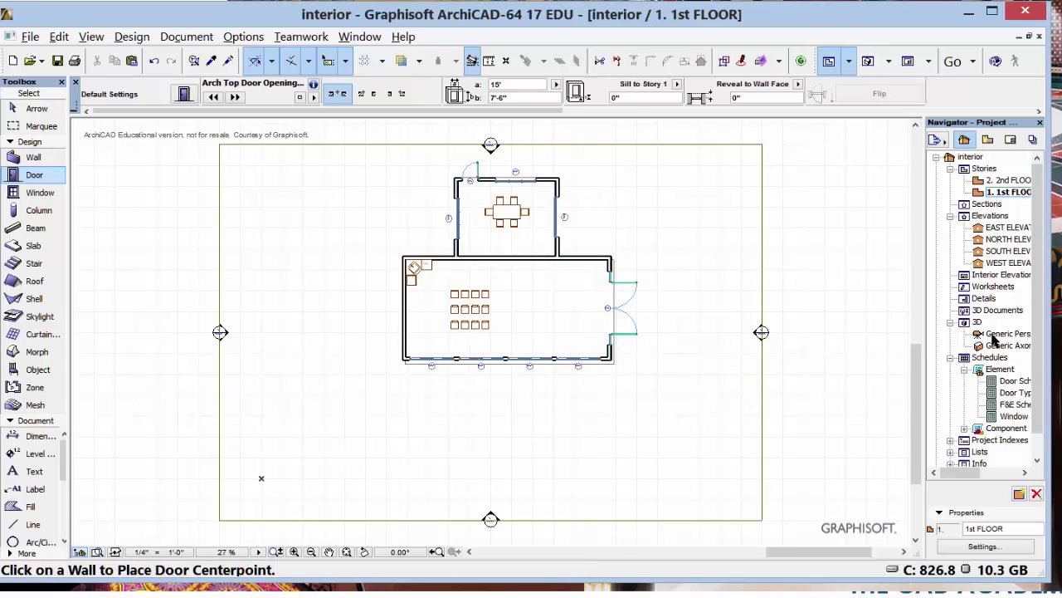
click(979, 339)
double_click(977, 338)
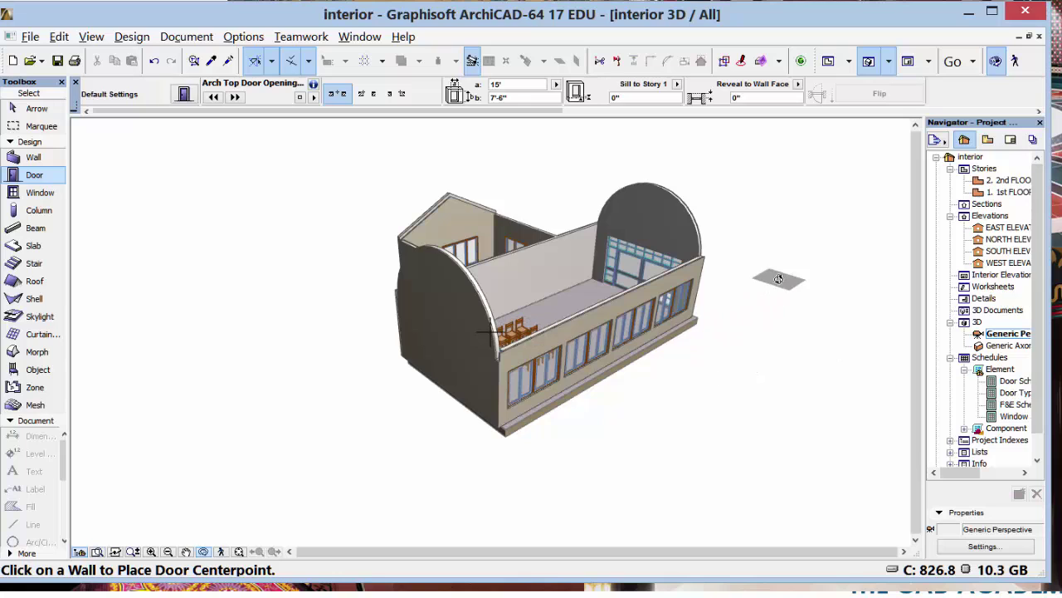
double_click(1011, 194)
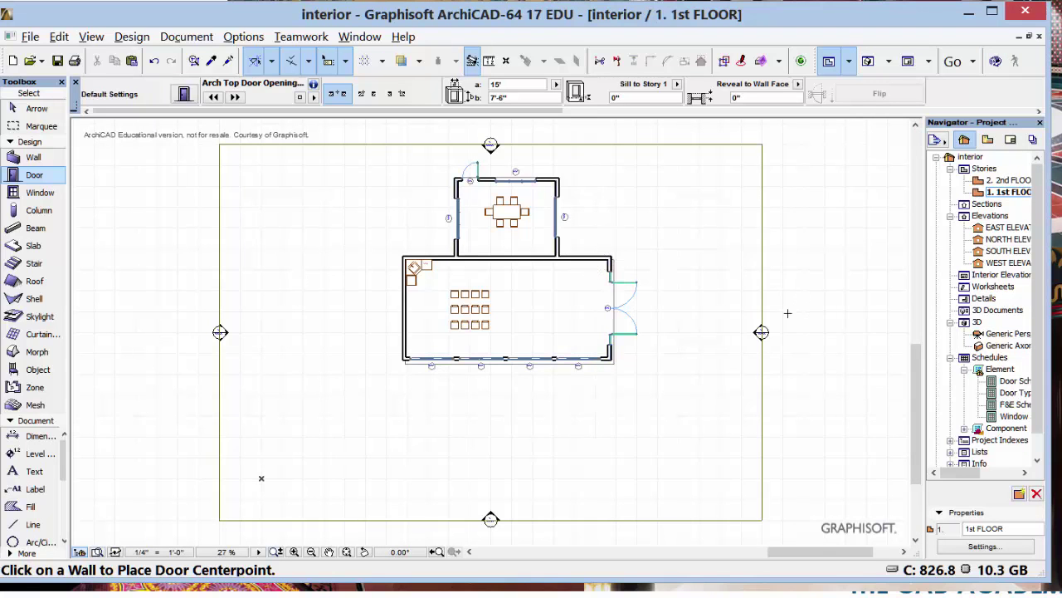
- Undo and redo the chair layout's rotation, and clear the selection
click(154, 61)
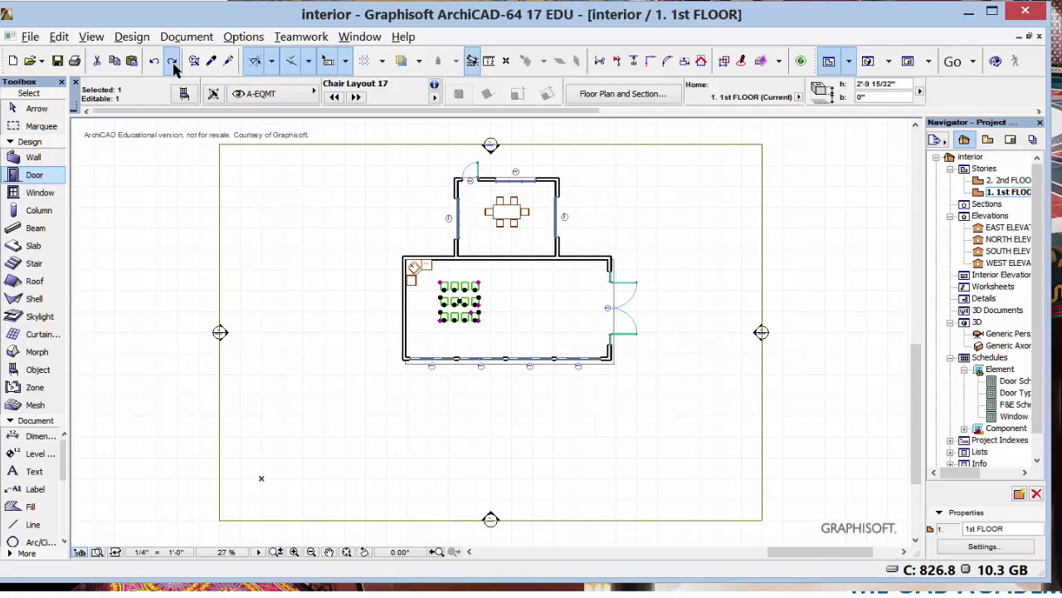
click(171, 62)
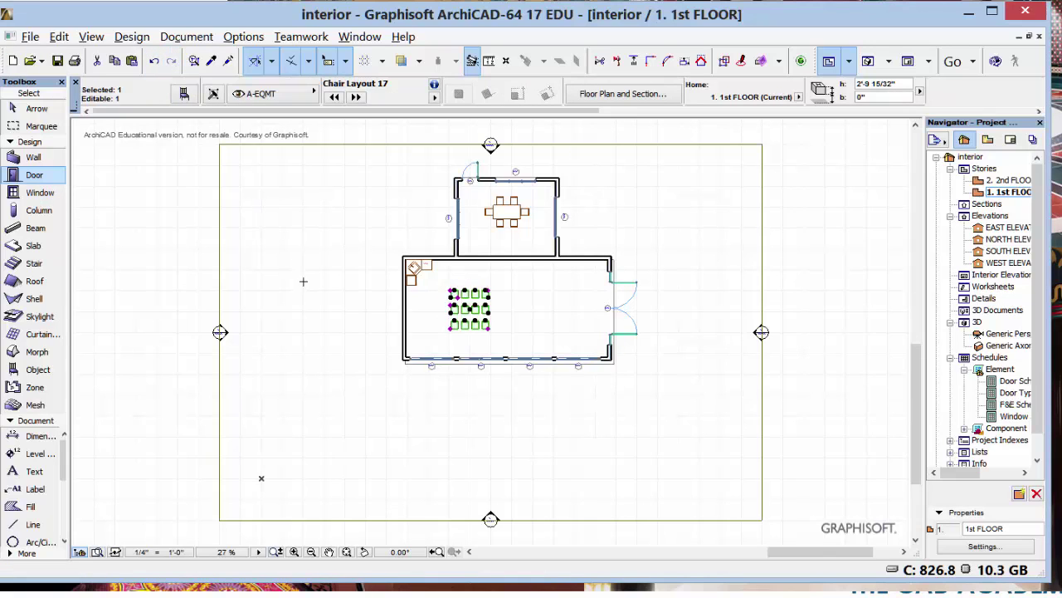
key(Escape)
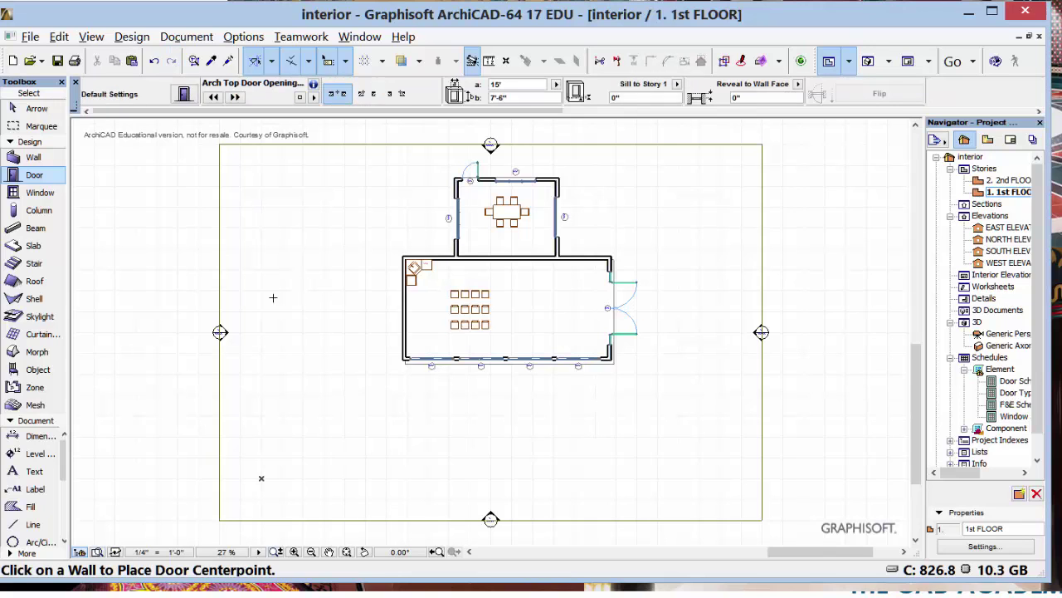
- Place the 15' by 7'-6" Arch Top Door Opening 17 in the wall between the two rooms, centred on the northern room
double_click(45, 178)
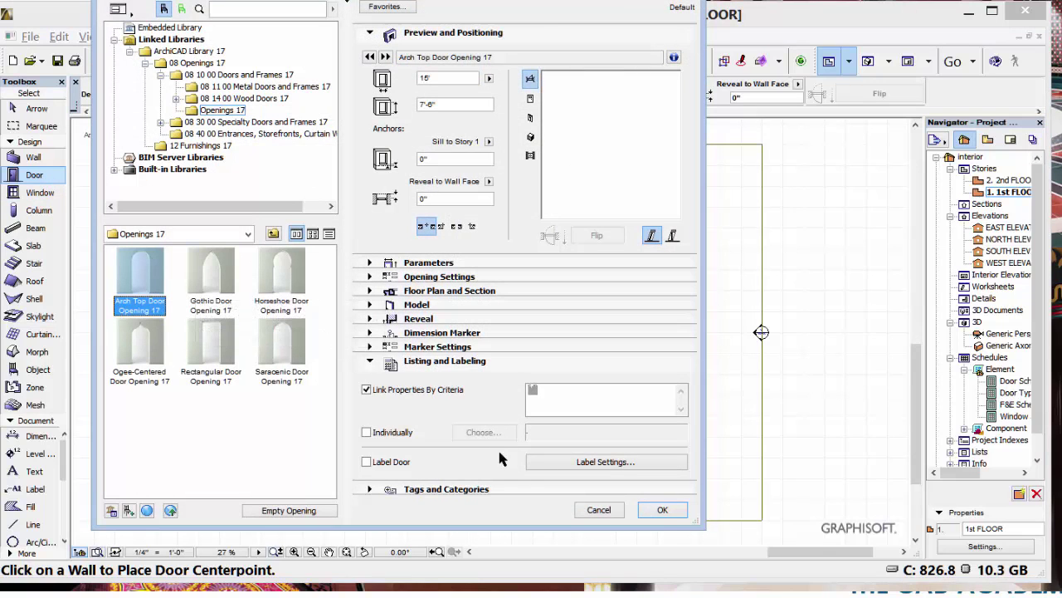
click(662, 510)
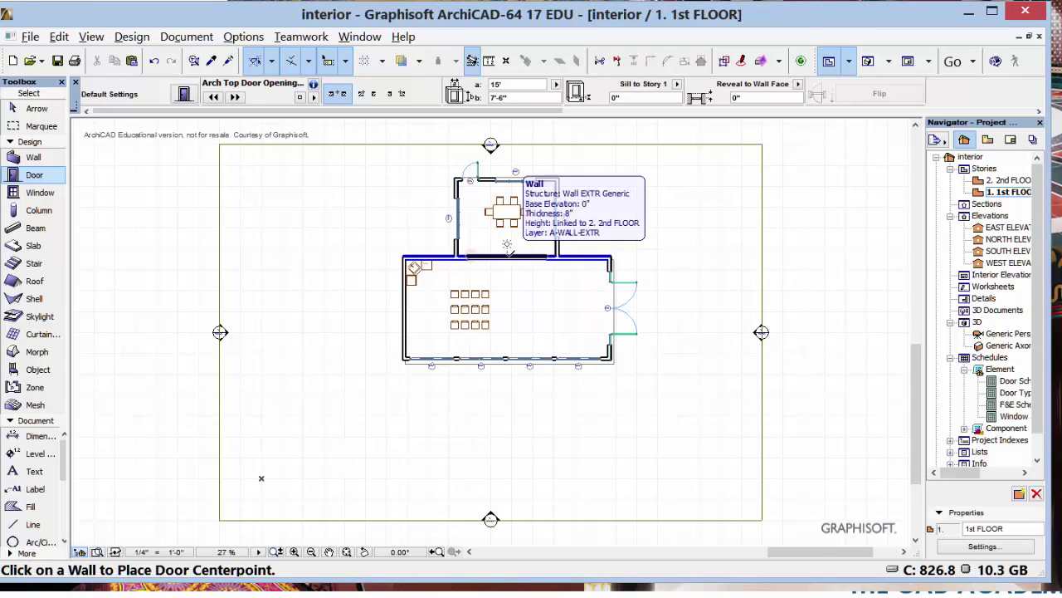
click(510, 255)
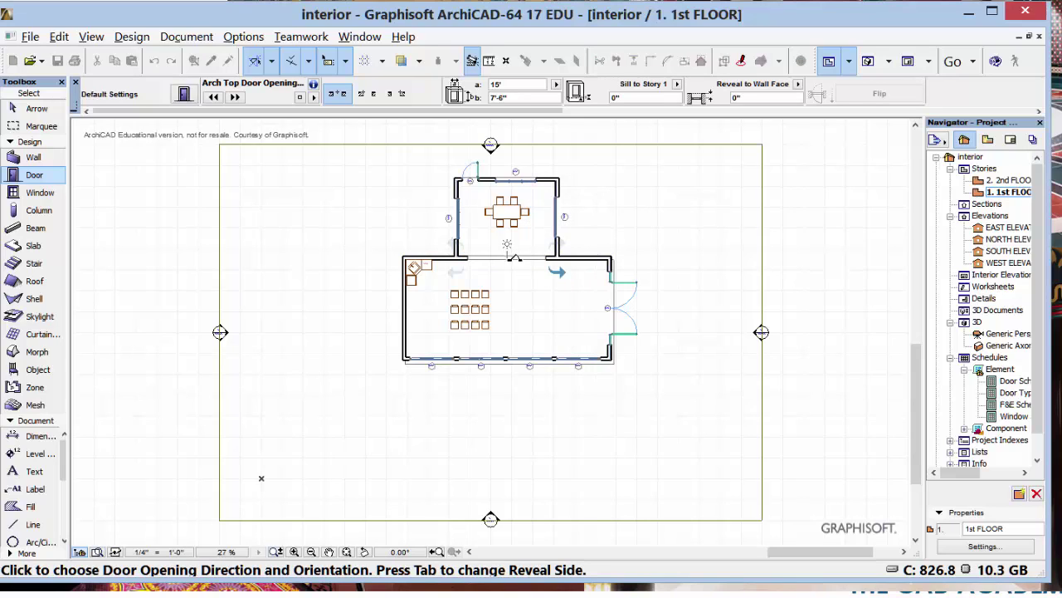
click(514, 274)
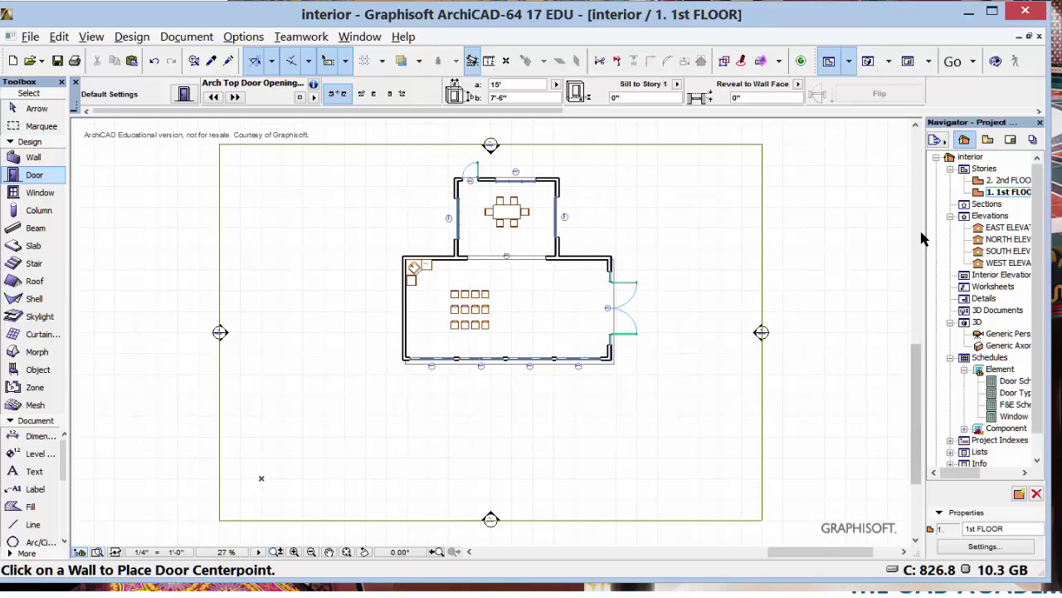
- In the 3D perspective, move the larger room's floor slab by its near corner toward the smaller room to fill the gap under the arched opening
double_click(1013, 335)
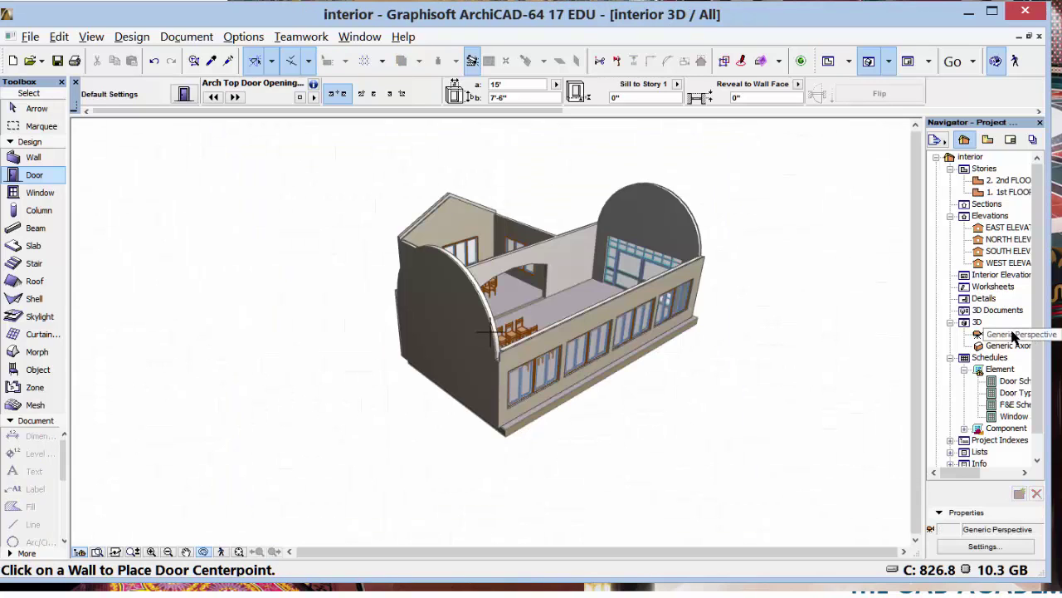
shift+middle_drag(689, 405, 657, 462)
scroll(531, 471, up, 3)
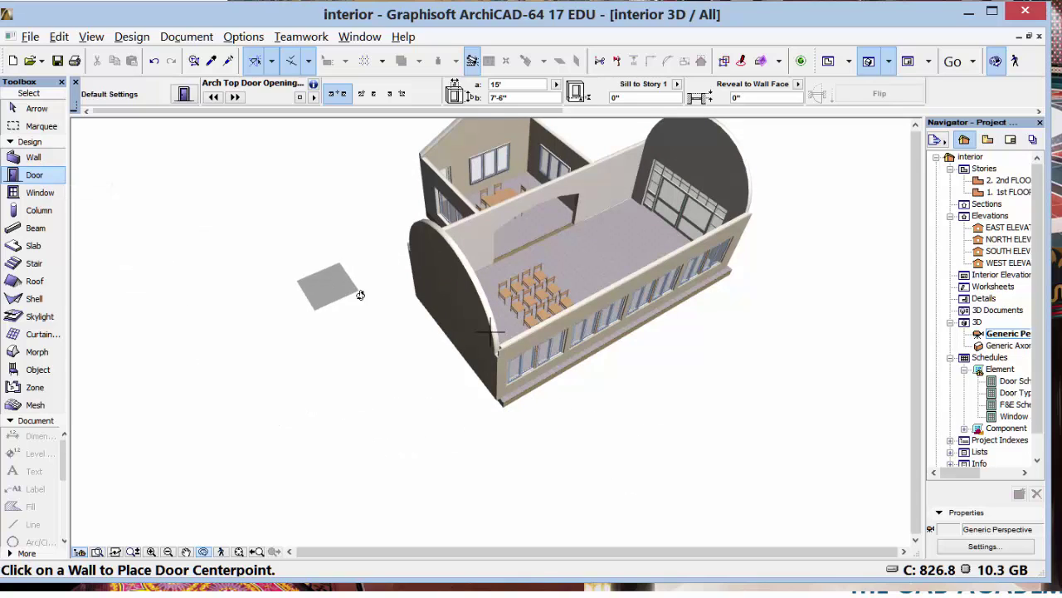
click(34, 107)
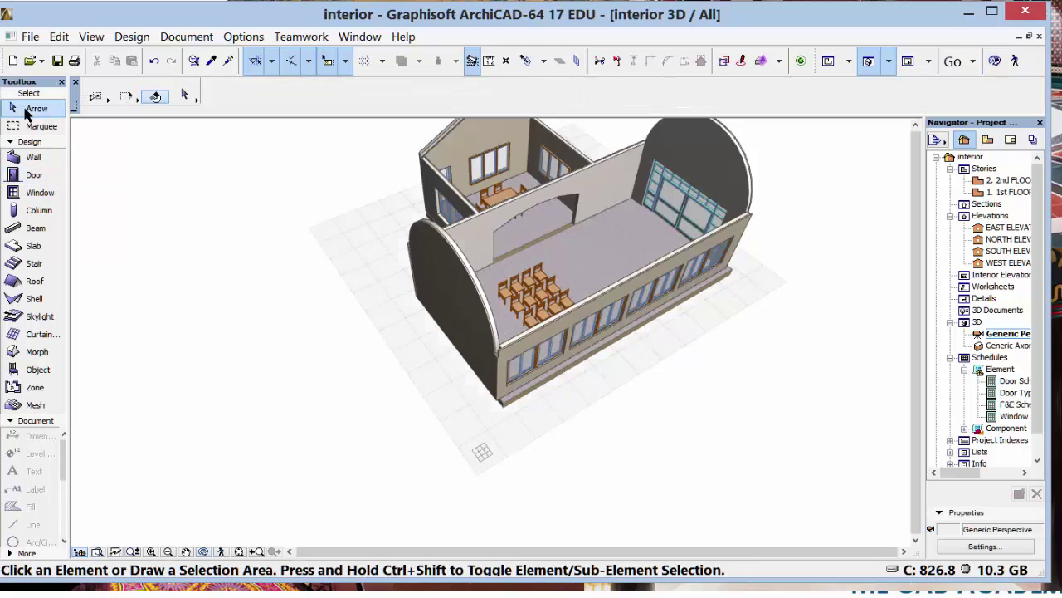
click(524, 400)
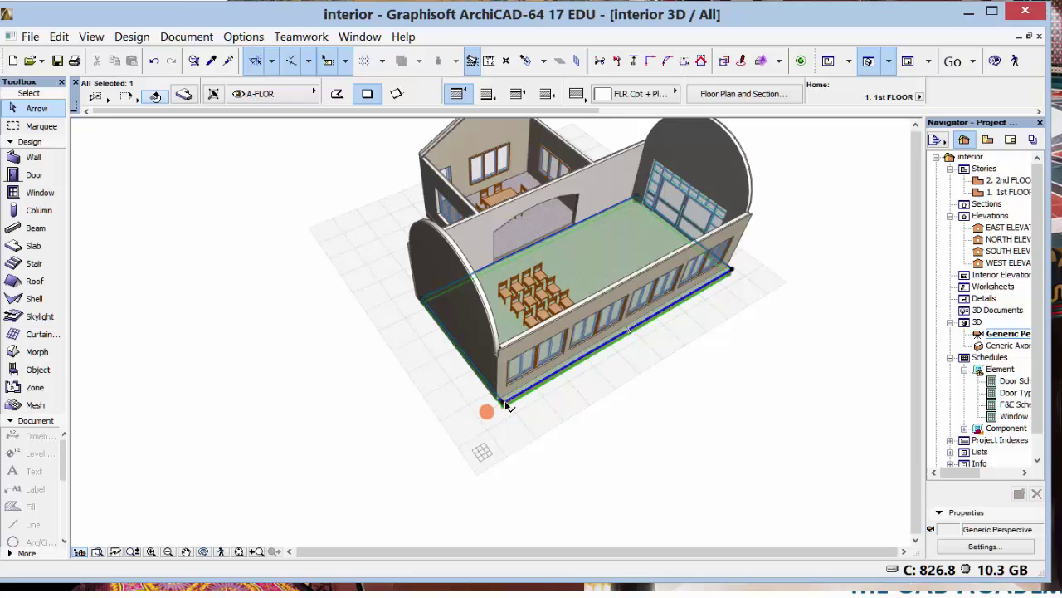
click(504, 404)
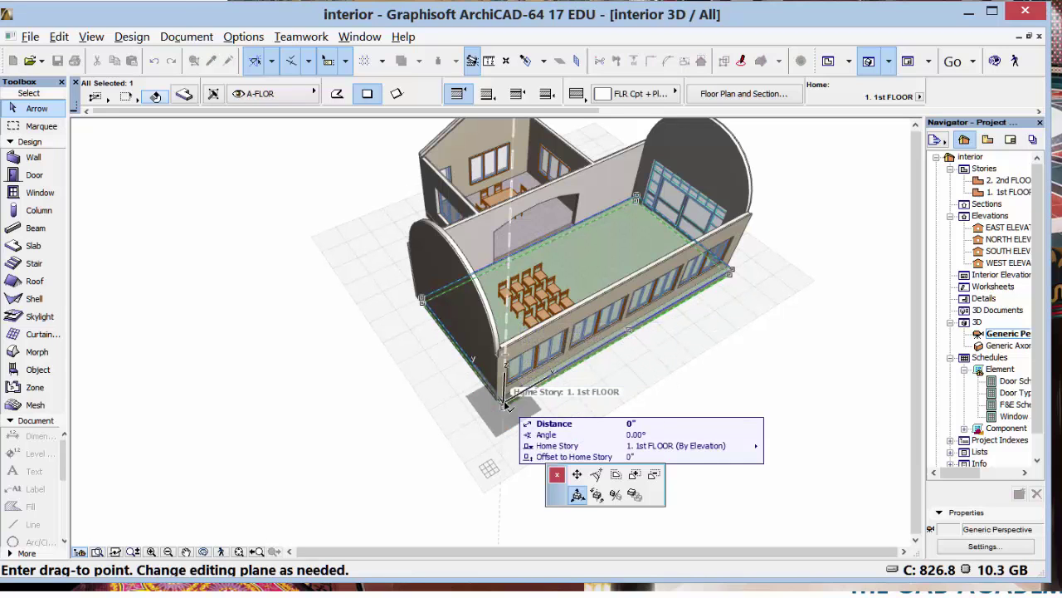
click(505, 405)
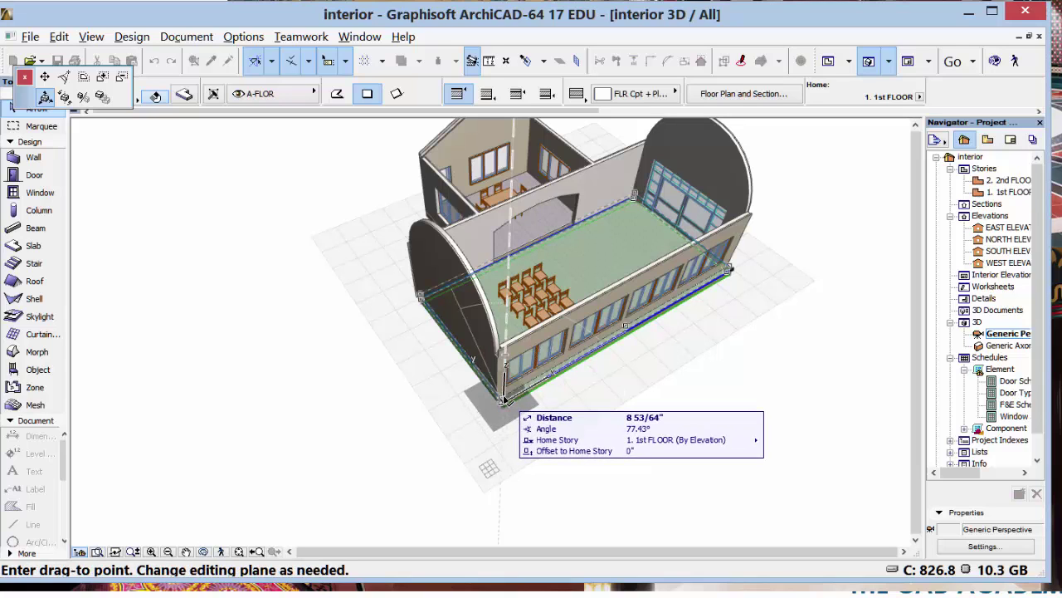
click(503, 401)
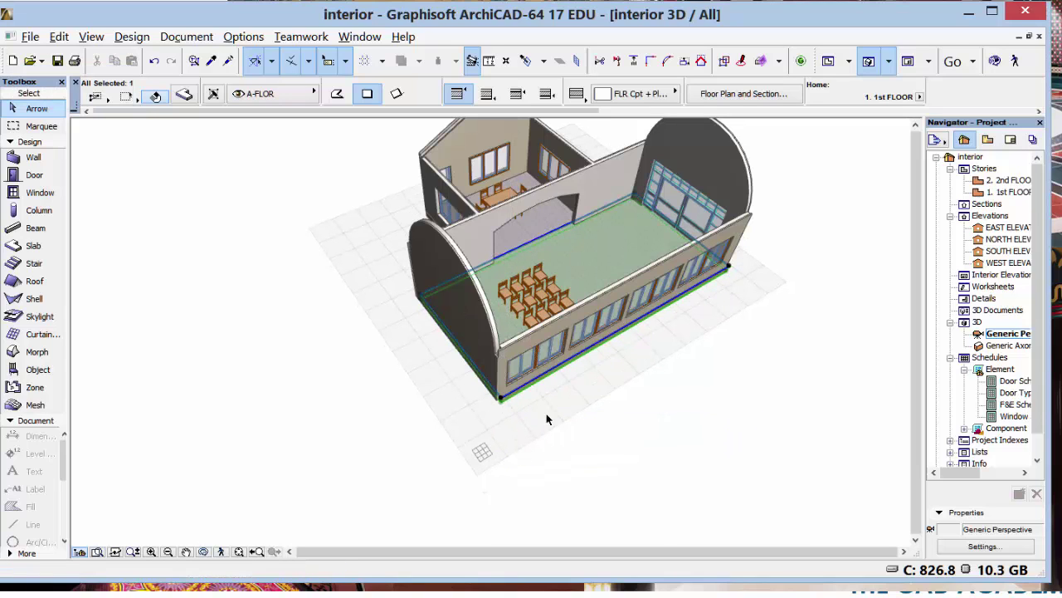
click(602, 464)
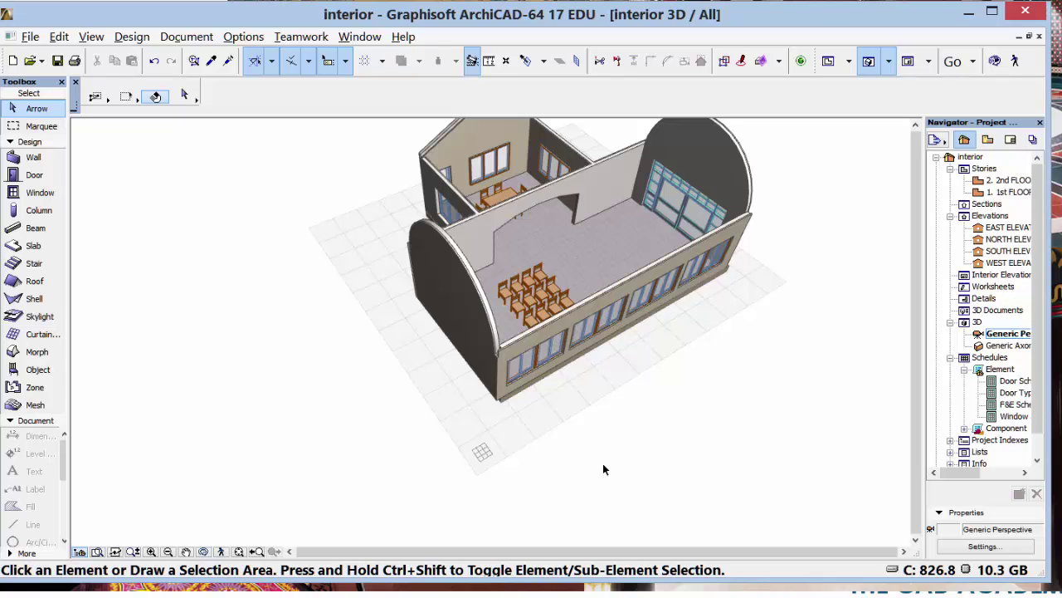
- Review the Door Schedule, the Door Types schedule and the Window Schedule of the model
click(1004, 383)
double_click(1003, 383)
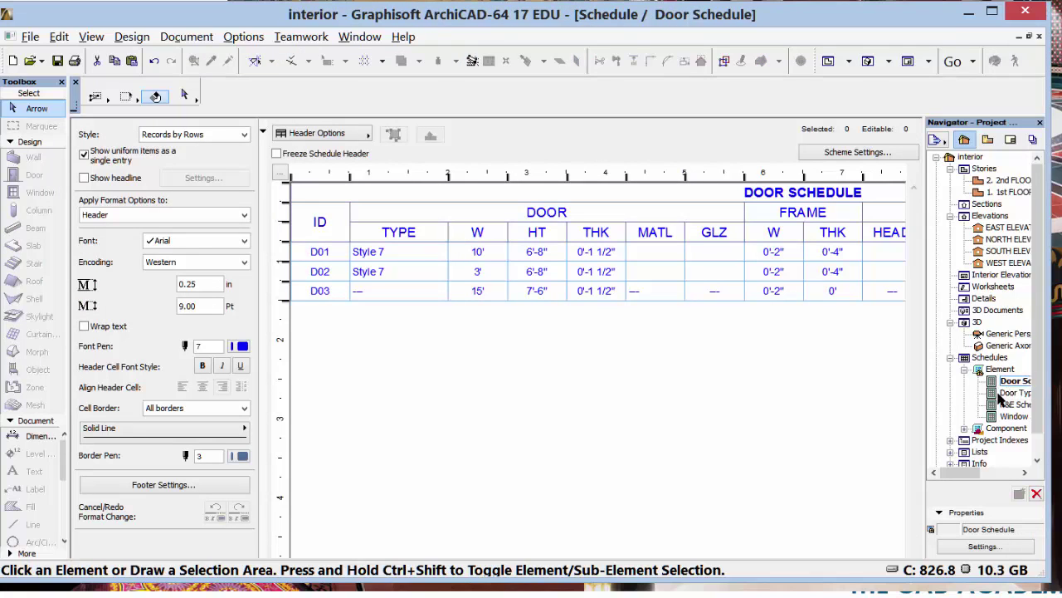
double_click(1002, 393)
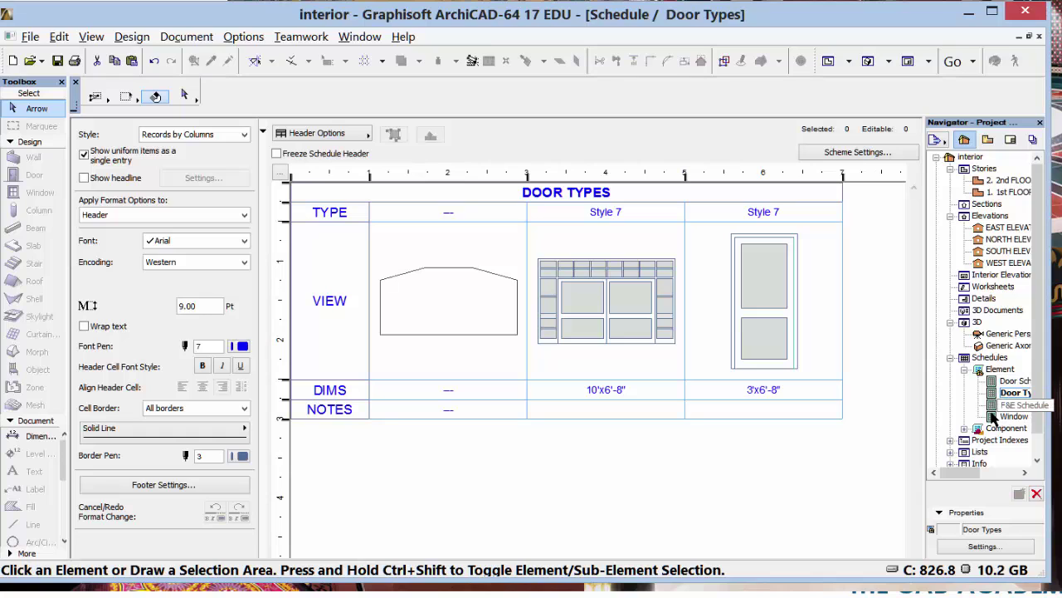
double_click(993, 417)
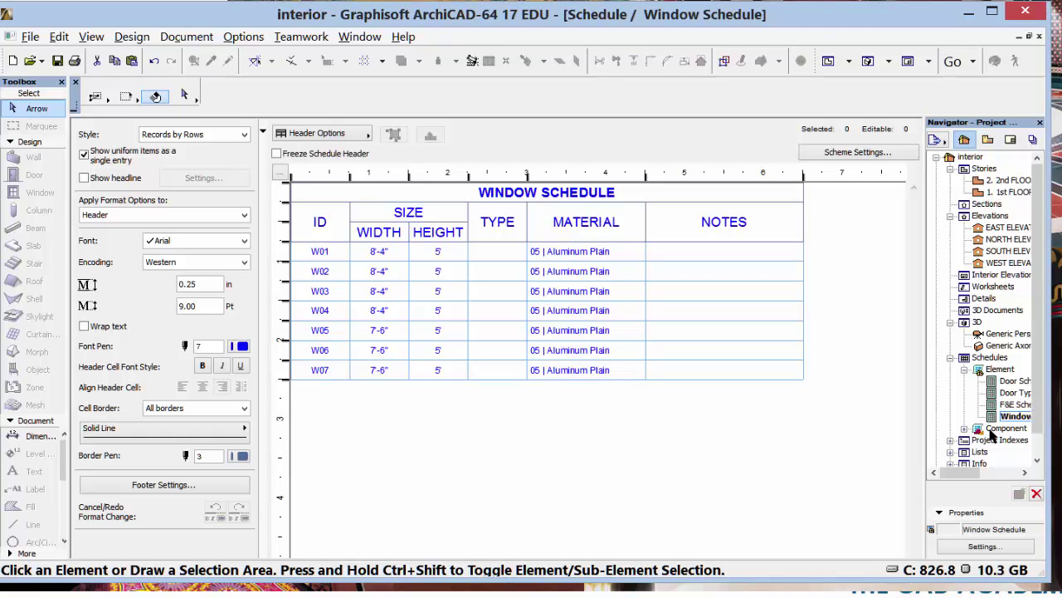
- Expand the component schedules in the project map and open the All Components schedule
click(965, 428)
right_click(965, 428)
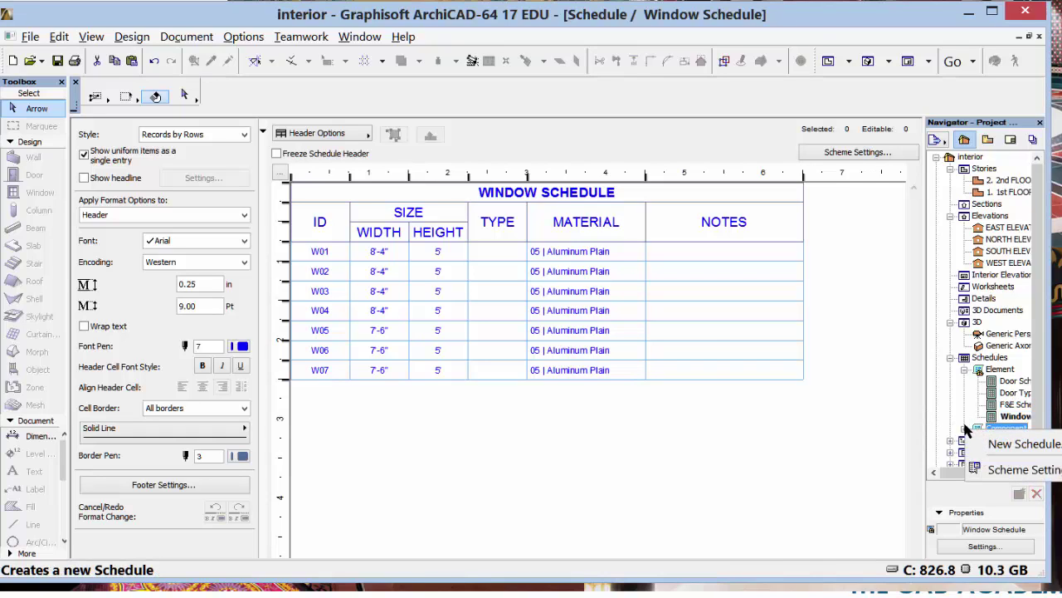
click(965, 426)
click(964, 429)
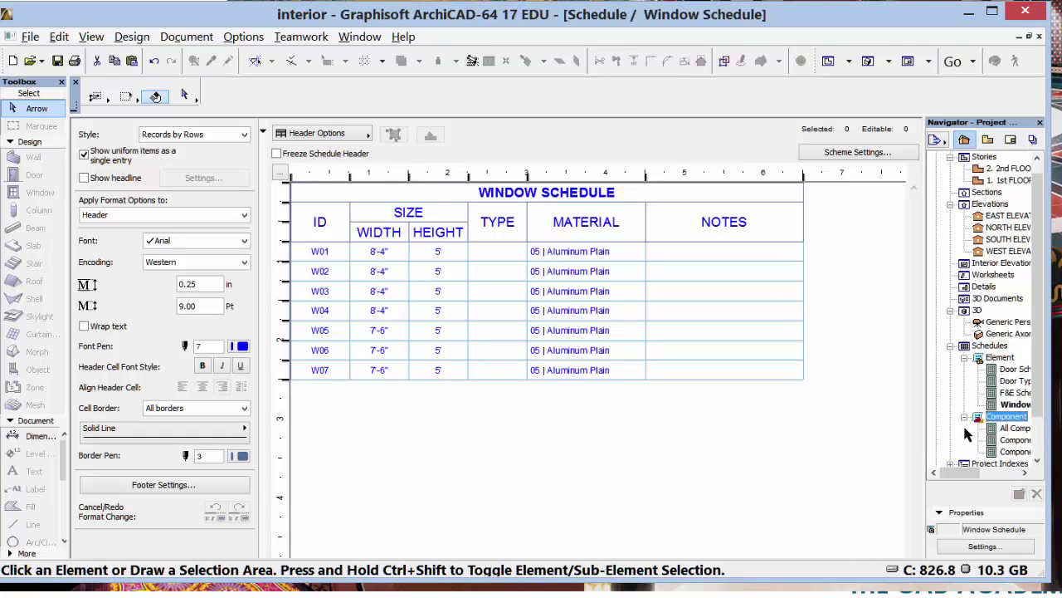
double_click(1000, 430)
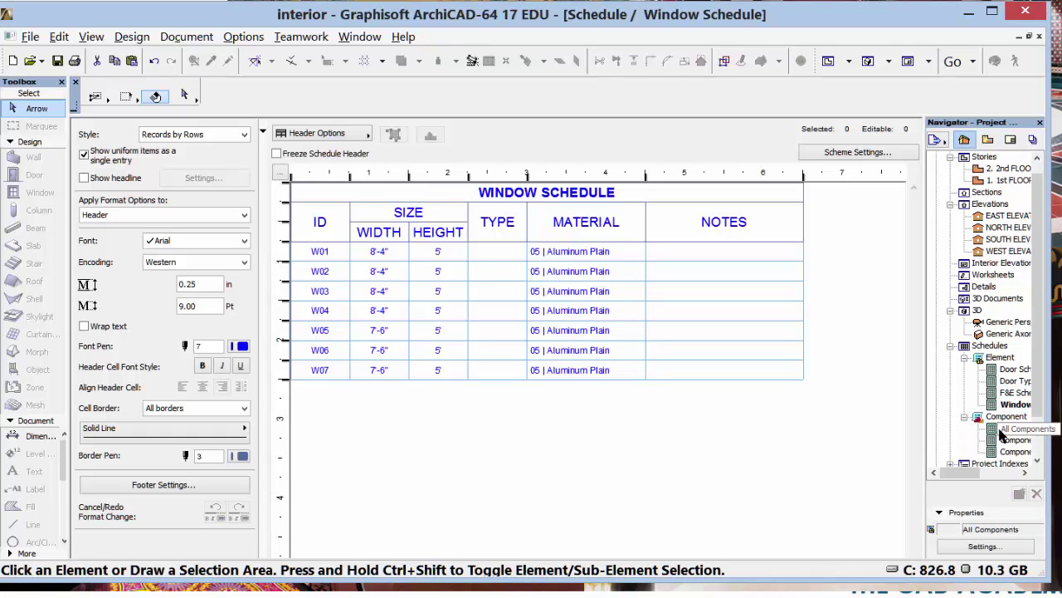